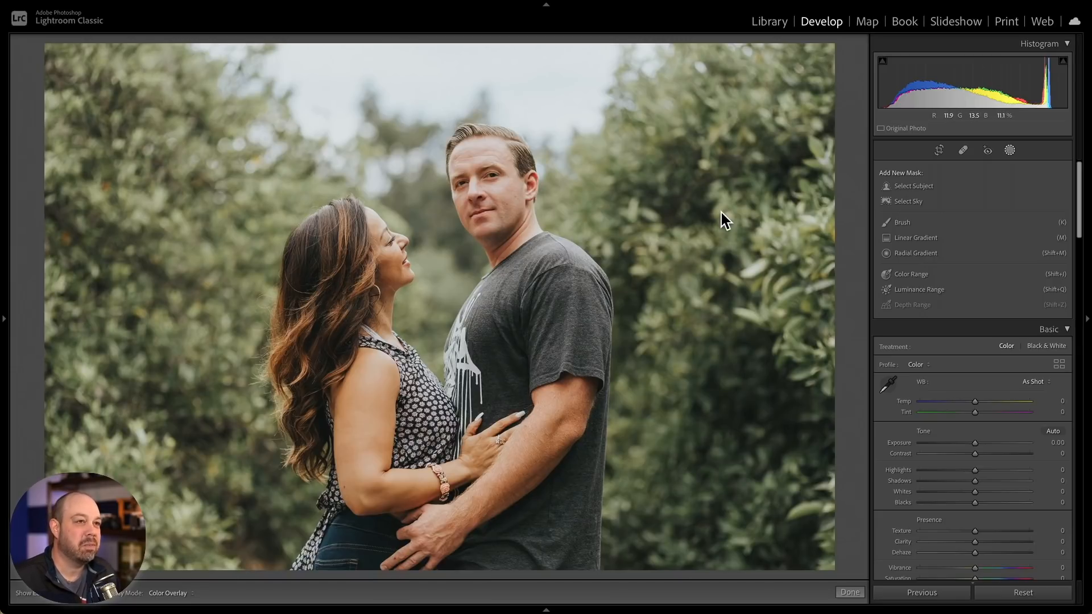
- Create a Select Subject mask of the couple
{"action": "left_click", "coordinate": [925, 187]}
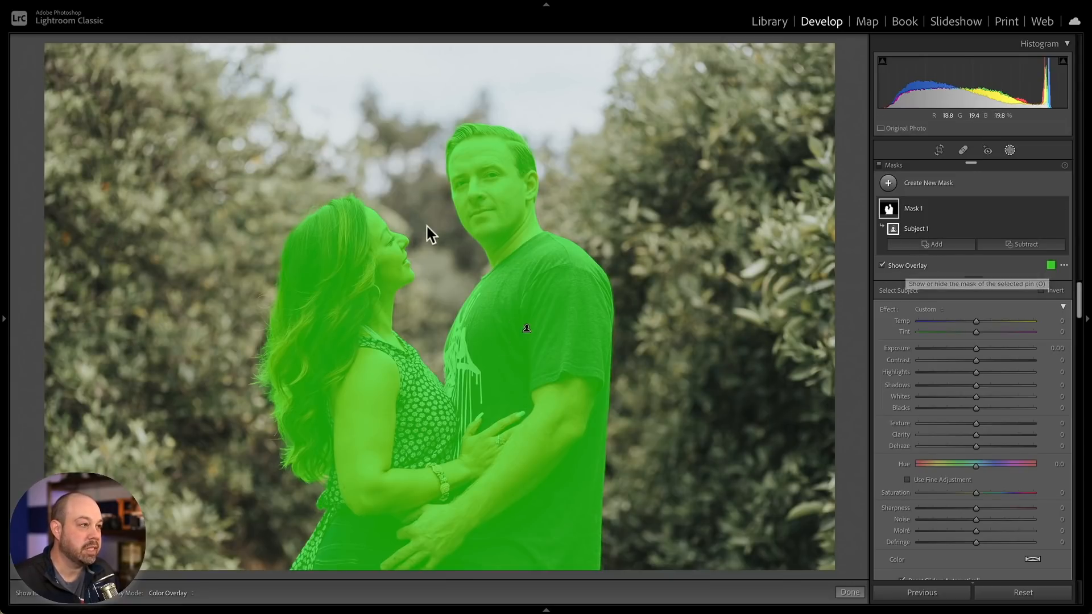
- Preview the subject mask in each overlay mode, ending back on Color Overlay
{"action": "left_click", "coordinate": [174, 594]}
{"action": "left_click", "coordinate": [193, 527]}
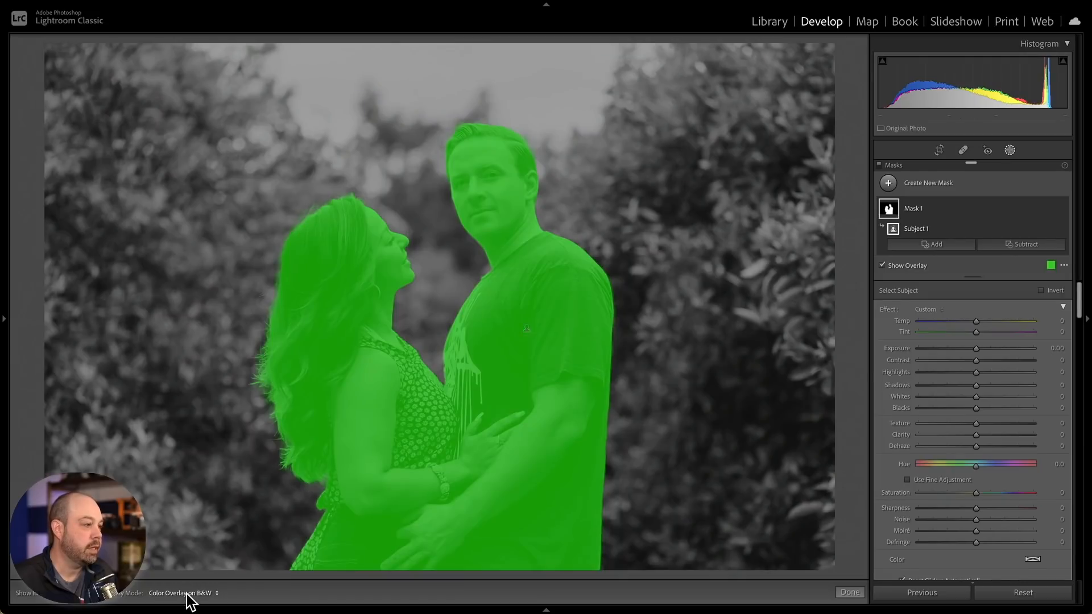
{"action": "left_click", "coordinate": [187, 595]}
{"action": "left_click", "coordinate": [192, 540]}
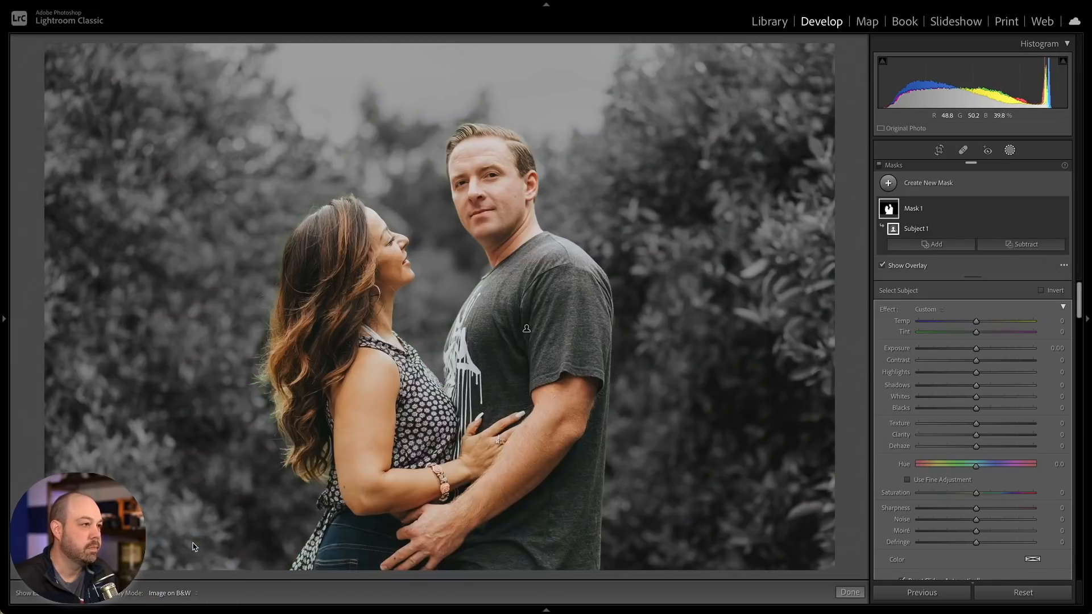
{"action": "left_click", "coordinate": [183, 594]}
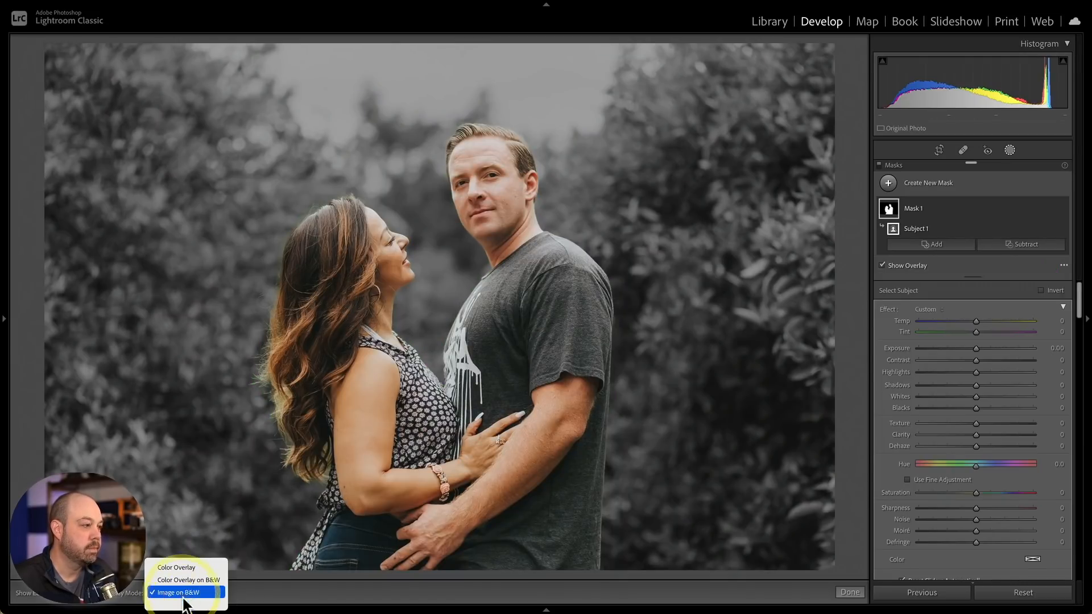
{"action": "left_click", "coordinate": [184, 575]}
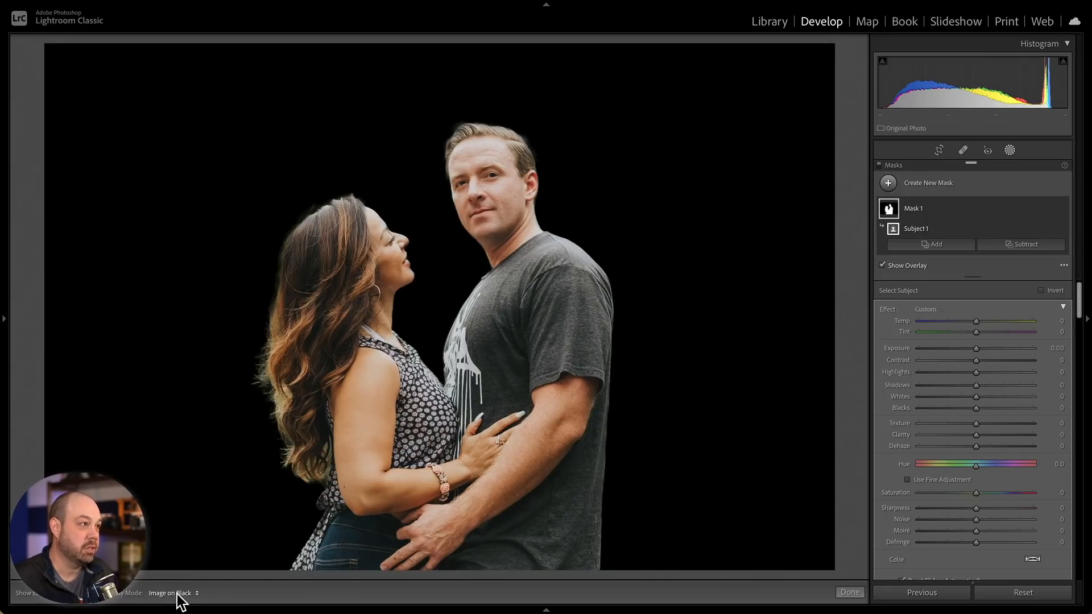
{"action": "left_click", "coordinate": [177, 593]}
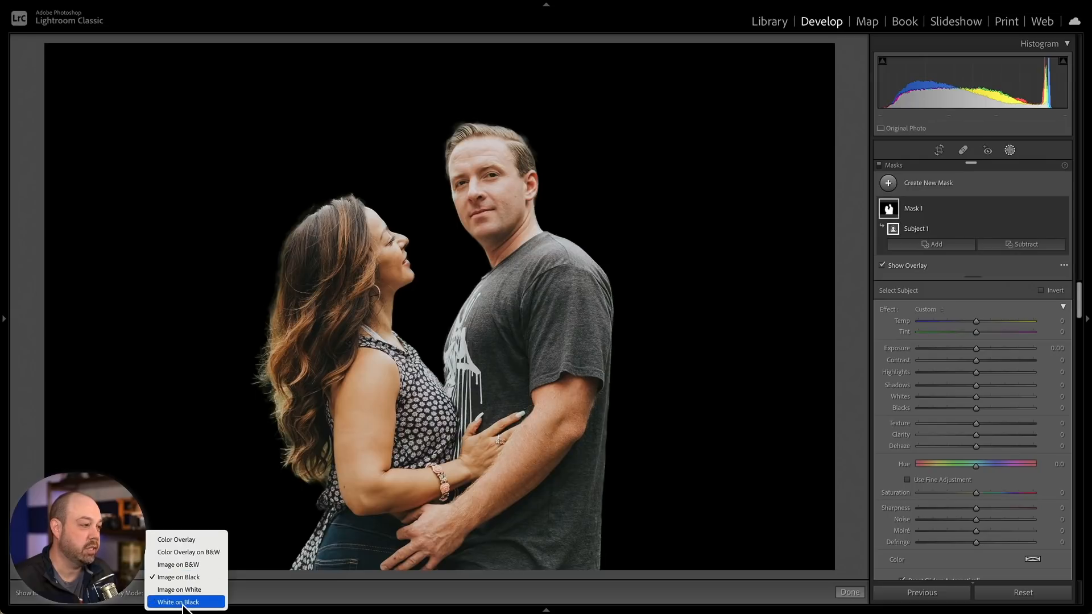
{"action": "left_click", "coordinate": [183, 589]}
{"action": "left_click", "coordinate": [182, 598]}
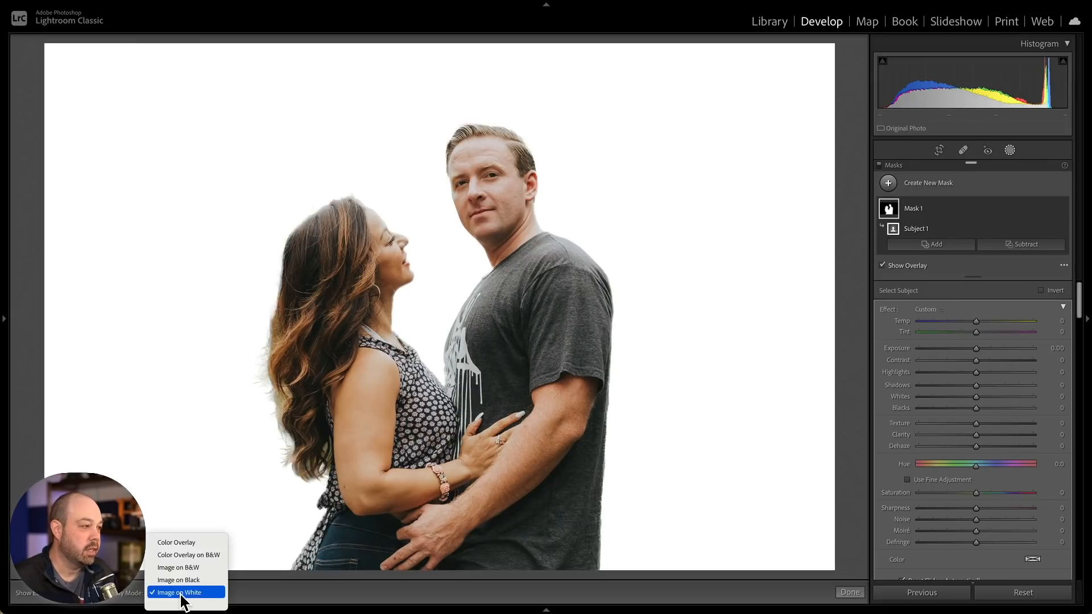
{"action": "left_click", "coordinate": [182, 598]}
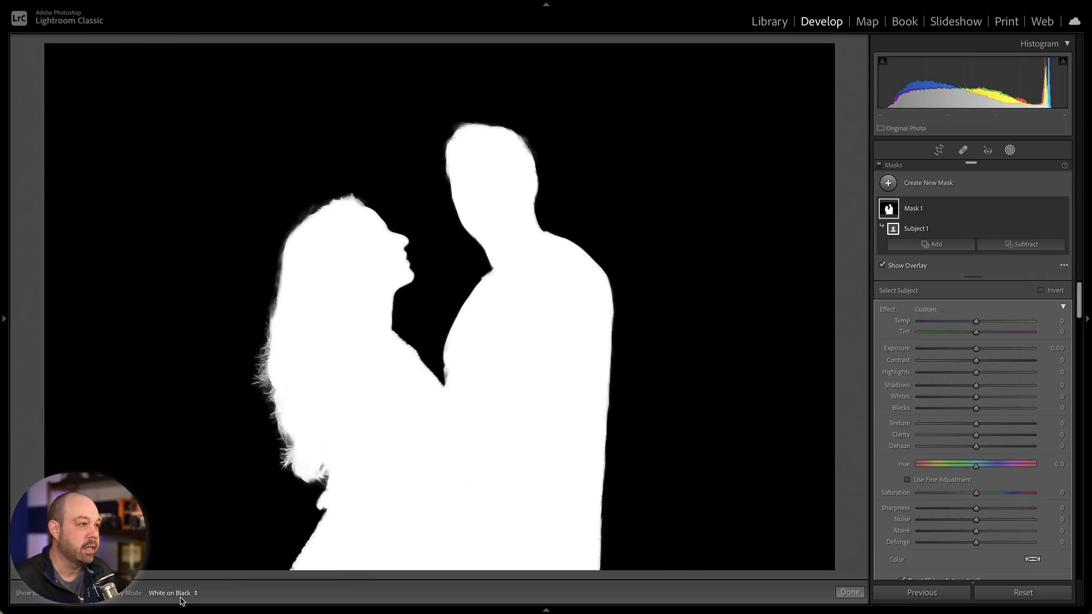
{"action": "left_click", "coordinate": [181, 595]}
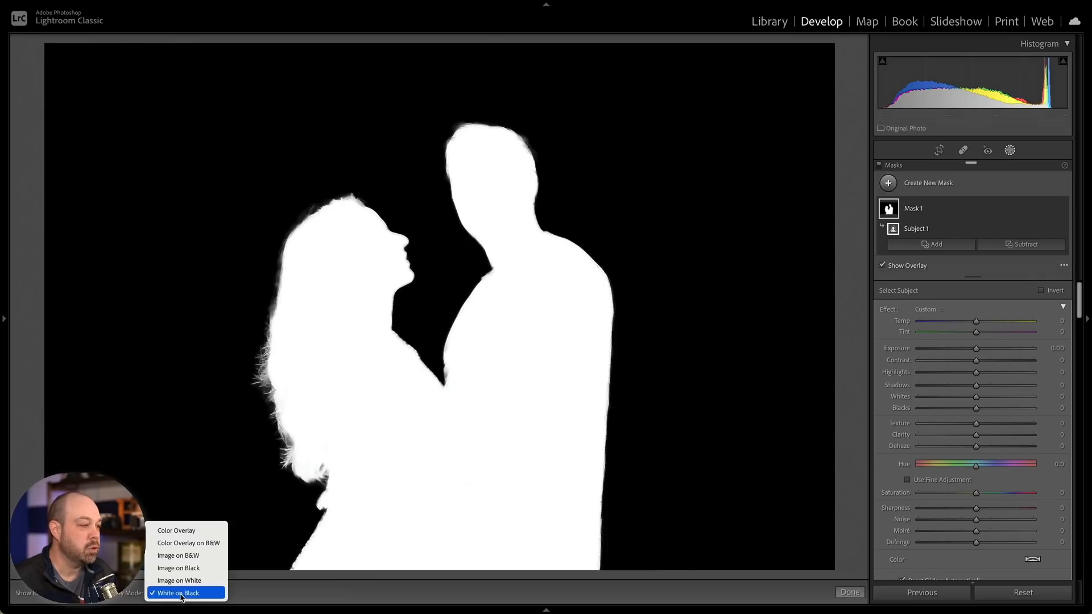
{"action": "left_click", "coordinate": [185, 527]}
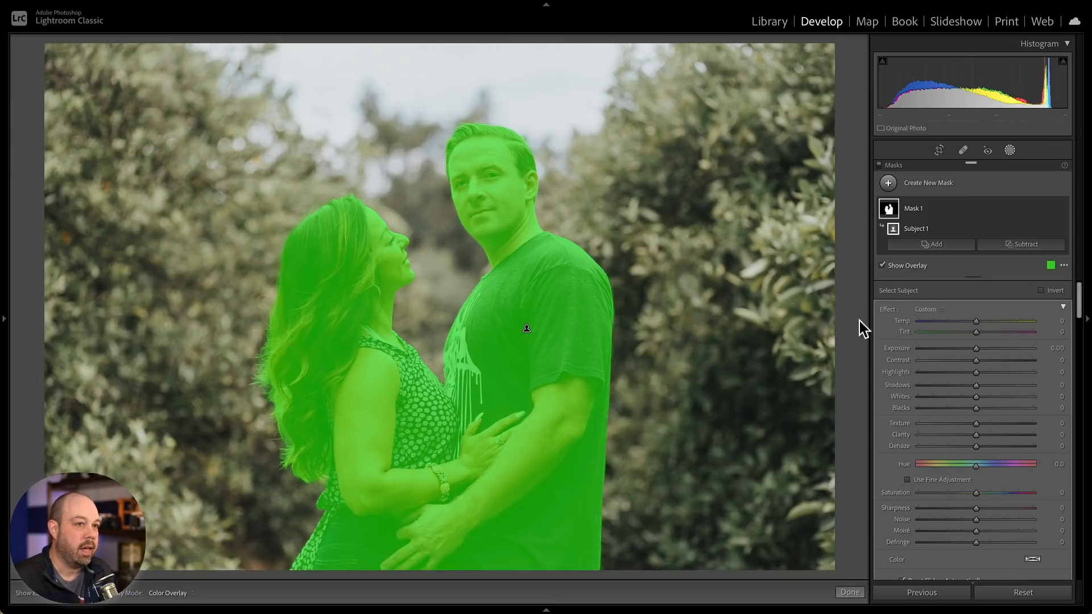
- Experiment with the mask overlay's color and opacity, trying blue before settling on green with slightly higher opacity
{"action": "left_click", "coordinate": [1051, 268]}
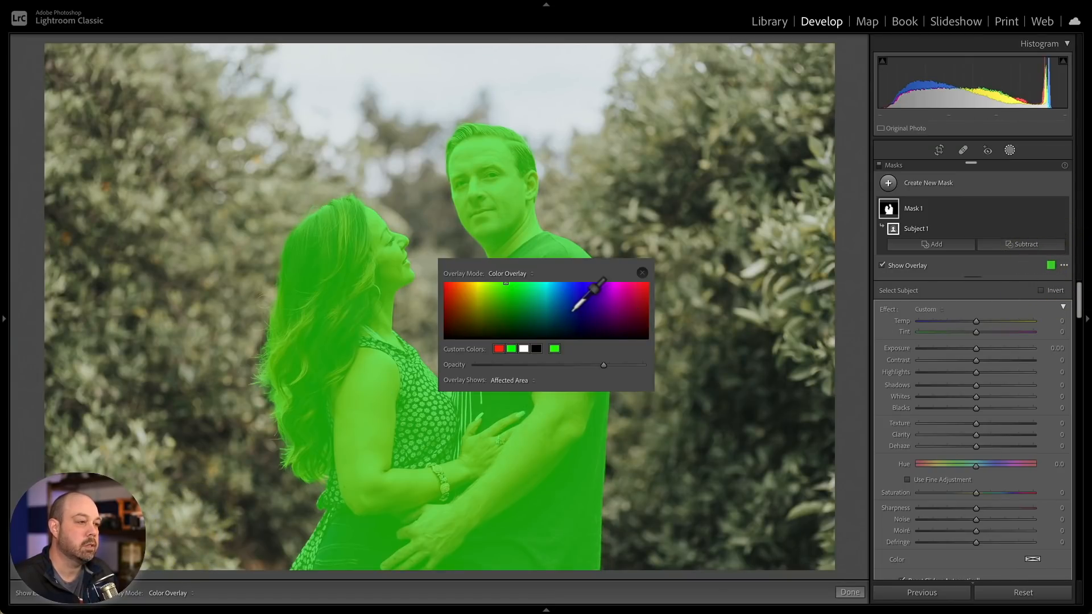
{"action": "left_click", "coordinate": [572, 292]}
{"action": "left_click", "coordinate": [569, 315]}
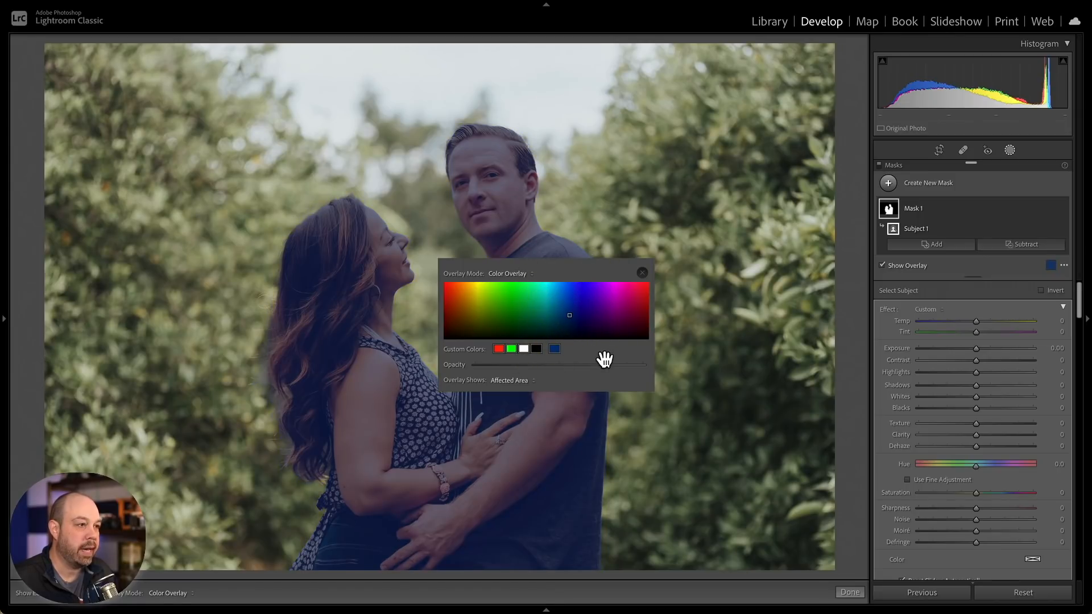
{"action": "mouse_move", "coordinate": [605, 363]}
{"action": "left_mouse_down"}
{"action": "mouse_move", "coordinate": [511, 363]}
{"action": "mouse_move", "coordinate": [609, 365]}
{"action": "left_mouse_up"}
{"action": "left_click", "coordinate": [515, 282]}
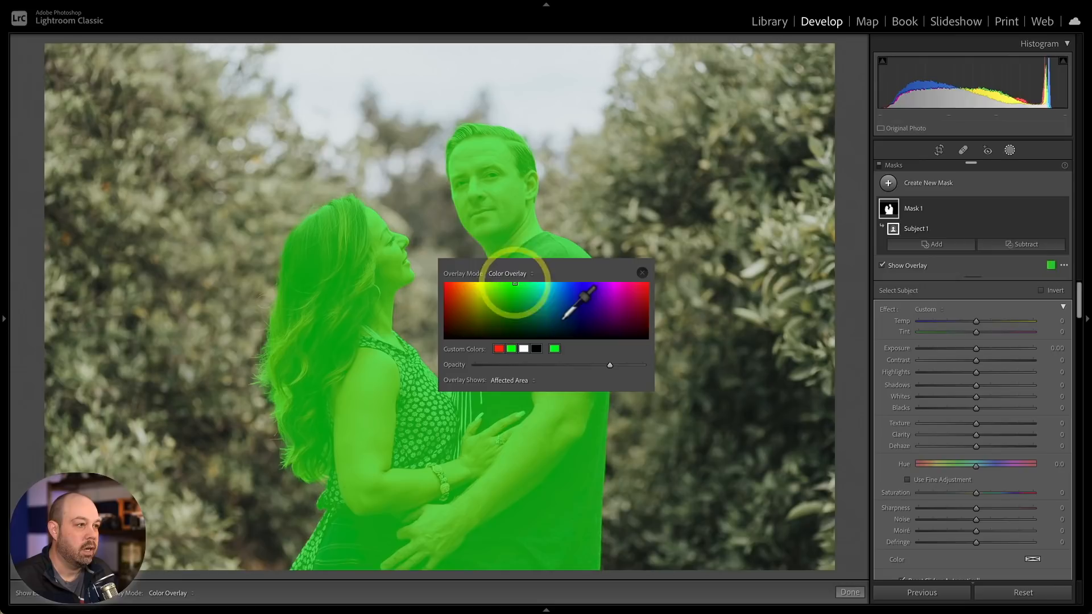
{"action": "left_click", "coordinate": [641, 274]}
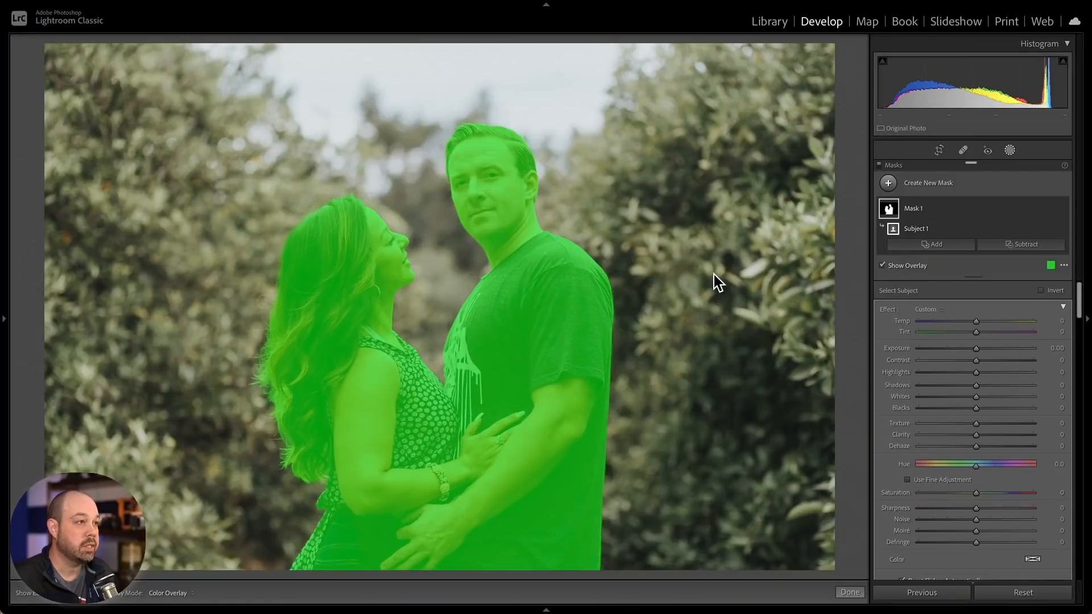
- Hide the mask overlay and rename the mask as Couple mask
{"action": "left_click", "coordinate": [910, 266]}
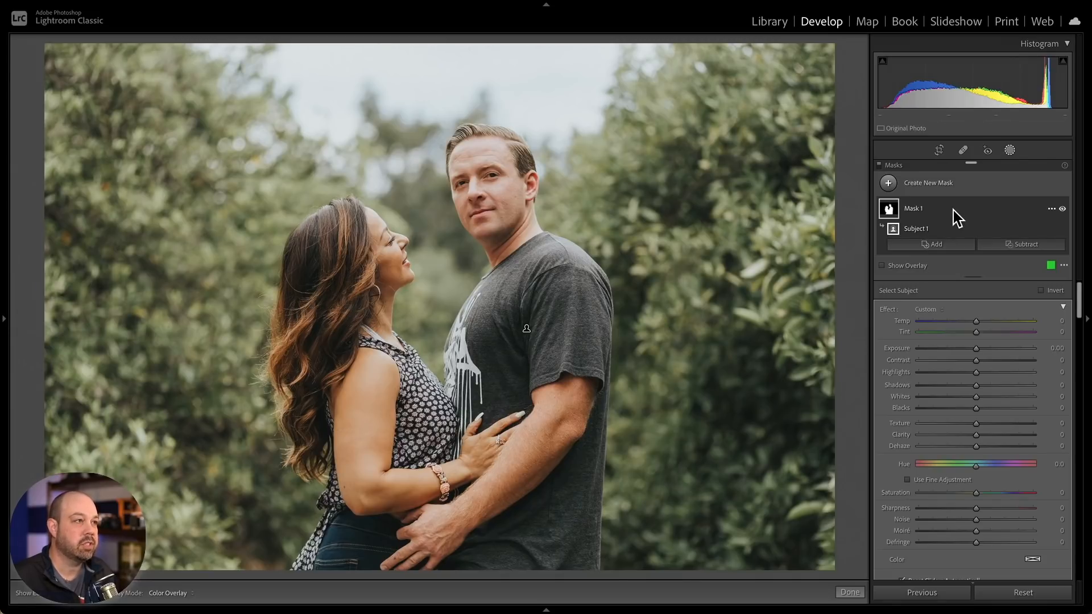
{"action": "left_click", "coordinate": [1051, 211]}
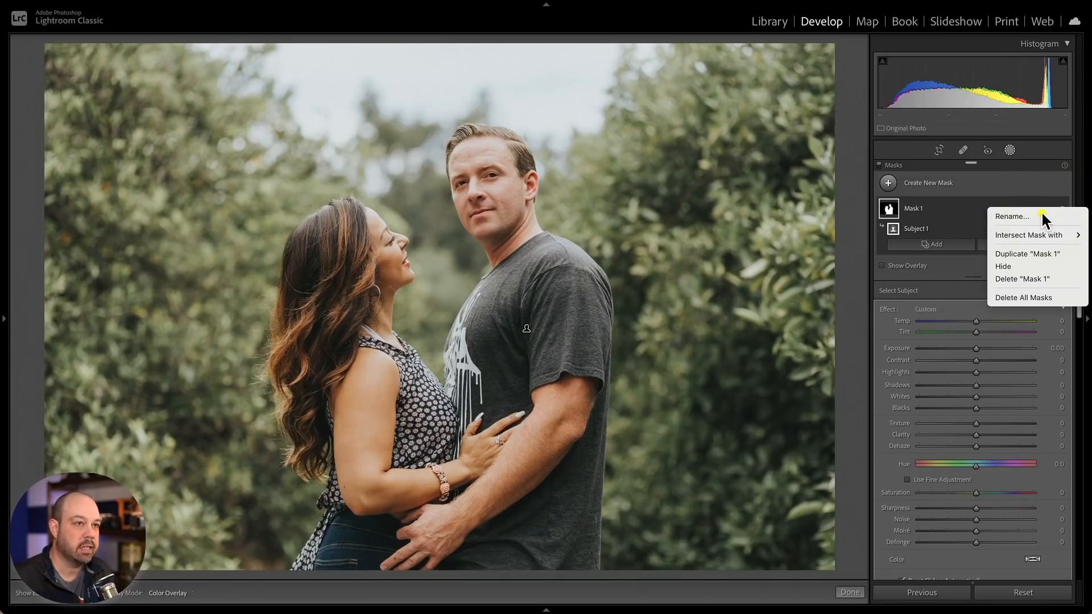
{"action": "left_click", "coordinate": [1042, 215]}
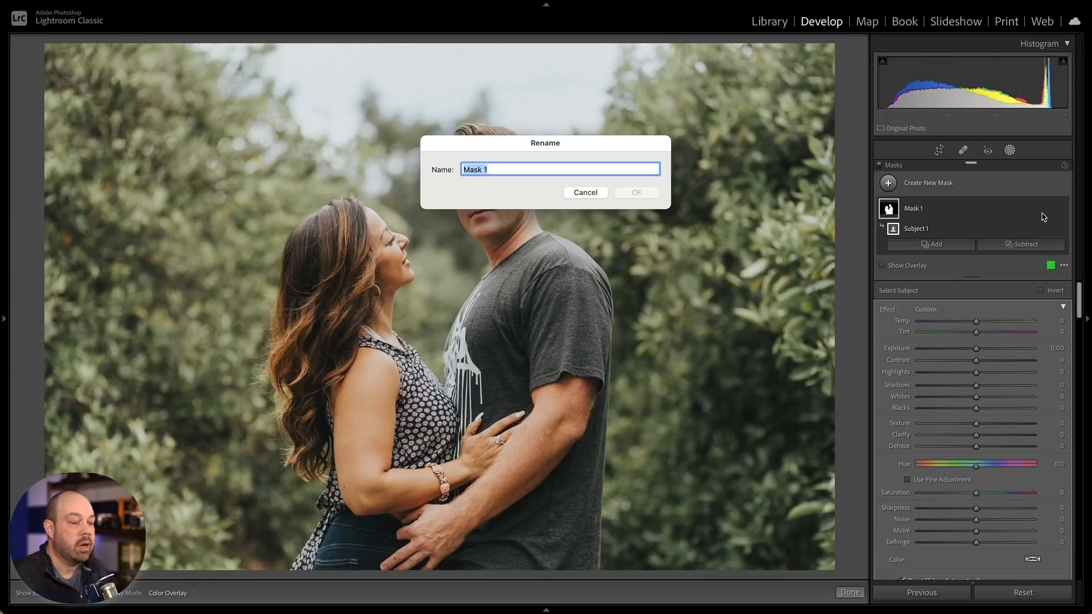
{"action": "type", "text": "Couple m"}
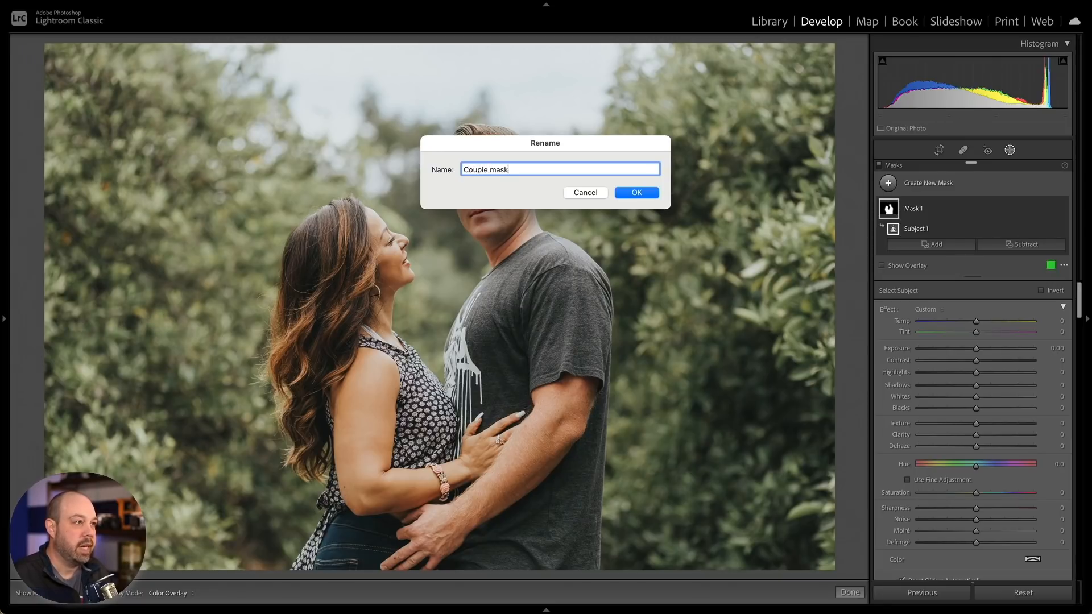
{"action": "left_click", "coordinate": [634, 193]}
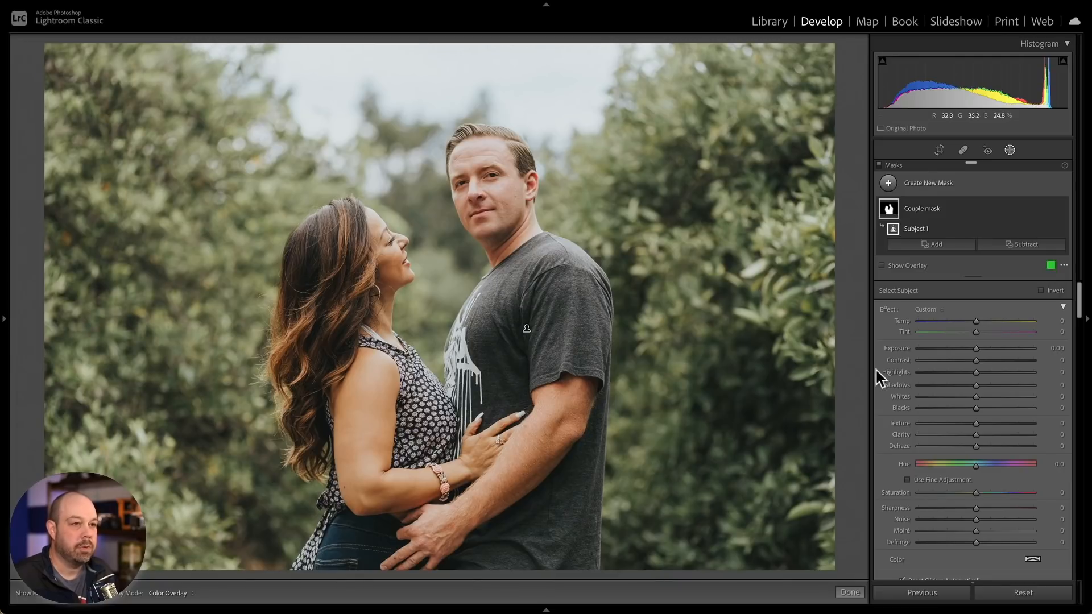
- Set the couple mask's Exposure to 0.22, Contrast 22, Clarity -20, Highlights 10 and Temp -4
{"action": "left_click_drag", "start_coordinate": [976, 349], "coordinate": [978, 352]}
{"action": "left_click_drag", "start_coordinate": [976, 360], "coordinate": [988, 360]}
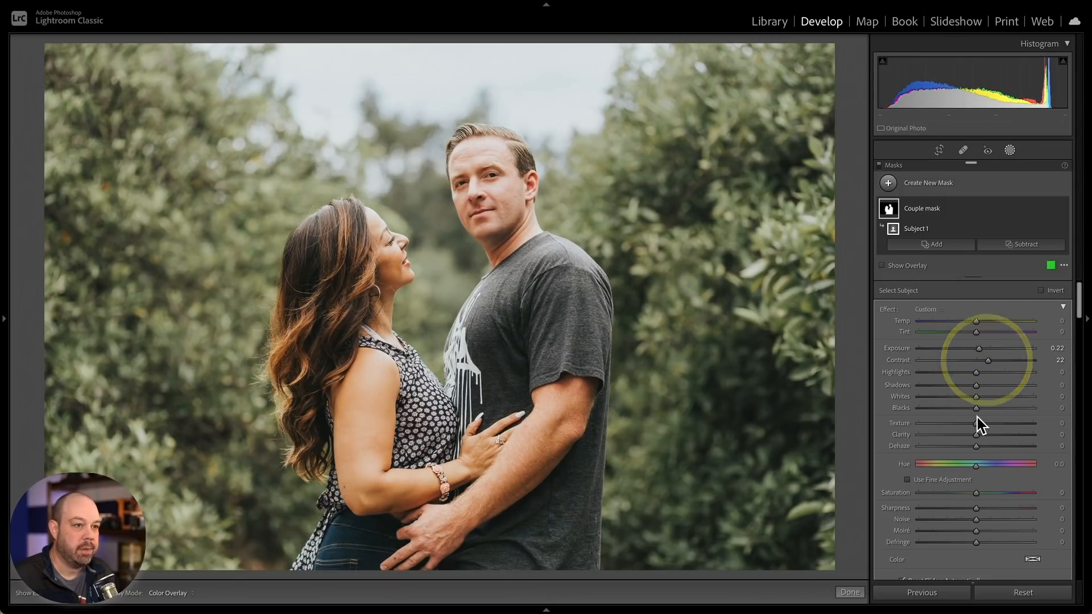
{"action": "left_click_drag", "start_coordinate": [974, 435], "coordinate": [964, 436]}
{"action": "left_click_drag", "start_coordinate": [977, 373], "coordinate": [980, 374]}
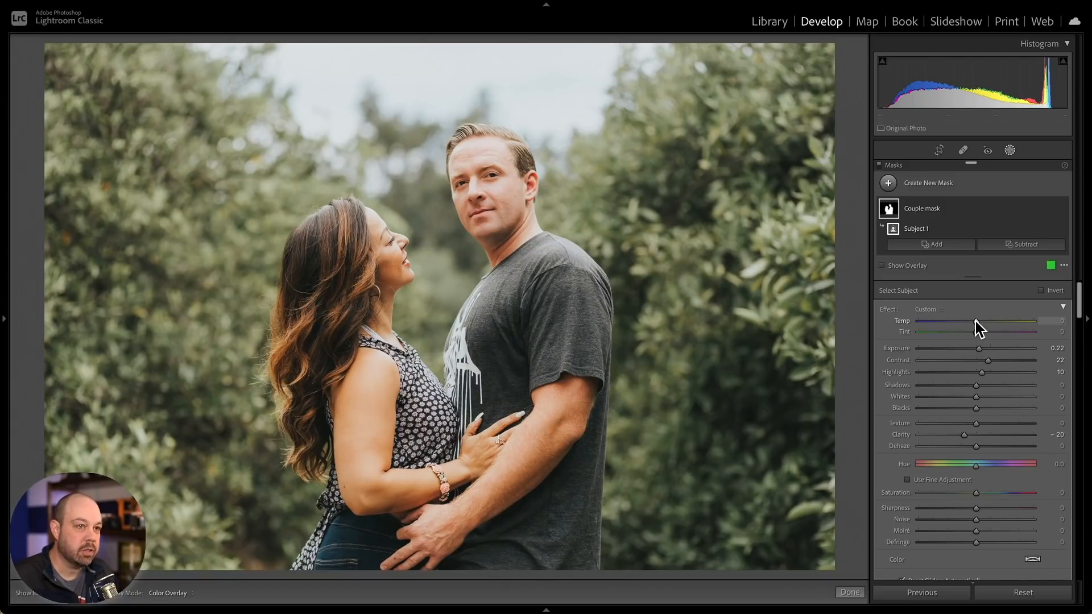
{"action": "left_click_drag", "start_coordinate": [974, 320], "coordinate": [973, 322]}
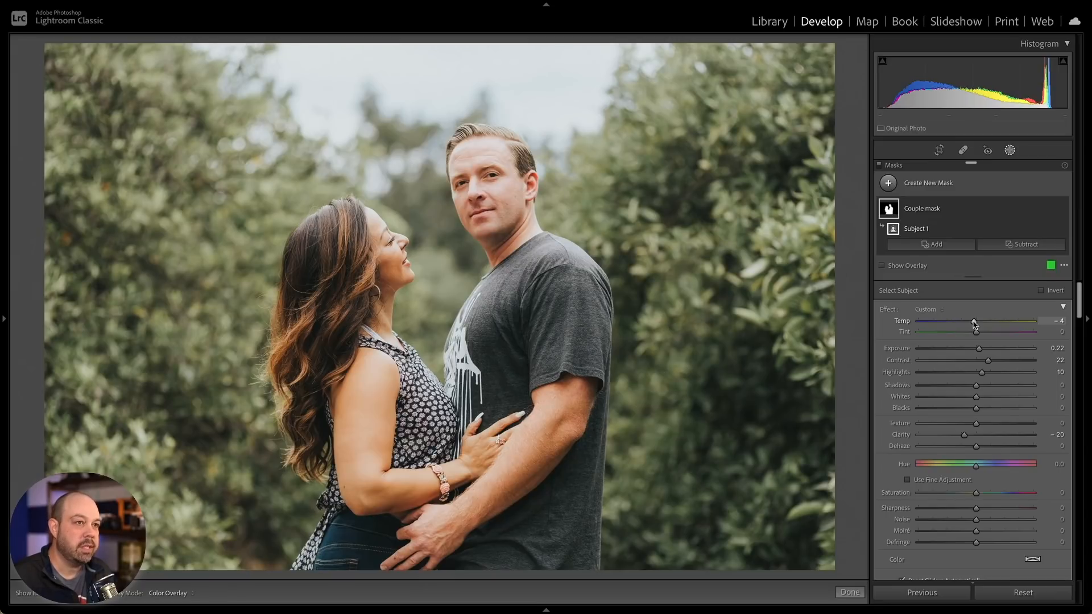
- Toggle the Couple mask's visibility on and off to compare the adjustment
{"action": "mouse_move", "coordinate": [1038, 209]}
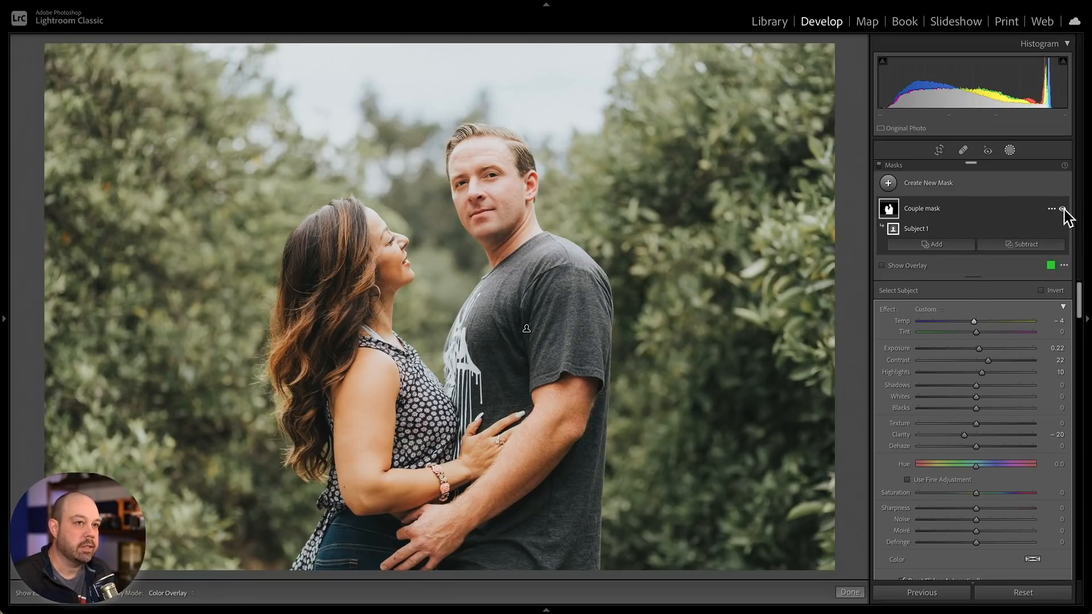
{"action": "left_click", "coordinate": [1062, 209]}
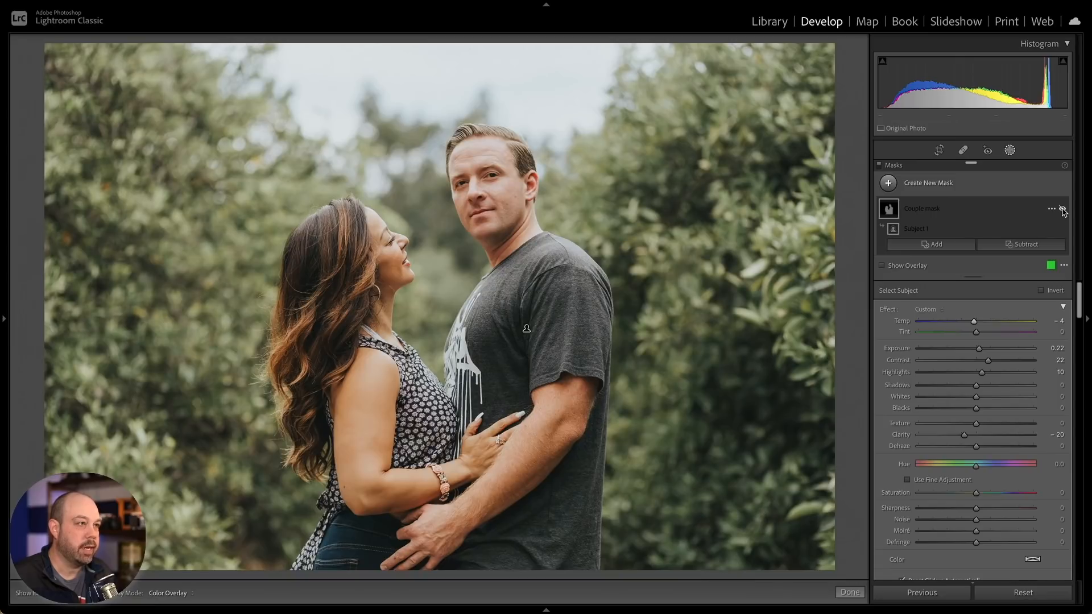
{"action": "left_click", "coordinate": [1062, 209]}
{"action": "left_click", "coordinate": [1062, 210]}
{"action": "left_click", "coordinate": [1062, 209]}
{"action": "left_click", "coordinate": [1063, 210]}
{"action": "left_click", "coordinate": [1062, 210]}
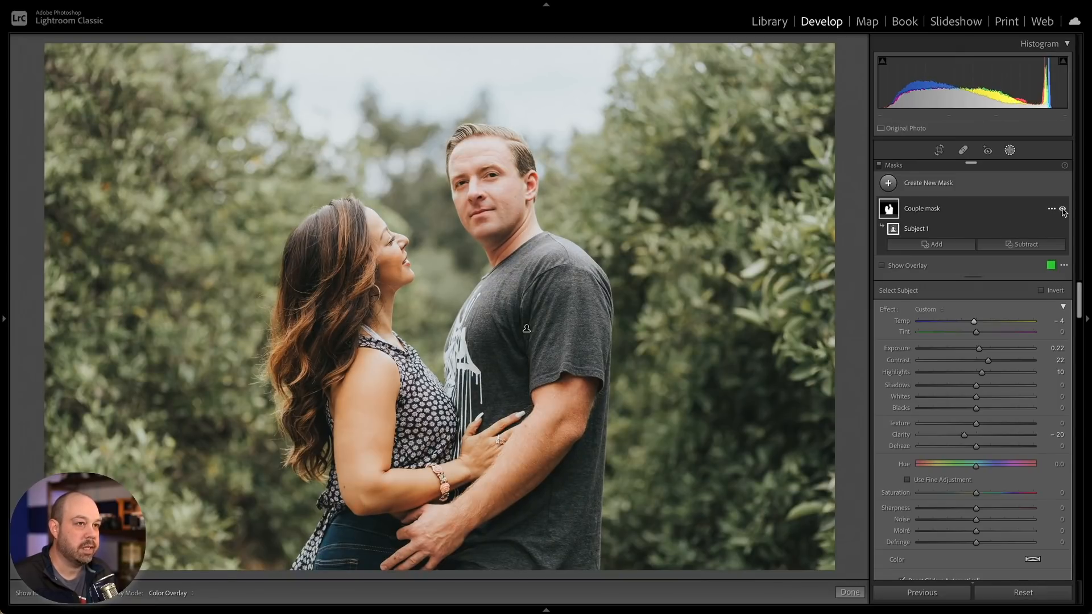
{"action": "mouse_move", "coordinate": [887, 213]}
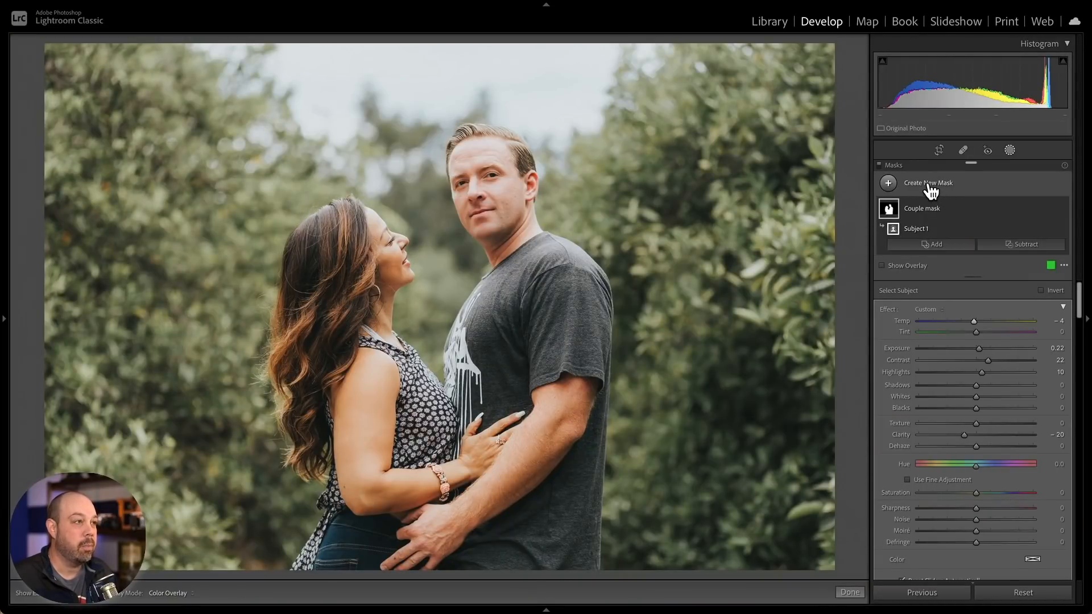
- Add a new Linear Gradient mask dragged upward from the couple's chest to the top of the photo
{"action": "left_click", "coordinate": [930, 186]}
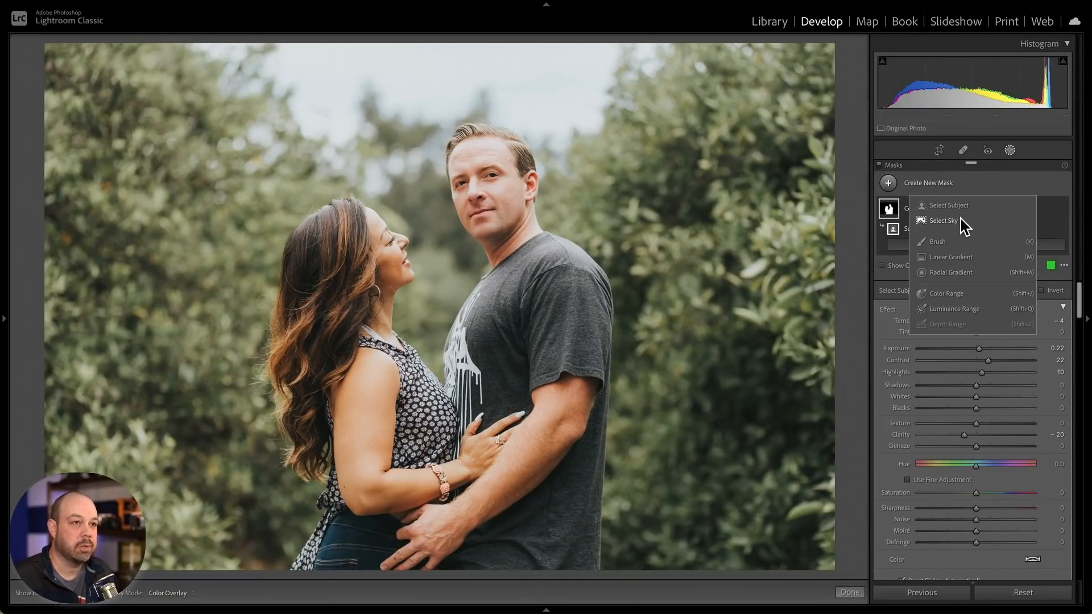
{"action": "left_click", "coordinate": [964, 264]}
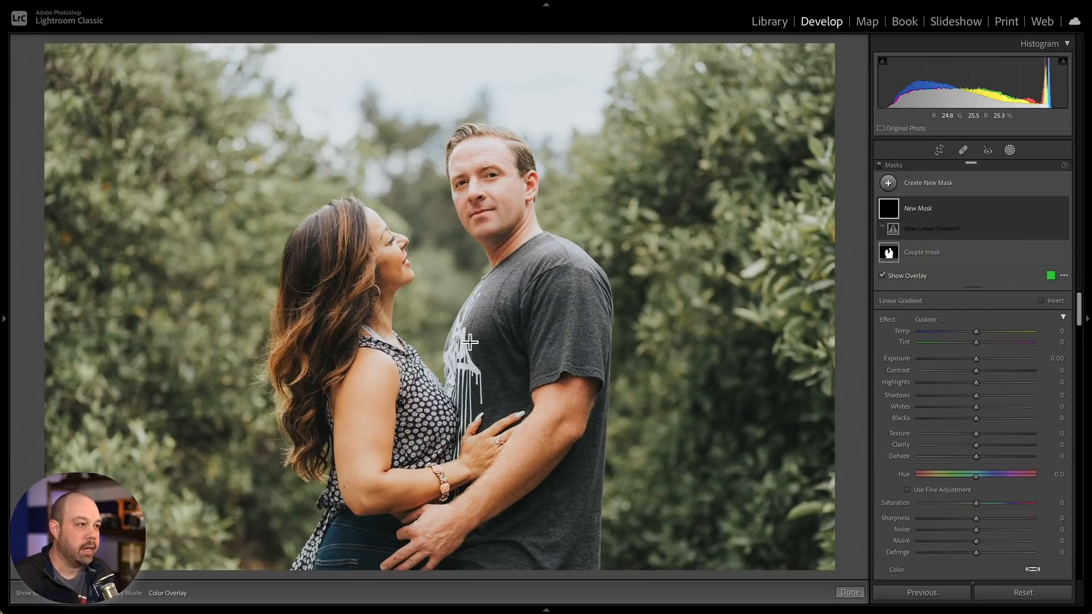
{"action": "left_click_drag", "start_coordinate": [449, 332], "coordinate": [449, 25]}
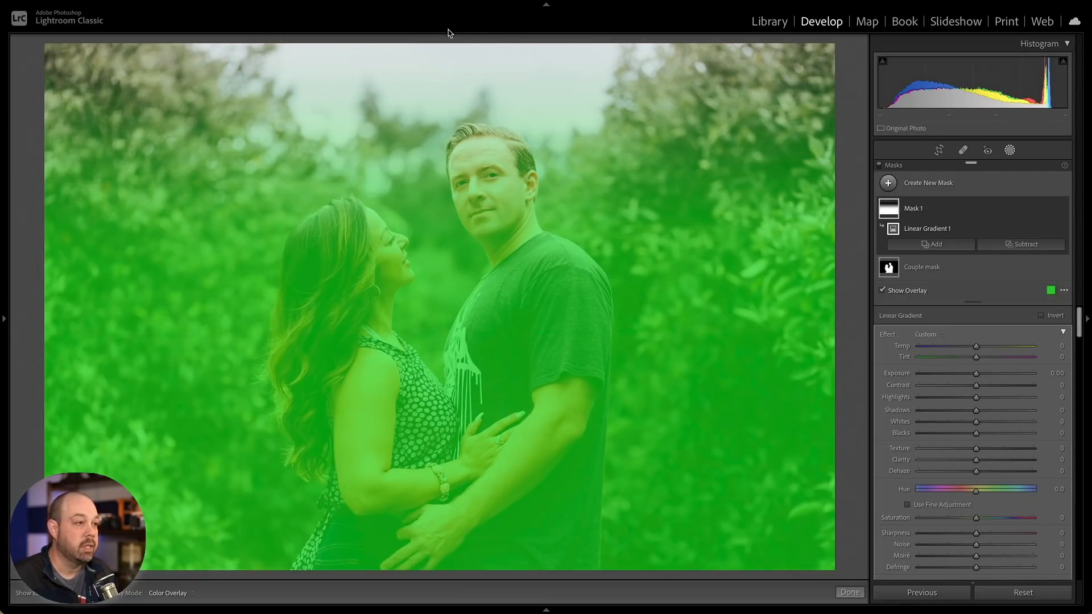
- Reposition the gradient's center to the man's head and extend its outer line above the photo's top edge
{"action": "left_click_drag", "start_coordinate": [454, 334], "coordinate": [454, 412]}
{"action": "left_click_drag", "start_coordinate": [449, 221], "coordinate": [455, 1]}
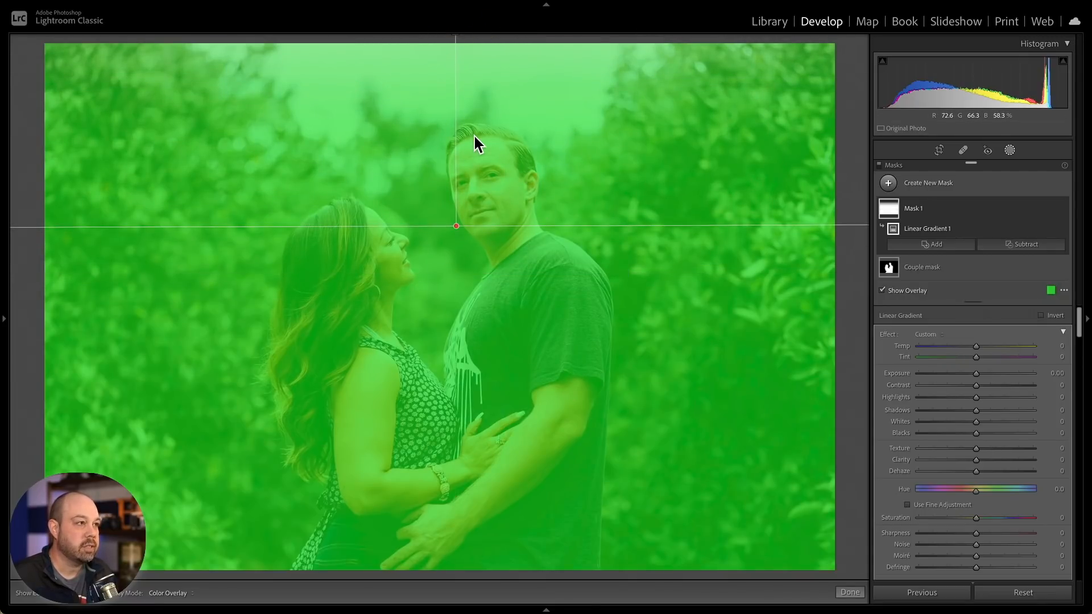
{"action": "key", "text": "ctrl+minus"}
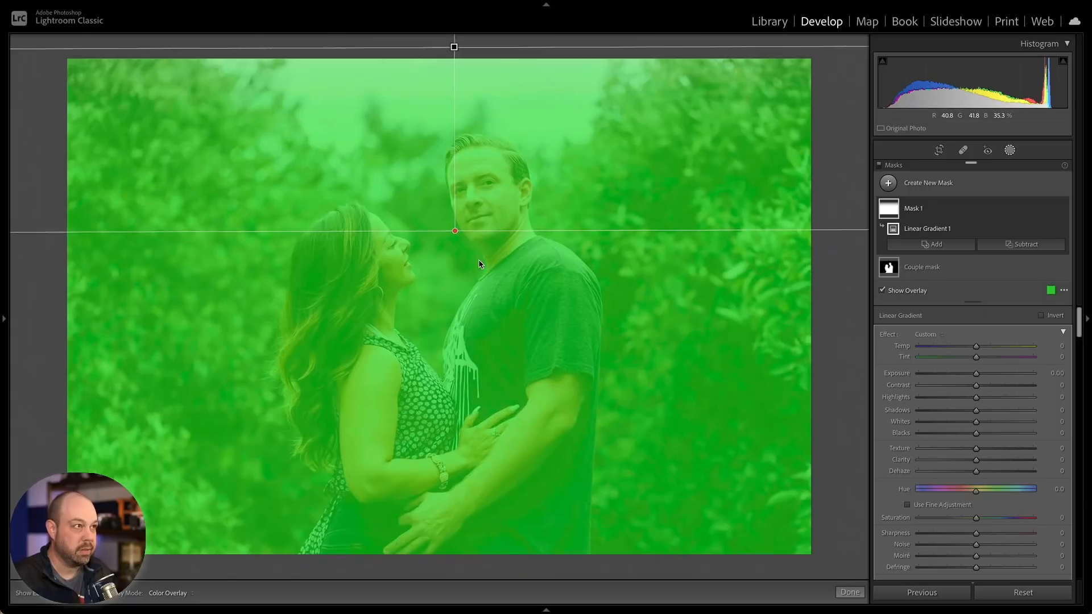
{"action": "left_click_drag", "start_coordinate": [451, 108], "coordinate": [450, 68]}
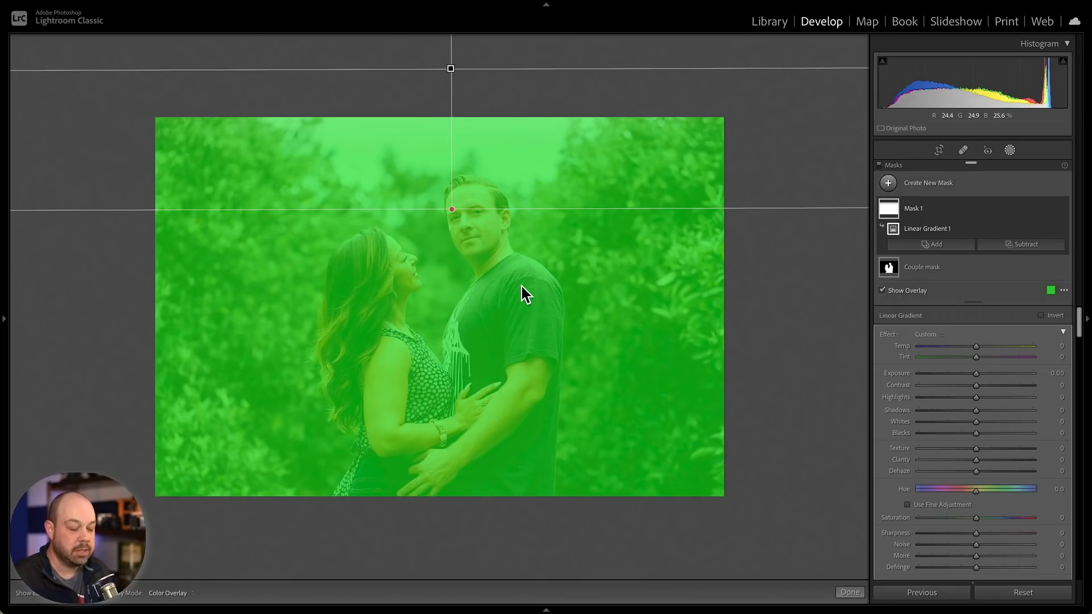
- Leave the masking panel and return to the Basic adjustments
{"action": "key", "text": "super+equal"}
{"action": "key", "text": "super+minus"}
{"action": "key", "text": "super+equal"}
{"action": "key", "text": "super+minus"}
{"action": "key", "text": "super+equal"}
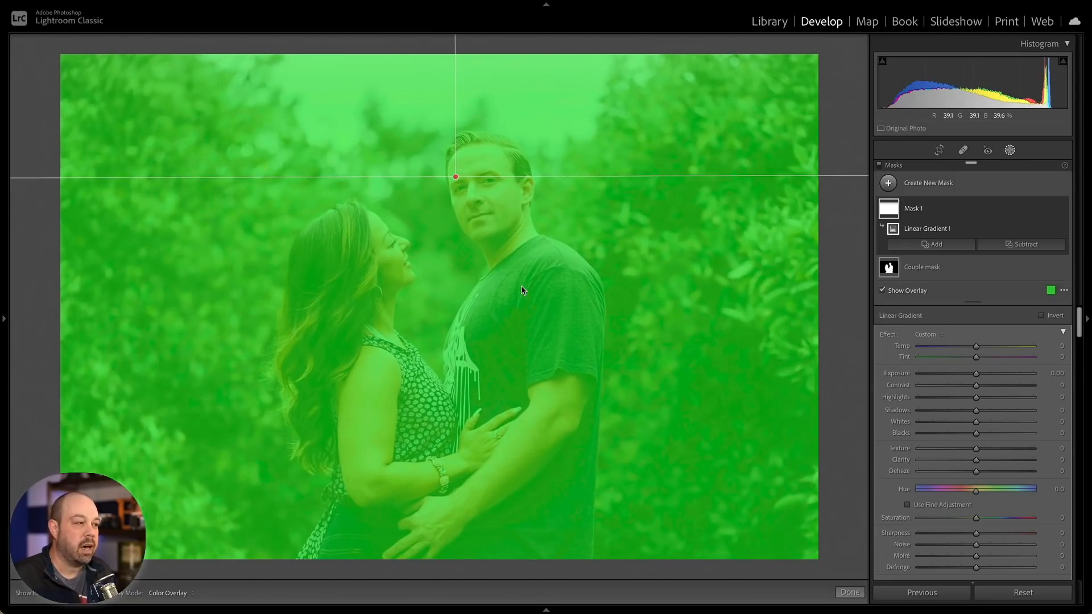
{"action": "left_click", "coordinate": [564, 278]}
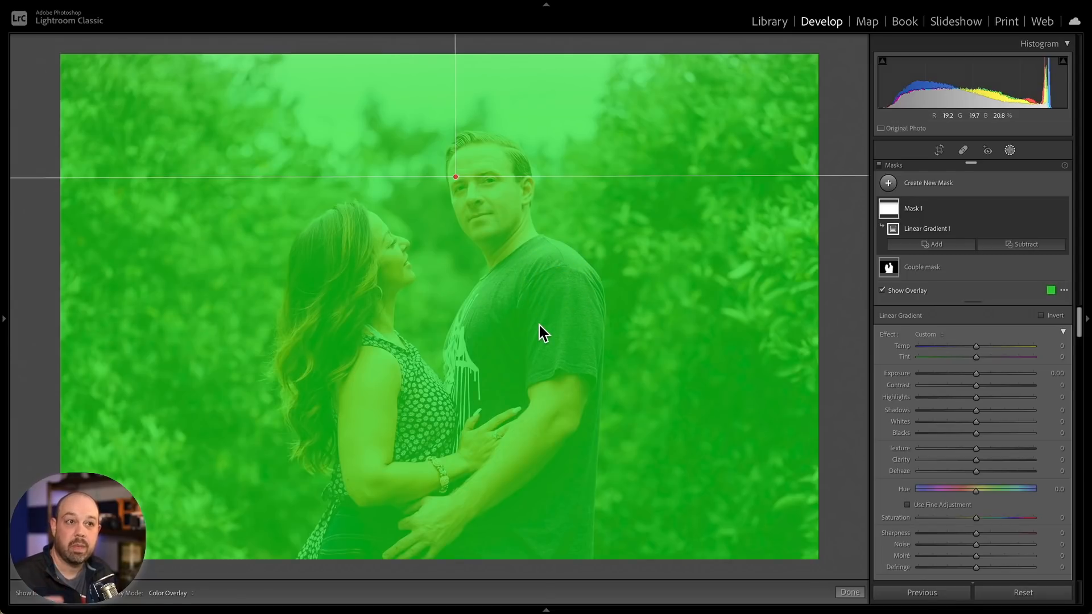
{"action": "left_click", "coordinate": [1010, 150]}
{"action": "left_click", "coordinate": [411, 317]}
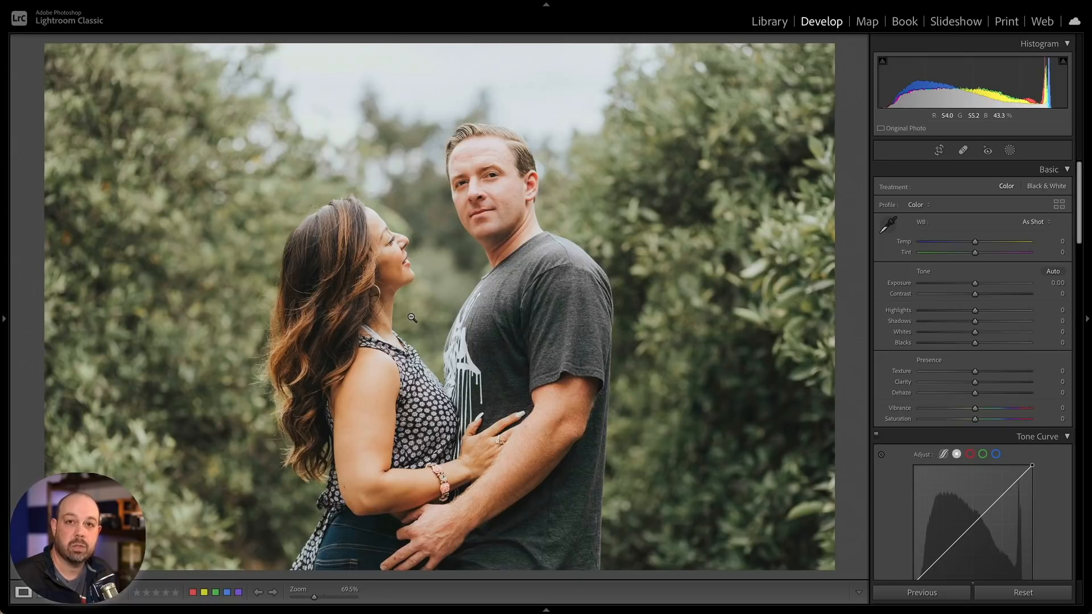
- Open masking, select the gradient mask and rename it "Background mask"
{"action": "left_click", "coordinate": [1013, 151]}
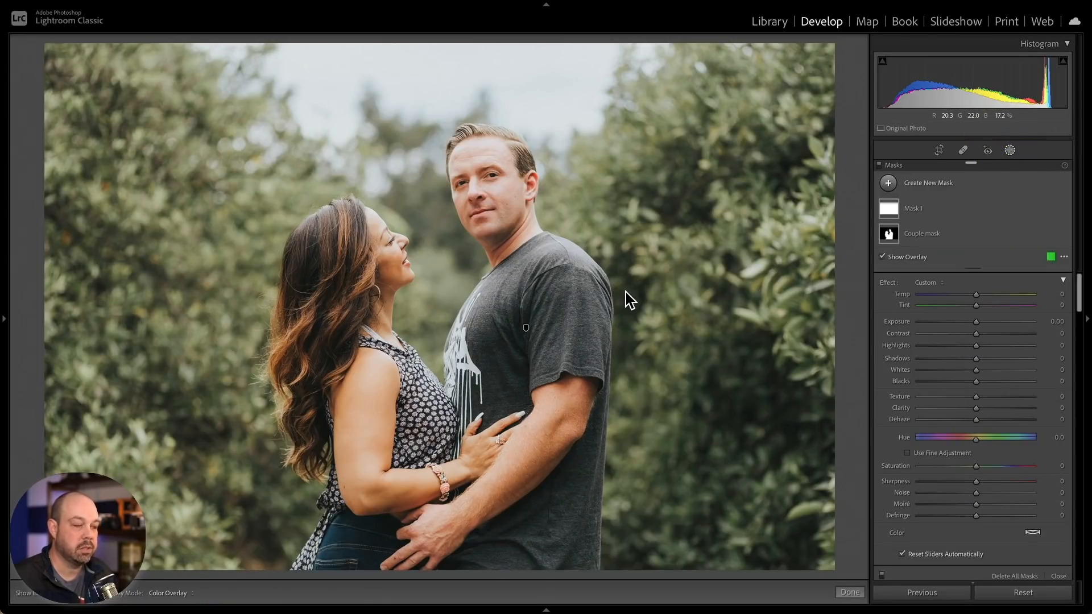
{"action": "left_click", "coordinate": [944, 203]}
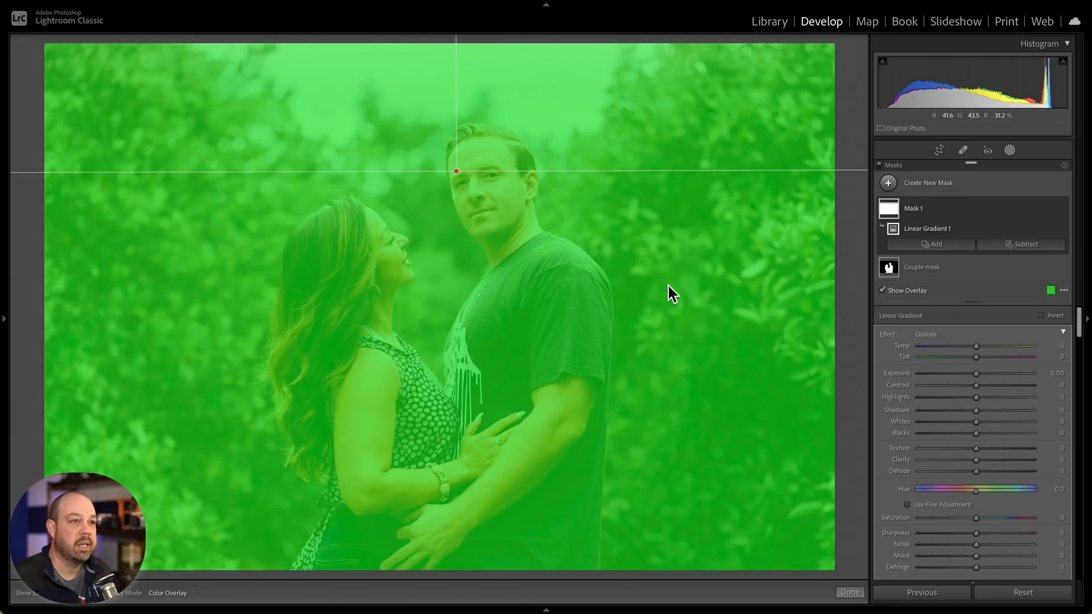
{"action": "right_click", "coordinate": [1051, 209]}
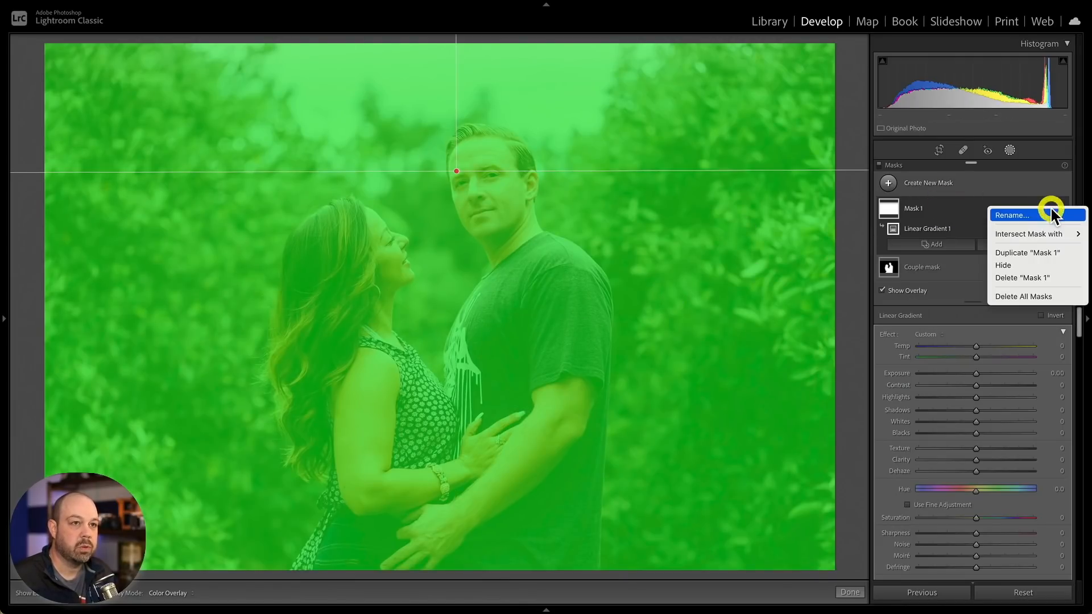
{"action": "left_click", "coordinate": [1043, 214]}
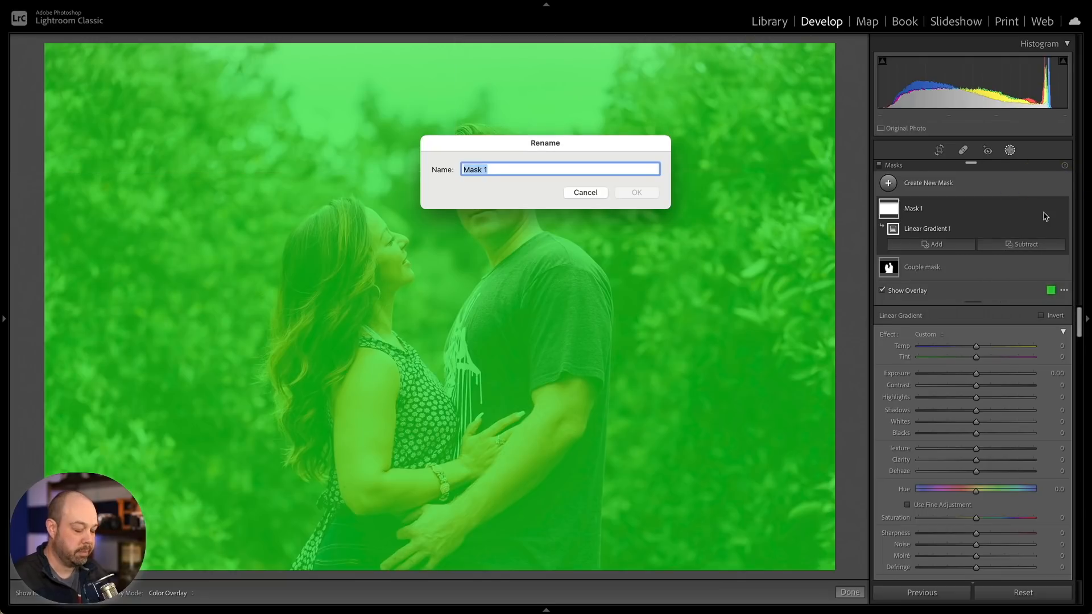
{"action": "type", "text": "Background mas"}
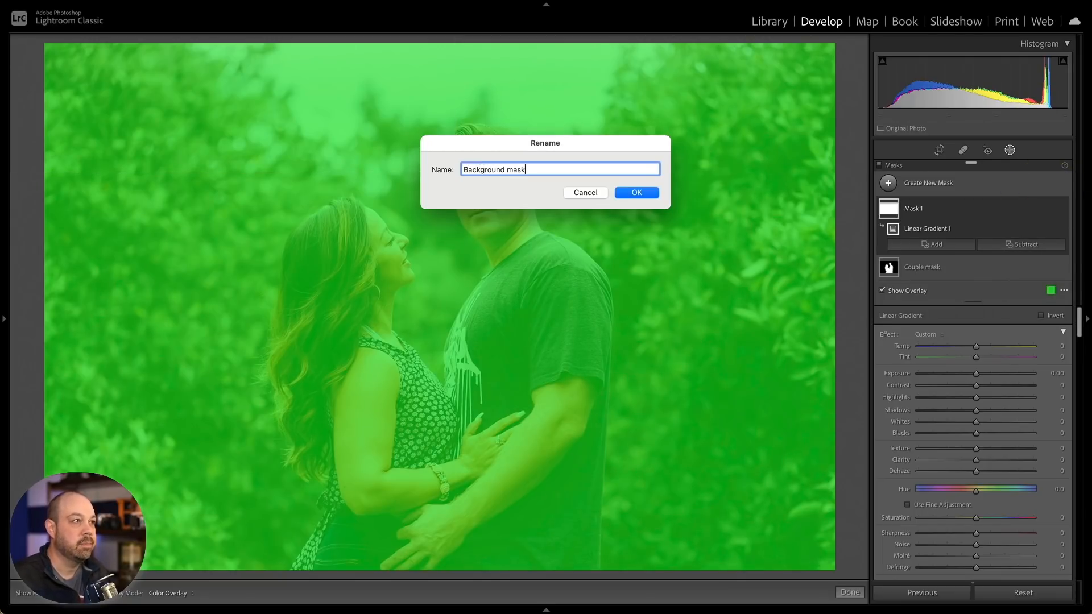
{"action": "left_click", "coordinate": [637, 192]}
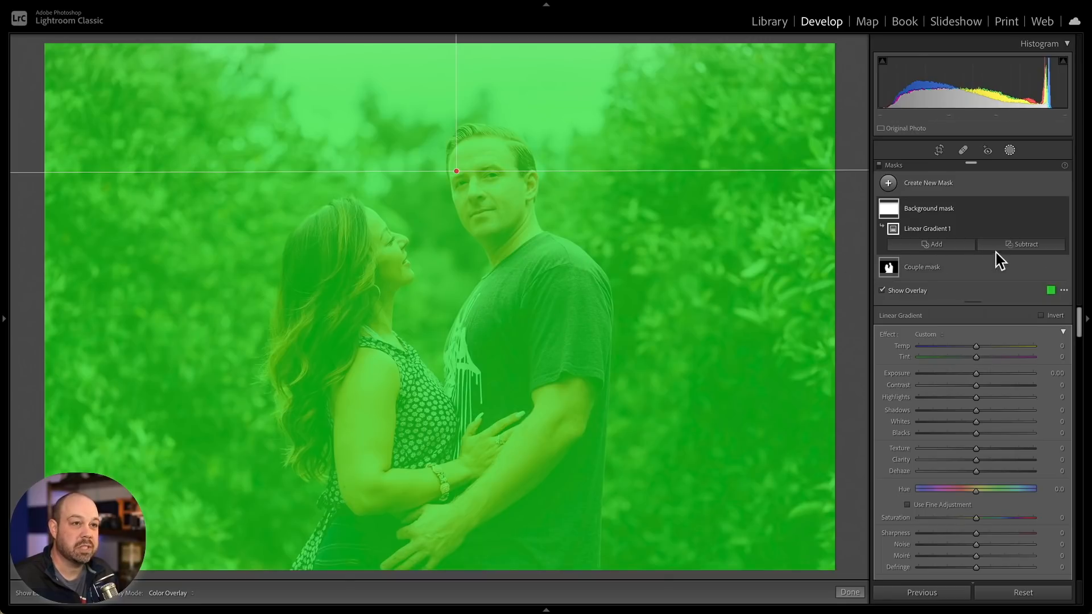
- Subtract a Select Subject area from the Background mask, toggling the overlay to check the result
{"action": "left_click", "coordinate": [1021, 244]}
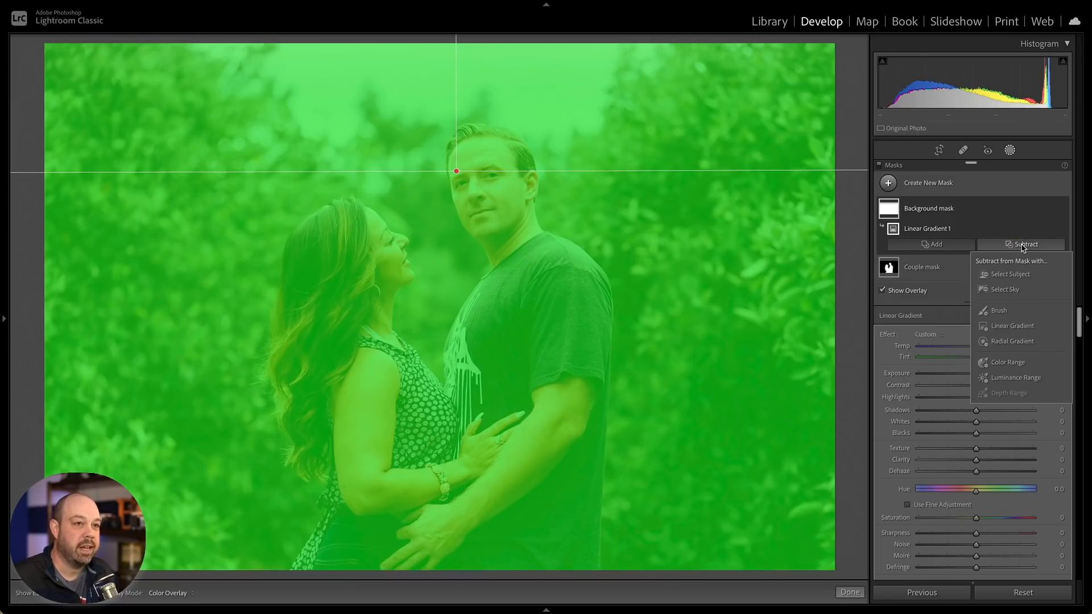
{"action": "left_click", "coordinate": [1024, 276]}
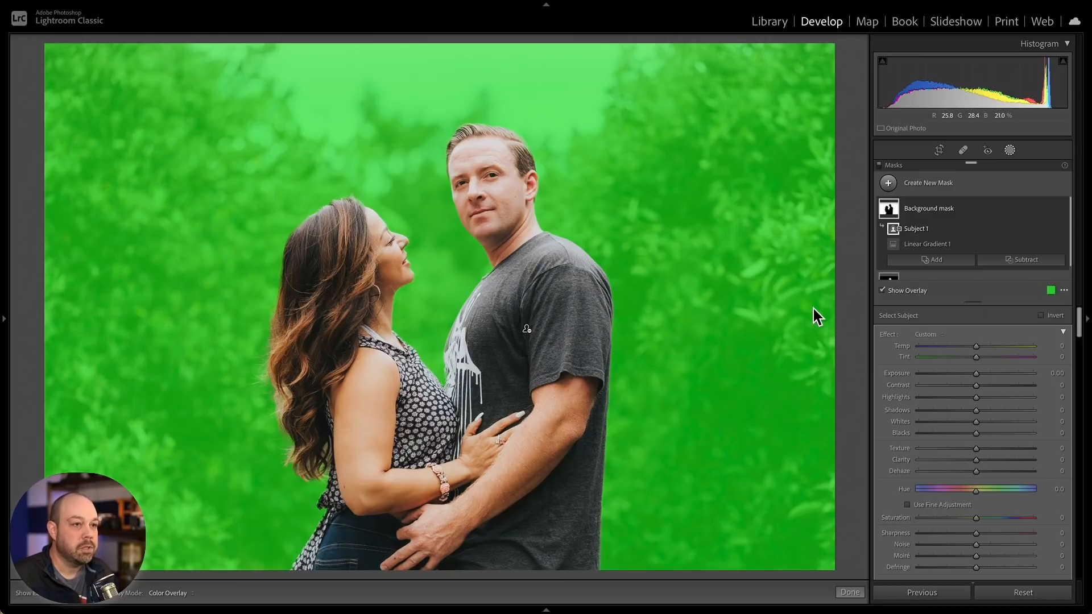
{"action": "left_click", "coordinate": [894, 291]}
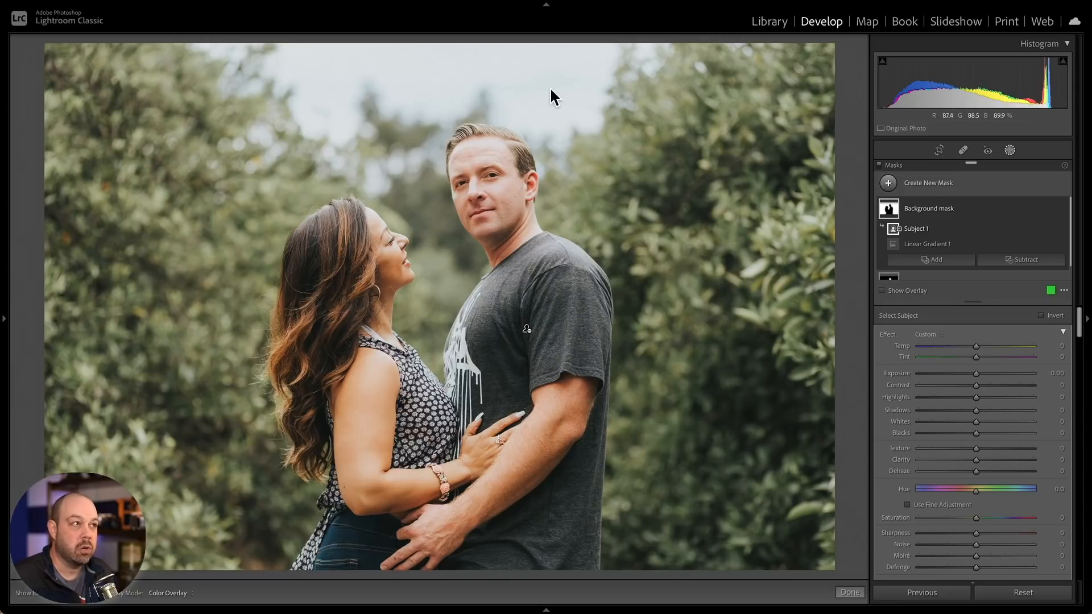
{"action": "left_click", "coordinate": [892, 291]}
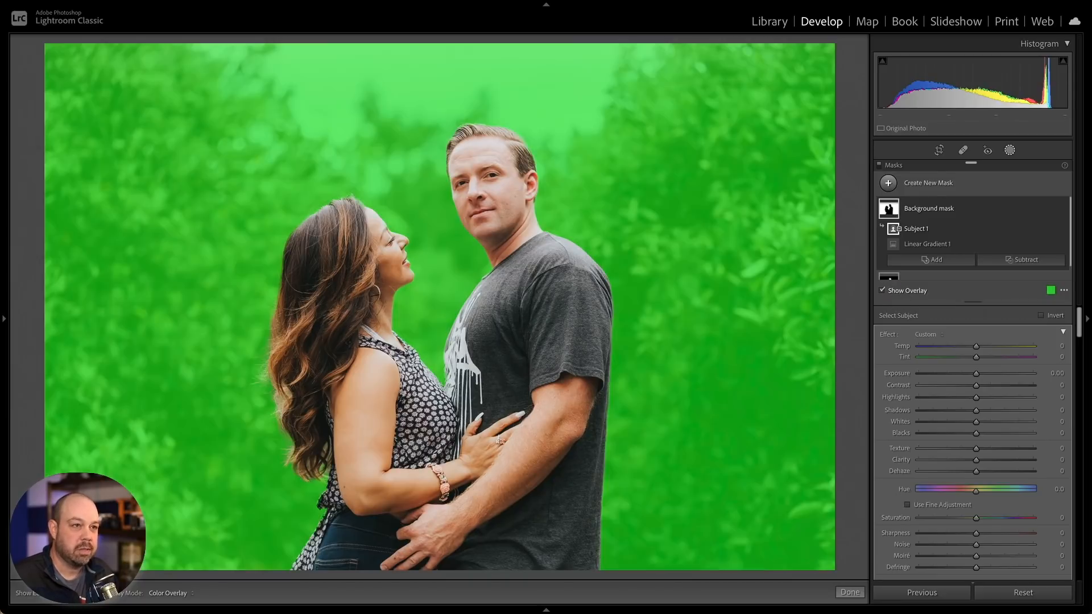
- Subtract a Color Range sampled from the sky from the Background mask, then hide the overlay
{"action": "left_click", "coordinate": [1022, 260]}
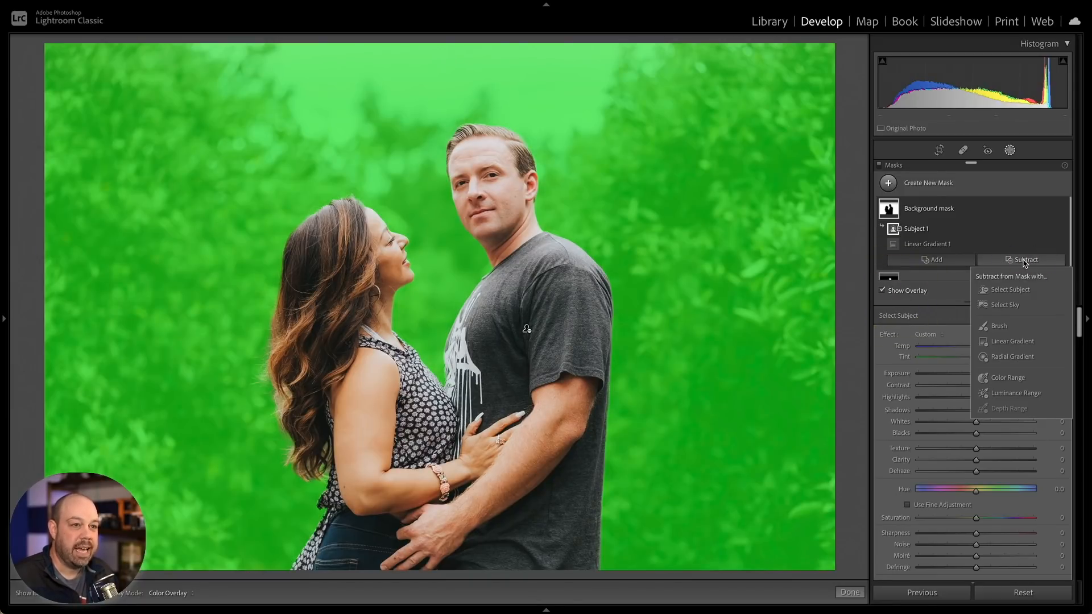
{"action": "left_click", "coordinate": [1020, 376]}
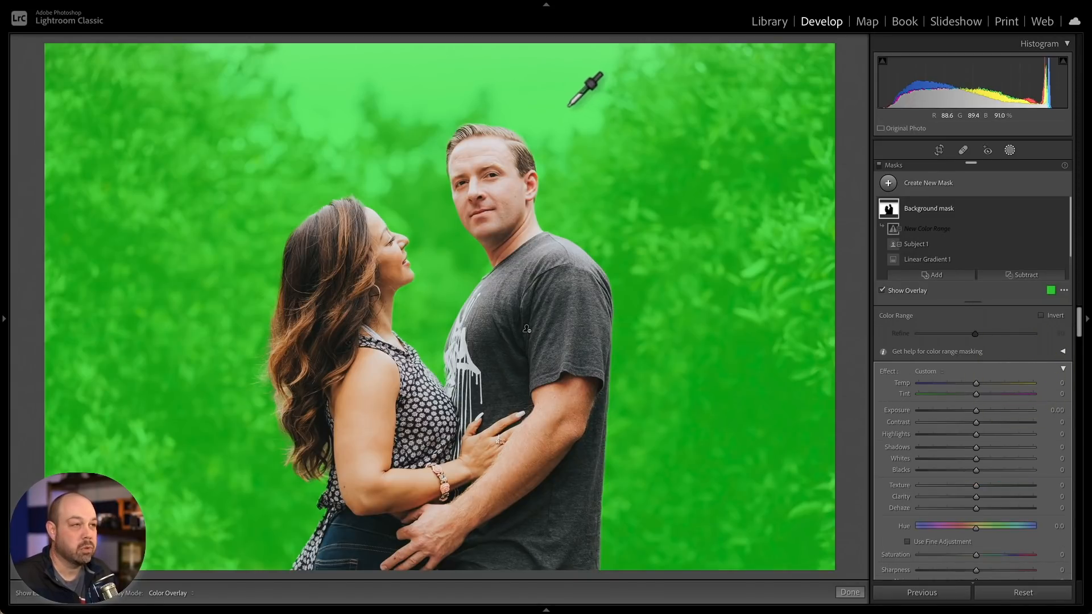
{"action": "left_click_drag", "start_coordinate": [561, 67], "coordinate": [545, 84]}
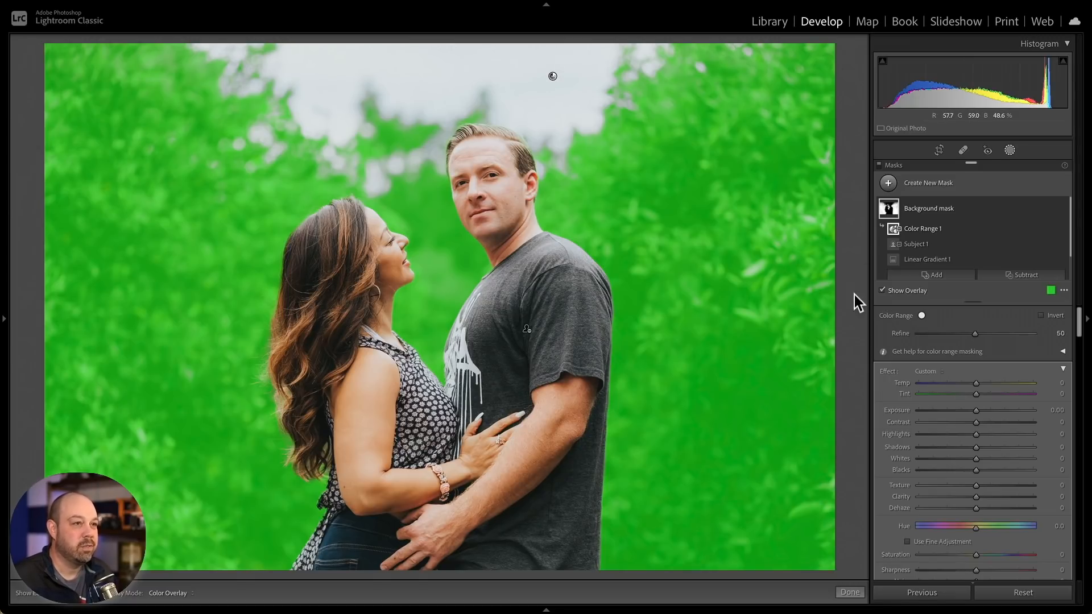
{"action": "left_click", "coordinate": [891, 291]}
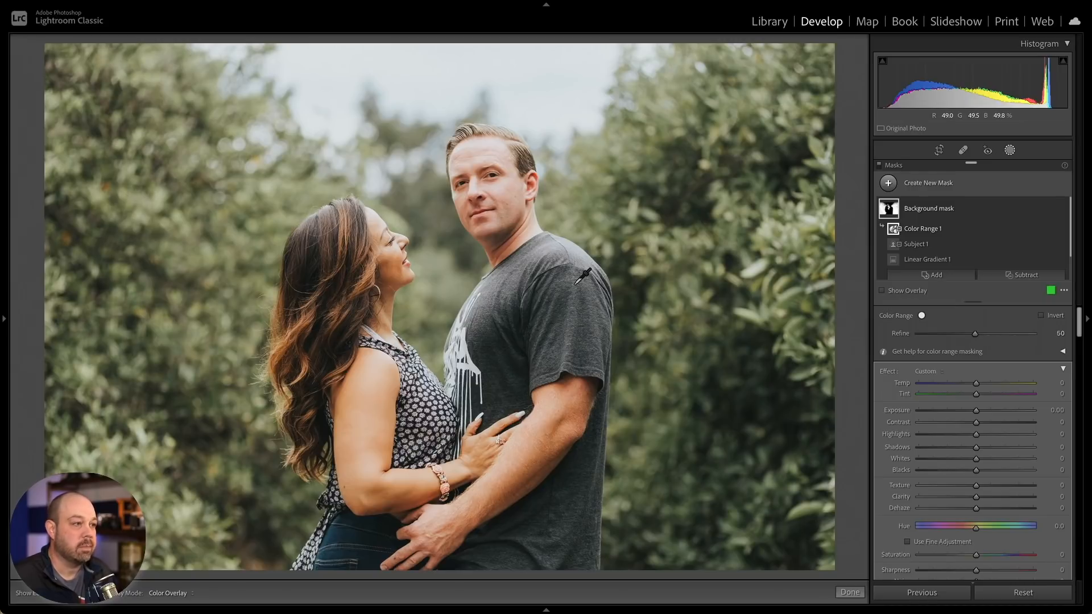
- Adjust the Background mask to Temp 10, Exposure -0.46, Highlights -15, Texture 16 and Clarity 12
{"action": "left_click", "coordinate": [976, 412]}
{"action": "mouse_move", "coordinate": [975, 412]}
{"action": "left_mouse_down"}
{"action": "mouse_move", "coordinate": [980, 384]}
{"action": "mouse_move", "coordinate": [968, 432]}
{"action": "left_mouse_up"}
{"action": "left_click", "coordinate": [975, 384]}
{"action": "left_click_drag", "start_coordinate": [976, 486], "coordinate": [984, 497]}
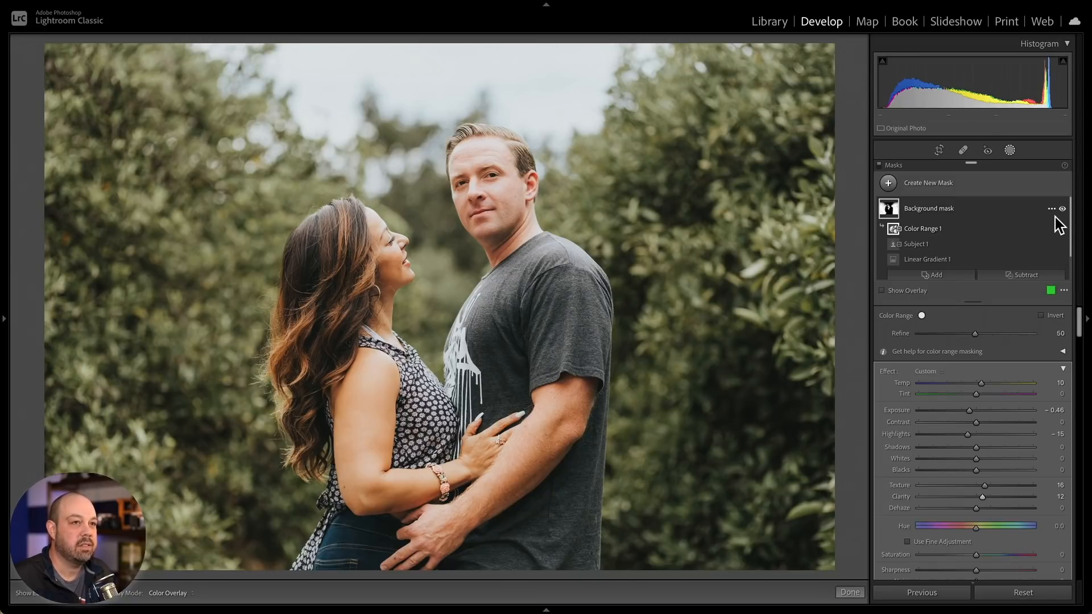
- Toggle the Background mask's visibility on and off to compare the adjustment
{"action": "left_click", "coordinate": [1062, 209]}
{"action": "left_click", "coordinate": [1062, 210]}
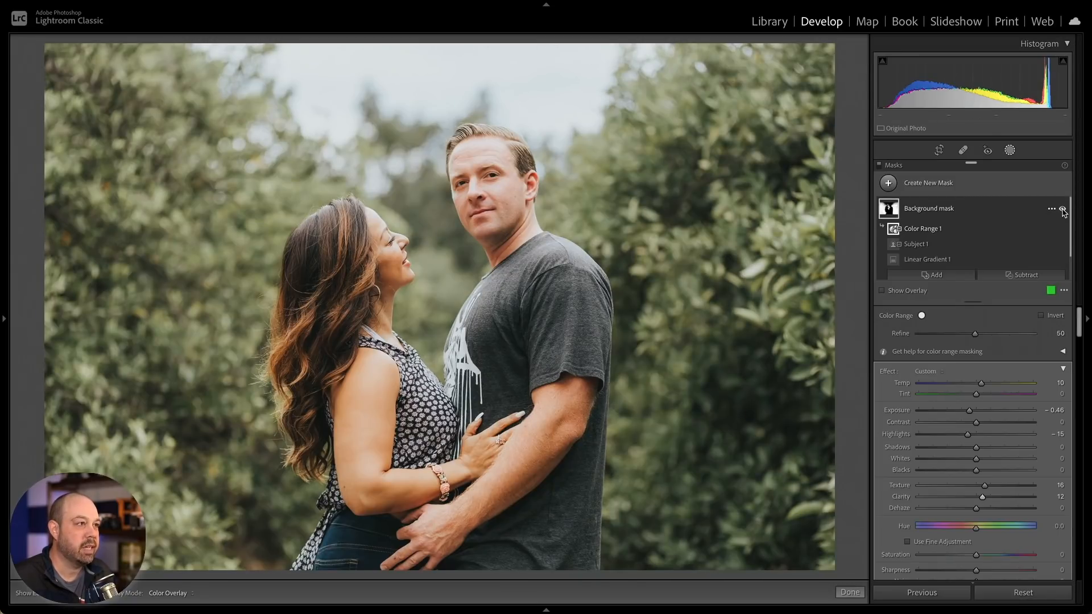
{"action": "left_click", "coordinate": [1062, 210]}
{"action": "left_click", "coordinate": [1061, 209]}
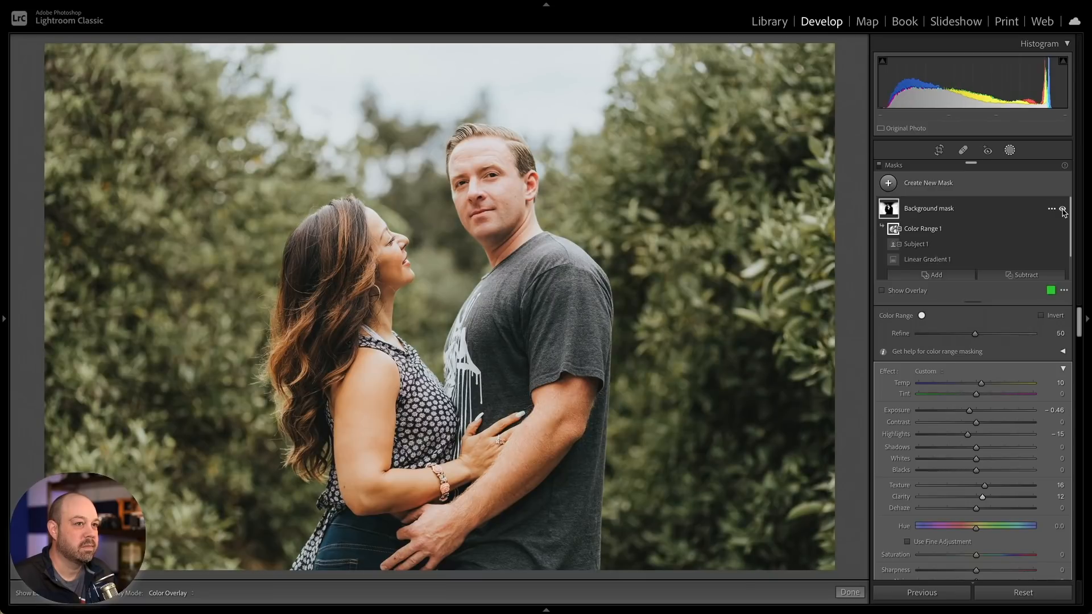
- Toggle all masks off and on to compare the photo with and without masking
{"action": "left_click", "coordinate": [878, 166]}
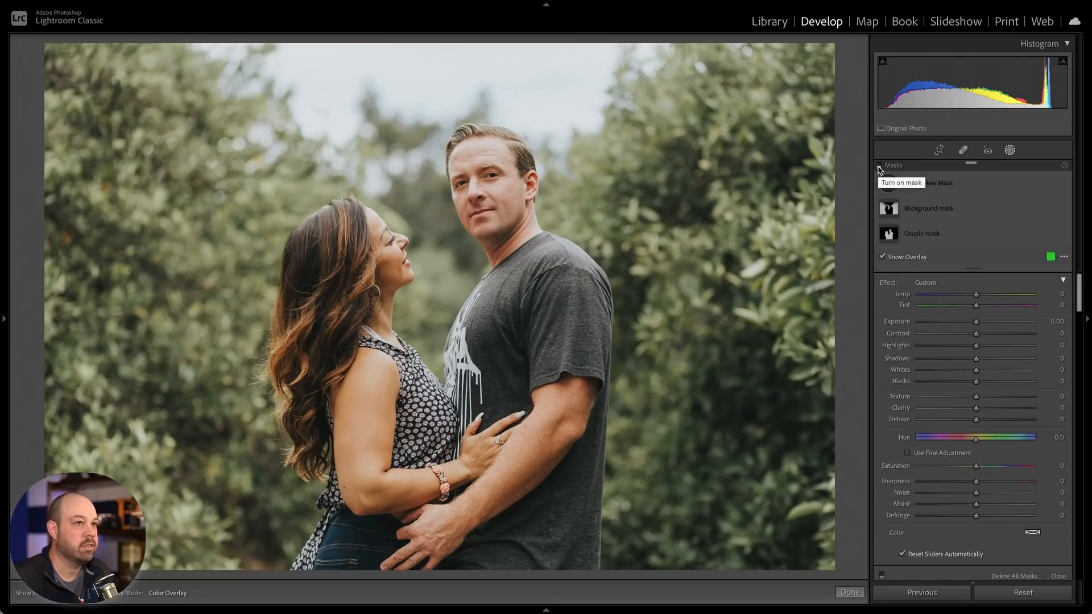
{"action": "left_click", "coordinate": [878, 168]}
{"action": "left_click", "coordinate": [878, 168]}
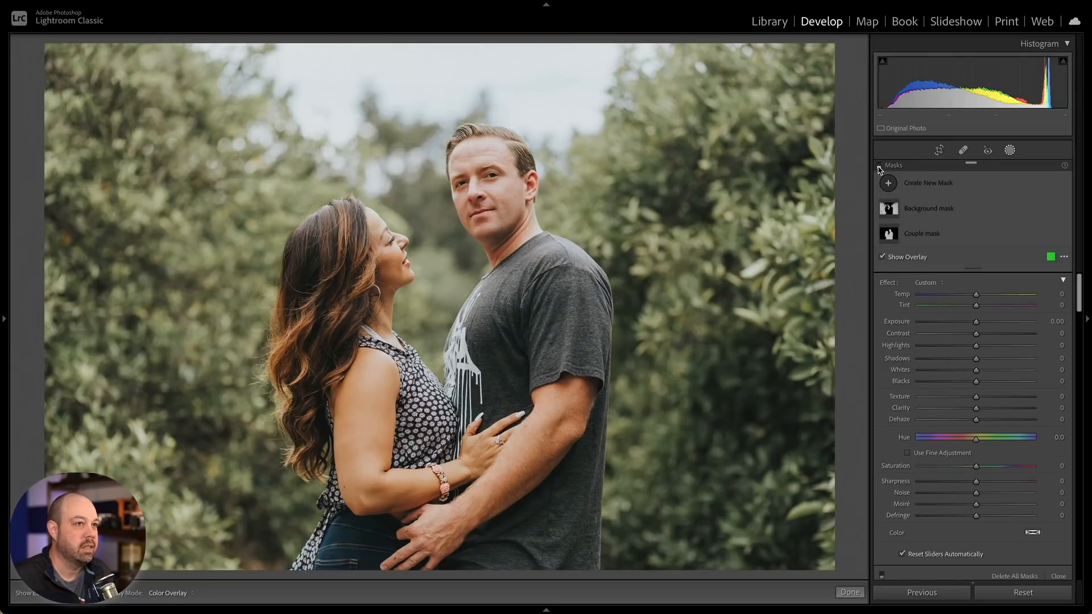
{"action": "left_click", "coordinate": [878, 168]}
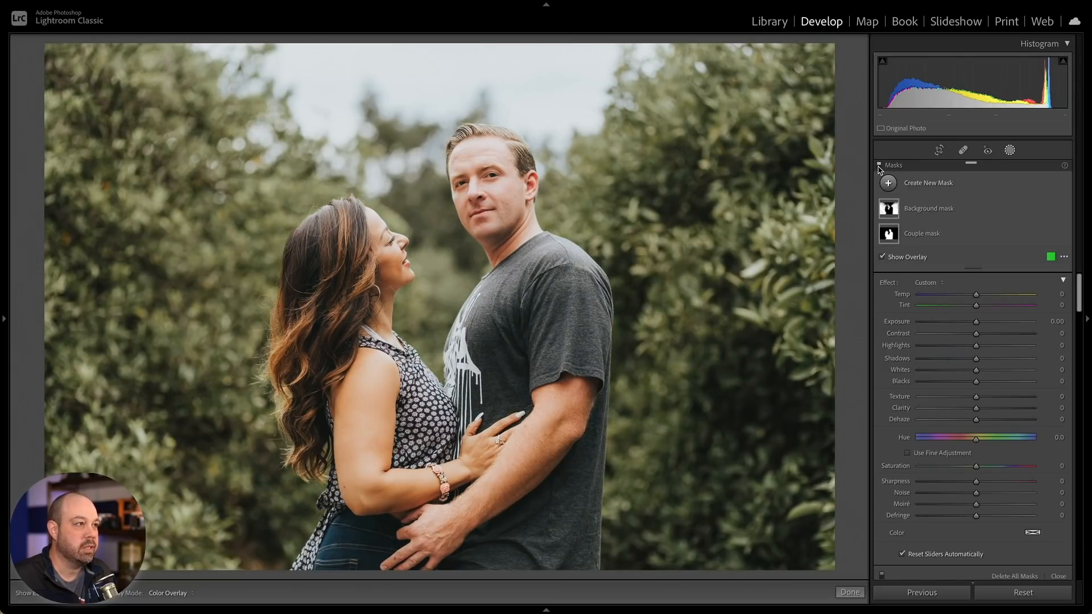
{"action": "left_click", "coordinate": [878, 167]}
{"action": "left_click", "coordinate": [879, 168]}
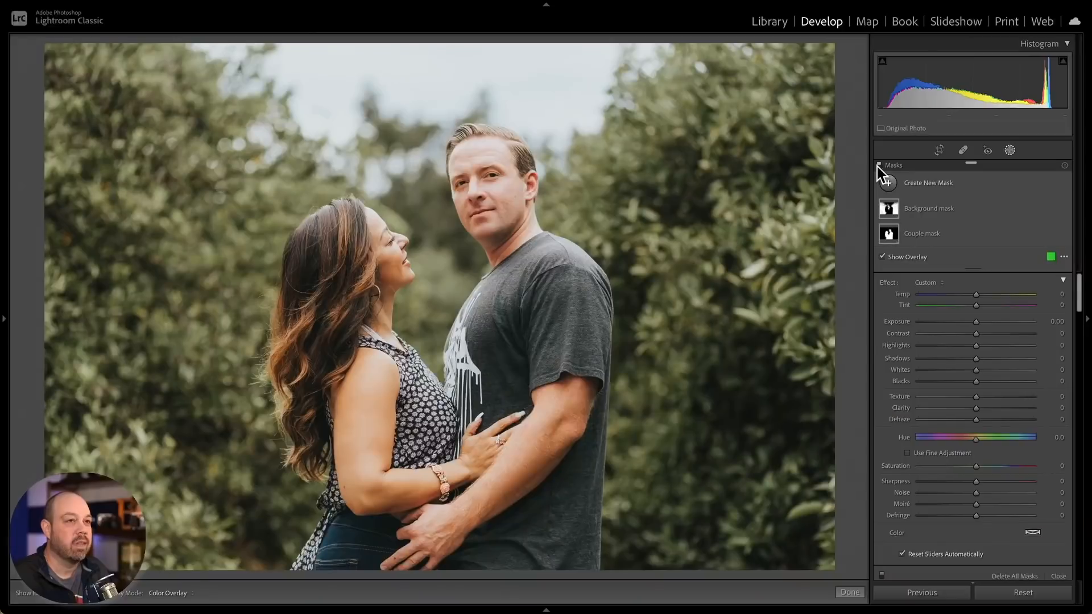
- Open the hiker photo from the grid in the Develop module
{"action": "key", "text": "g"}
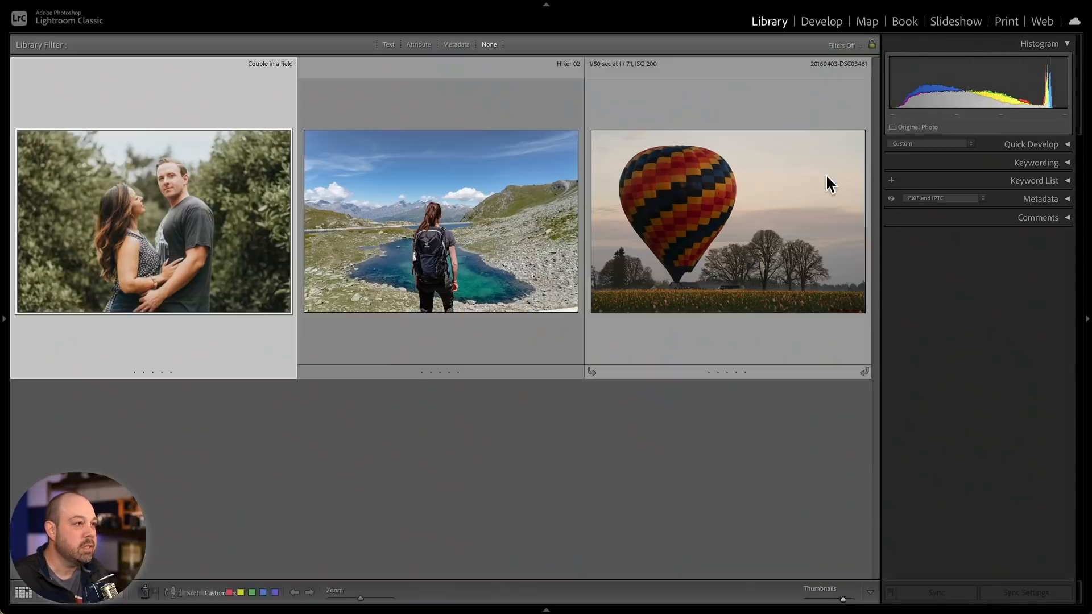
{"action": "double_click", "coordinate": [363, 253]}
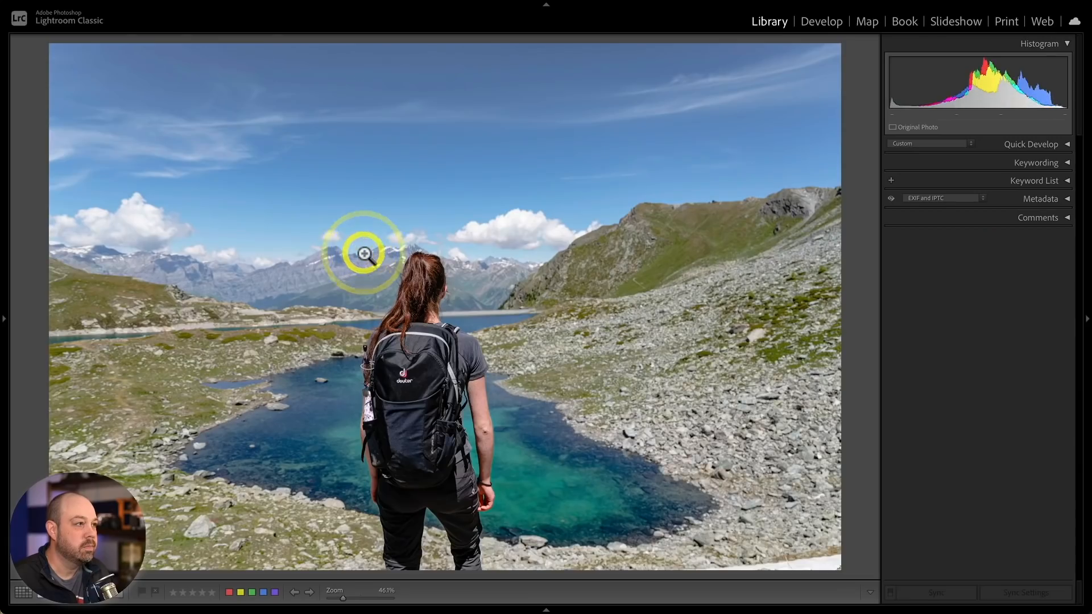
{"action": "left_click", "coordinate": [812, 25]}
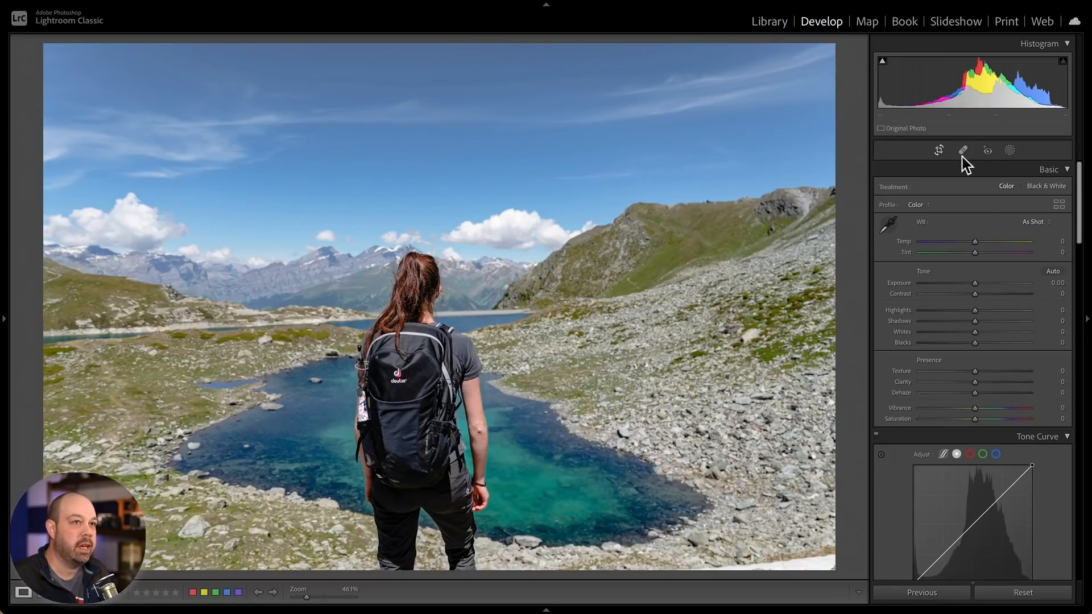
- Create a Select Sky mask and rename it "Sky mask"
{"action": "left_click", "coordinate": [1009, 152]}
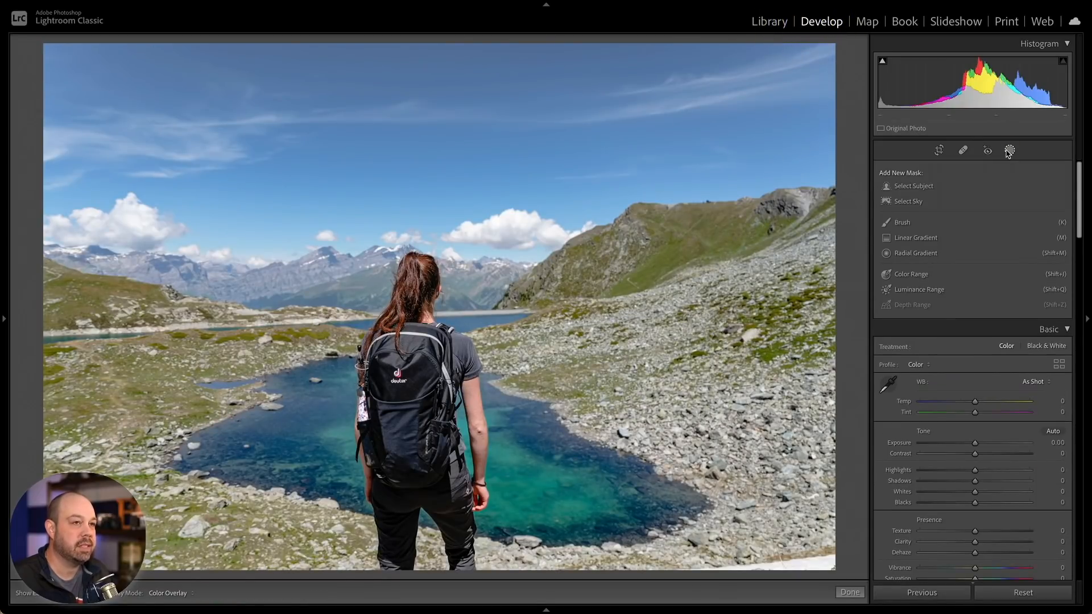
{"action": "left_click", "coordinate": [916, 203]}
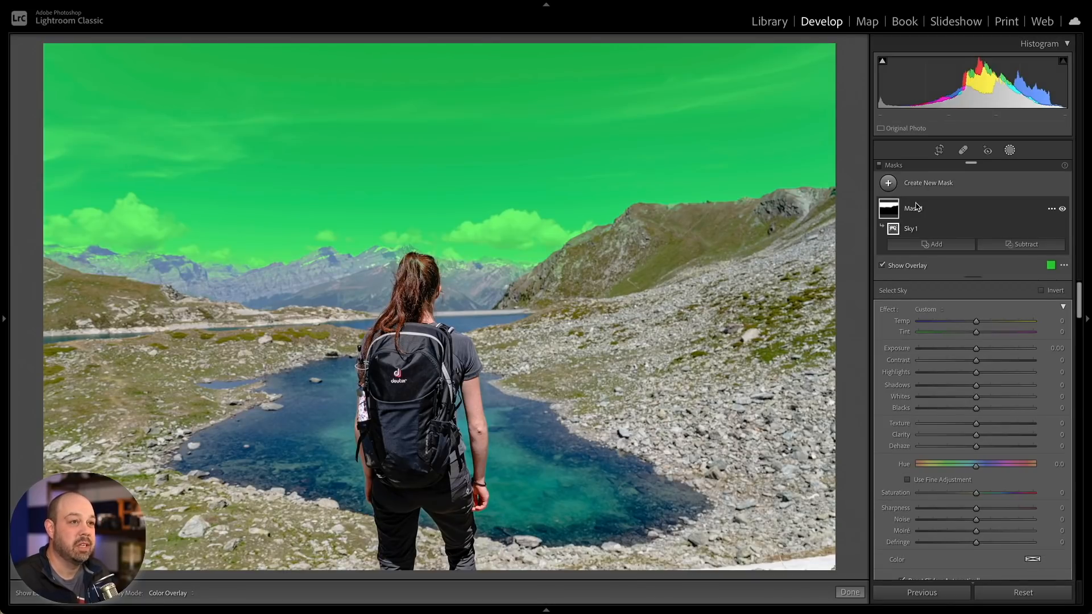
{"action": "left_click", "coordinate": [1051, 209]}
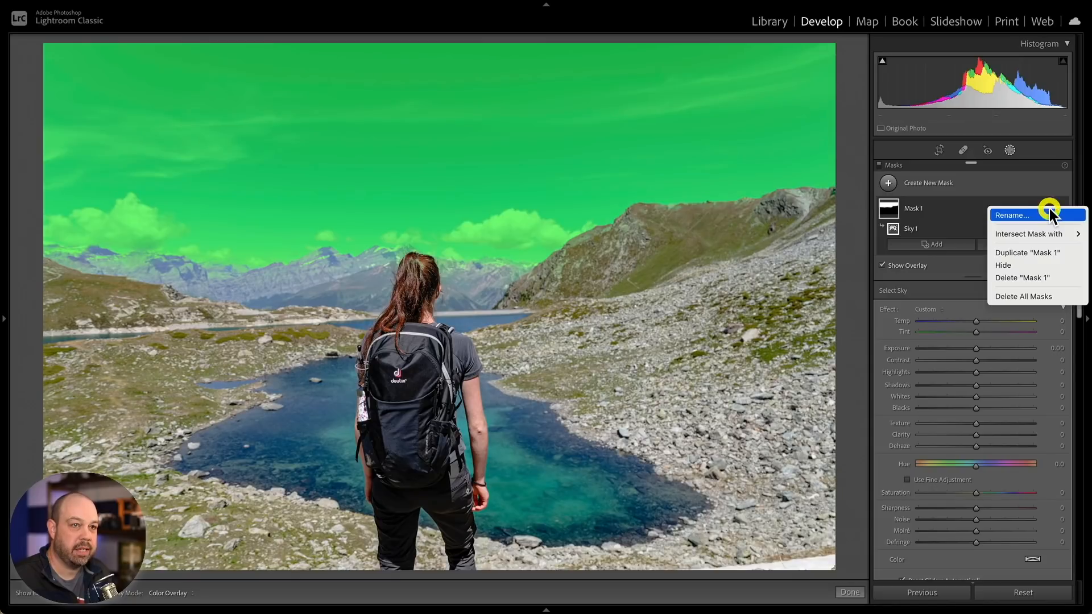
{"action": "left_click", "coordinate": [1044, 215]}
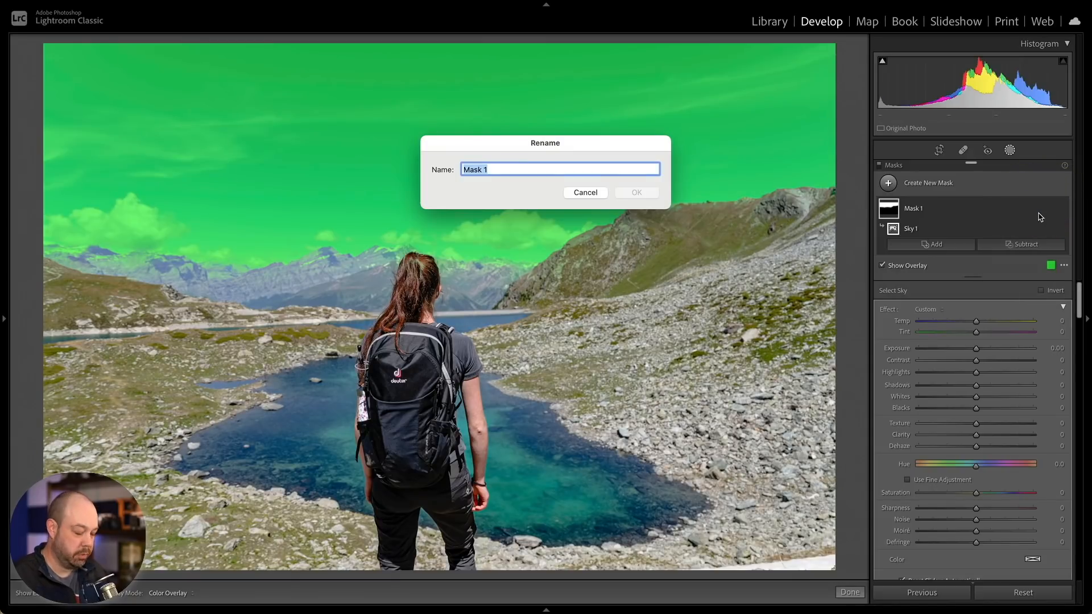
{"action": "type", "text": "Sky mask"}
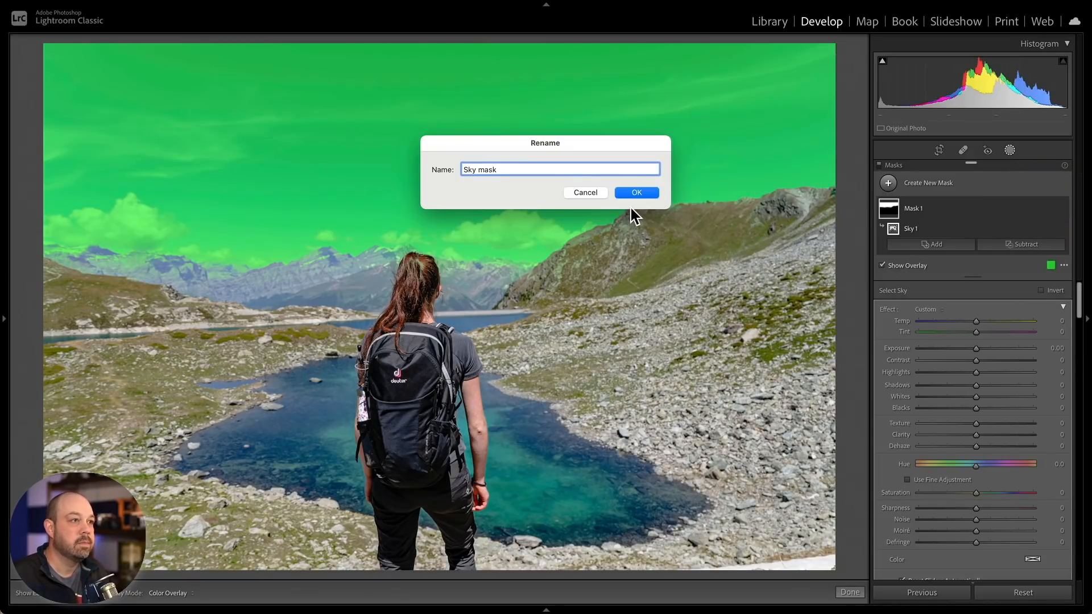
{"action": "left_click", "coordinate": [634, 193]}
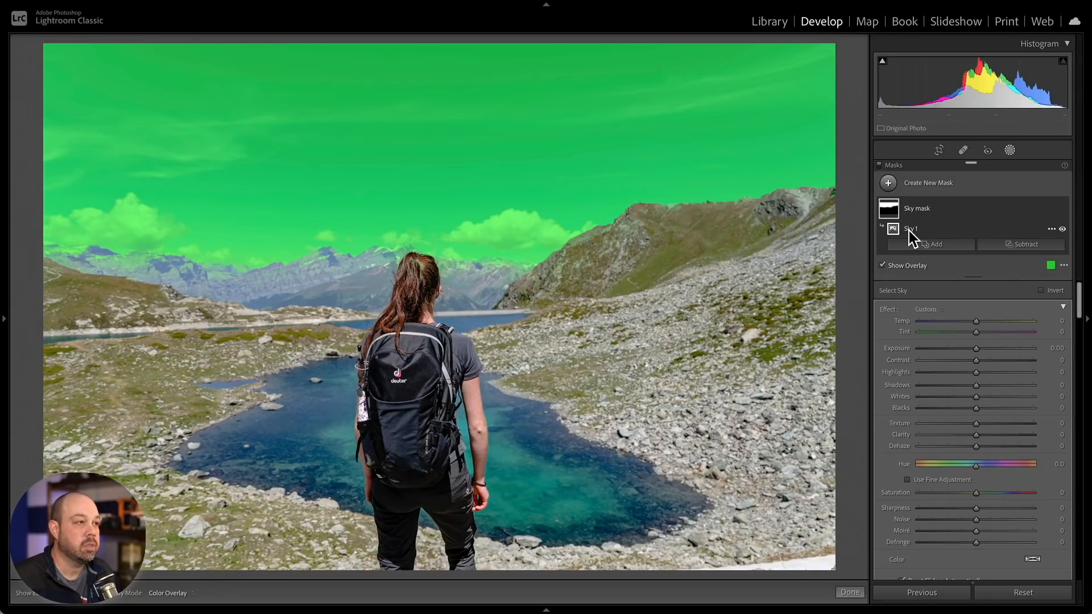
- Hide the overlay and adjust the Sky mask to Temp -8, Exposure -0.31, Highlights 14 and Dehaze 27
{"action": "left_click", "coordinate": [914, 264]}
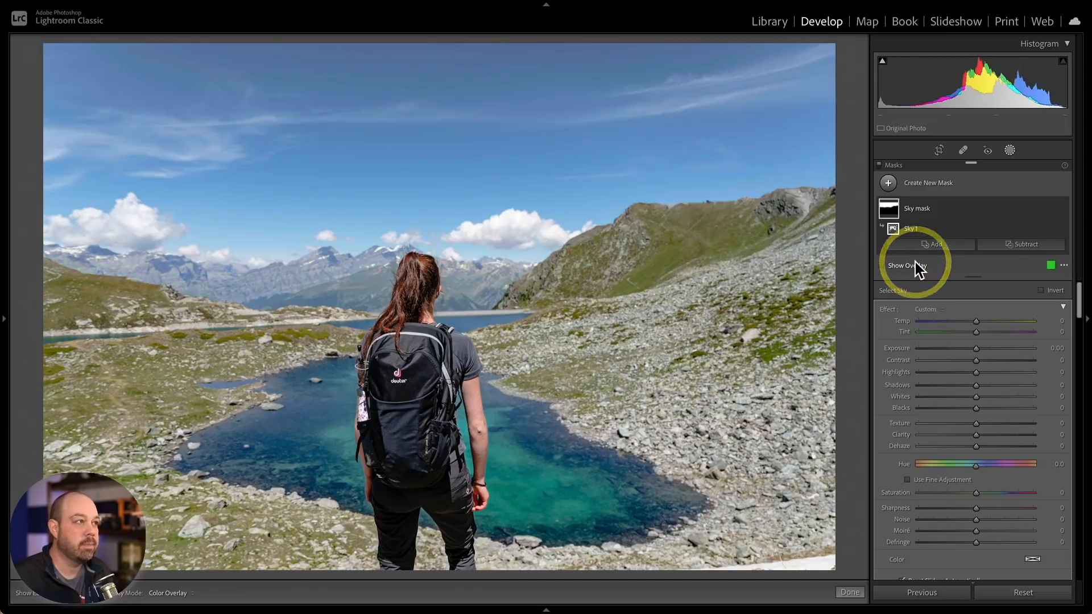
{"action": "left_click_drag", "start_coordinate": [975, 321], "coordinate": [971, 347]}
{"action": "left_click_drag", "start_coordinate": [977, 448], "coordinate": [991, 449]}
{"action": "left_click_drag", "start_coordinate": [974, 372], "coordinate": [983, 373]}
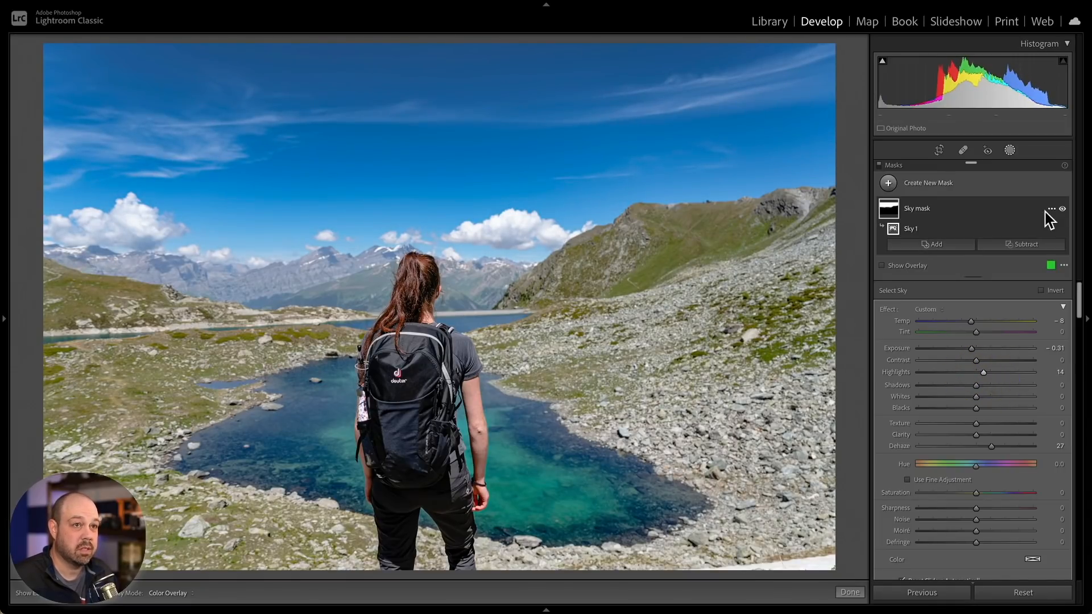
- Toggle the Sky mask's visibility off and on to compare the adjustment
{"action": "left_click", "coordinate": [1062, 209]}
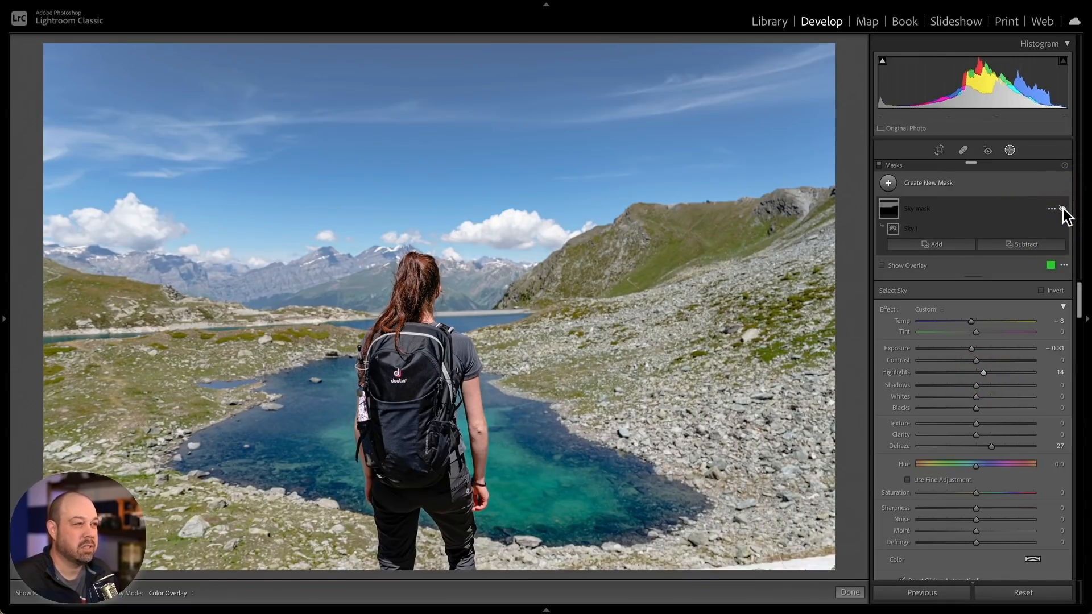
{"action": "left_click", "coordinate": [1062, 209]}
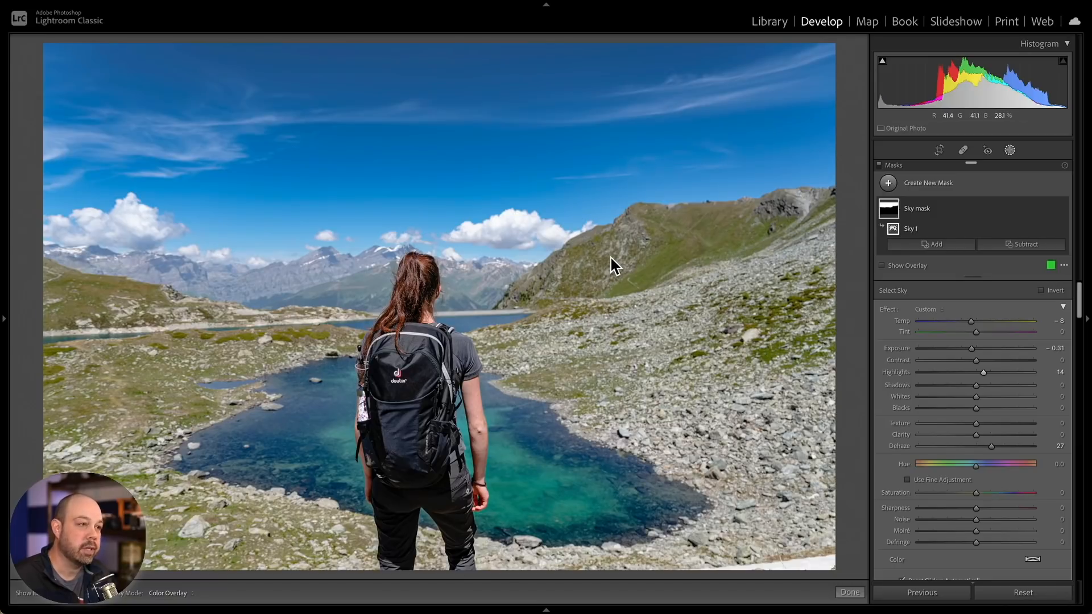
- Create a Select Subject mask of the hiker and subtract a brush stroke from it near the backpack strap
{"action": "left_click", "coordinate": [938, 184]}
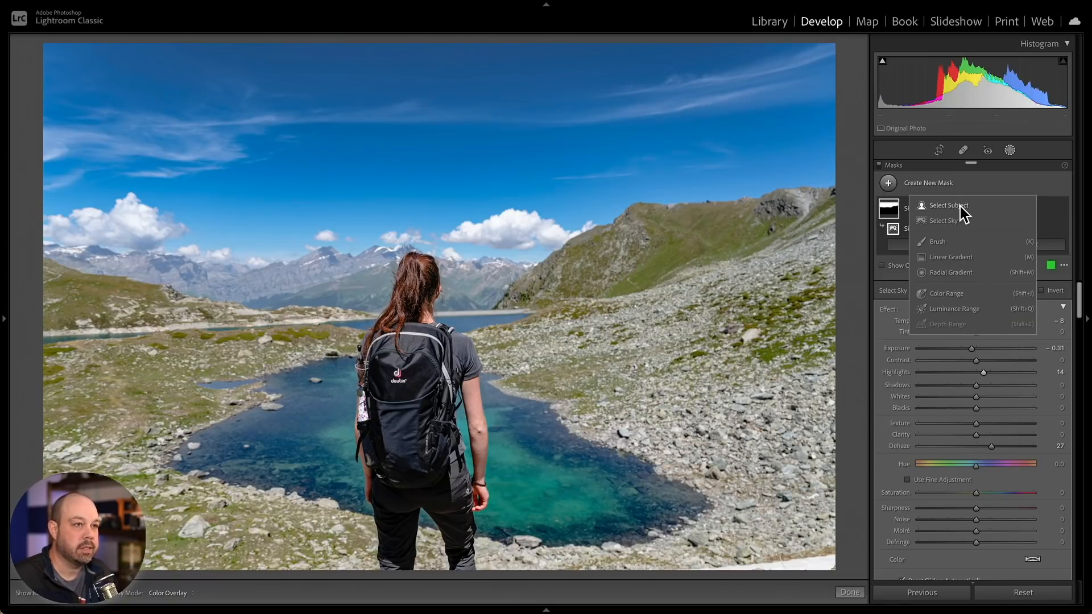
{"action": "left_click", "coordinate": [948, 206]}
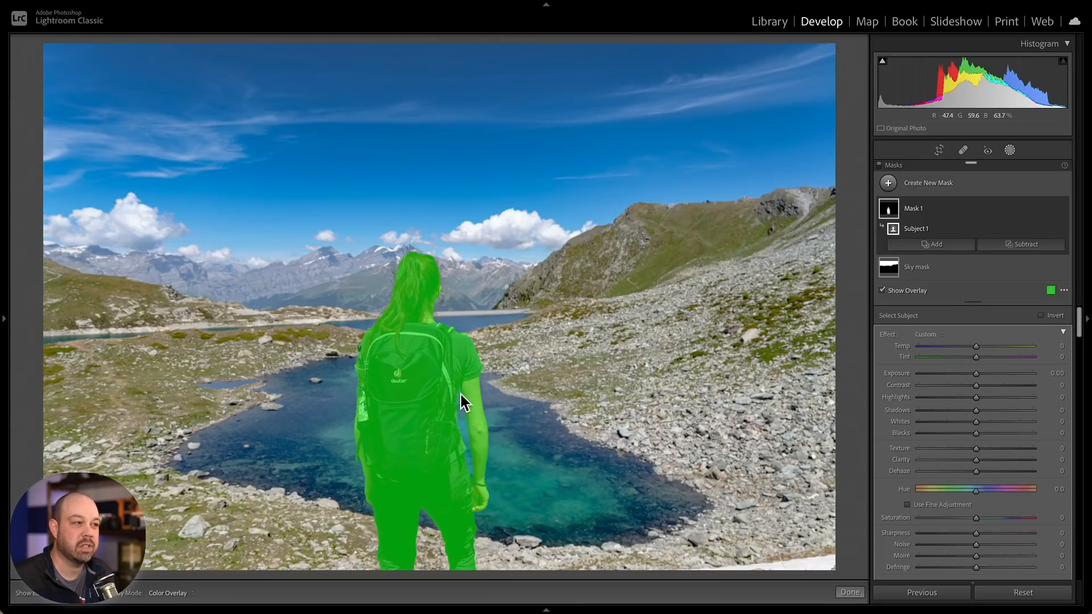
{"action": "key", "text": "super+equal"}
{"action": "key", "text": "super+equal"}
{"action": "key", "text": "super+equal"}
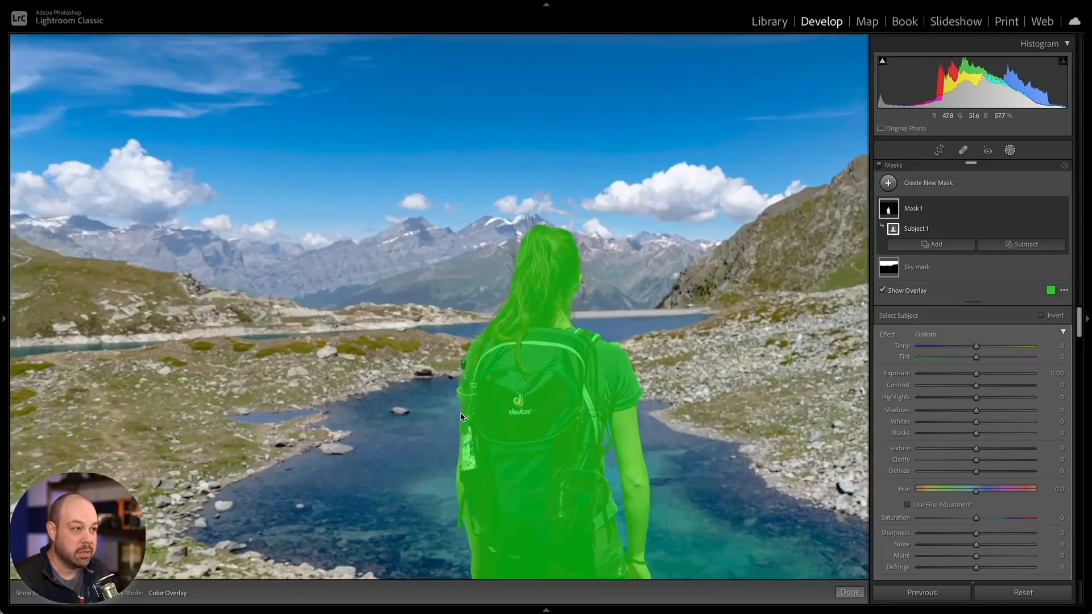
{"action": "key", "text": "super+equal"}
{"action": "key", "text": "super+equal"}
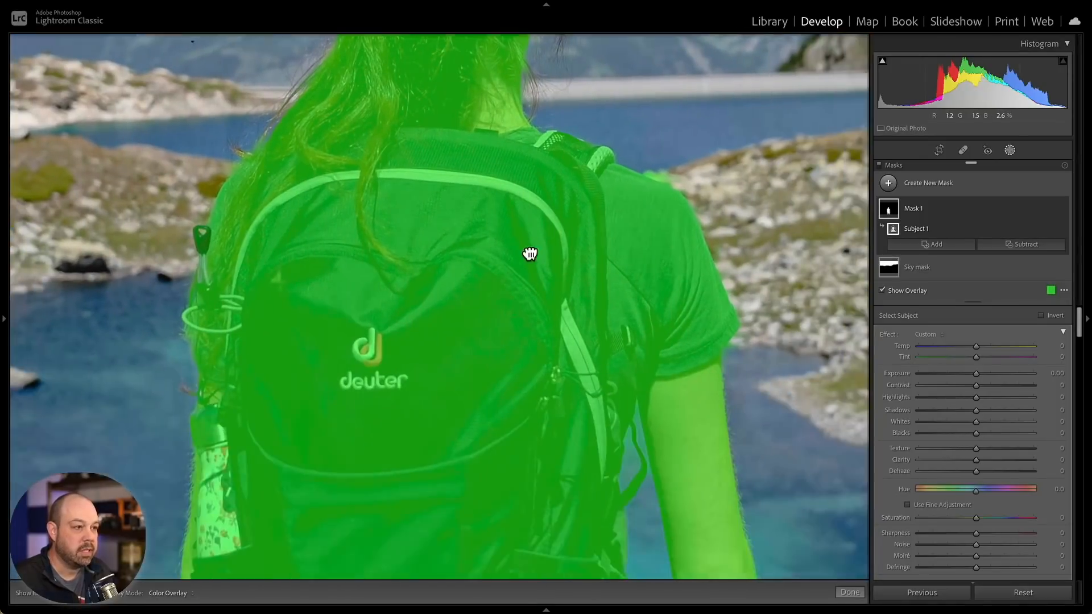
{"action": "left_click_drag", "start_coordinate": [625, 443], "coordinate": [565, 237]}
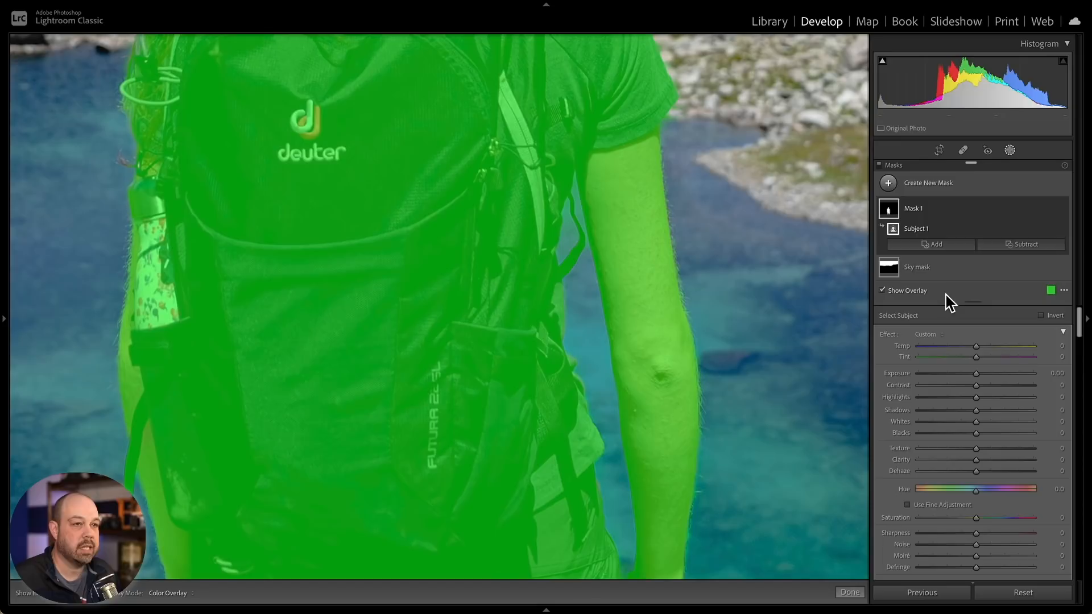
{"action": "left_click", "coordinate": [1025, 247]}
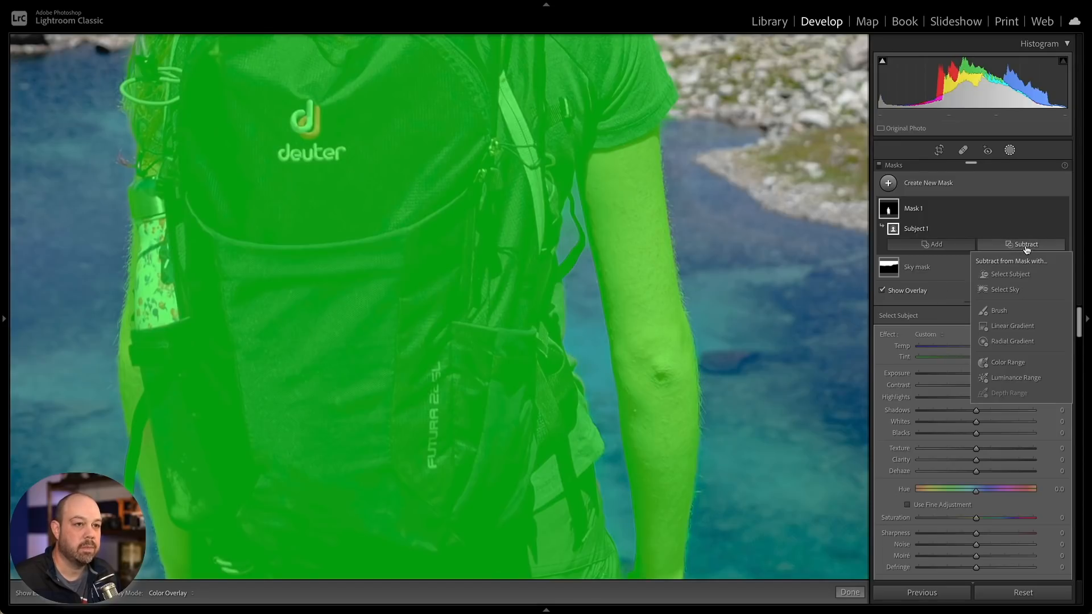
{"action": "left_click", "coordinate": [1016, 310]}
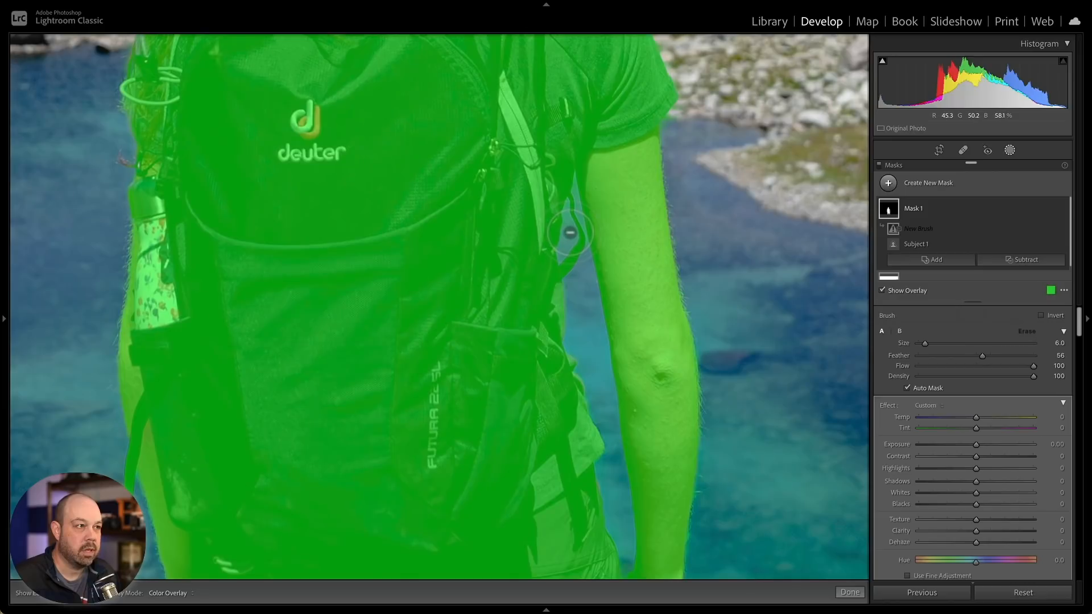
{"action": "left_click_drag", "start_coordinate": [570, 233], "coordinate": [576, 189]}
{"action": "left_click", "coordinate": [575, 190]}
{"action": "left_click", "coordinate": [575, 189]}
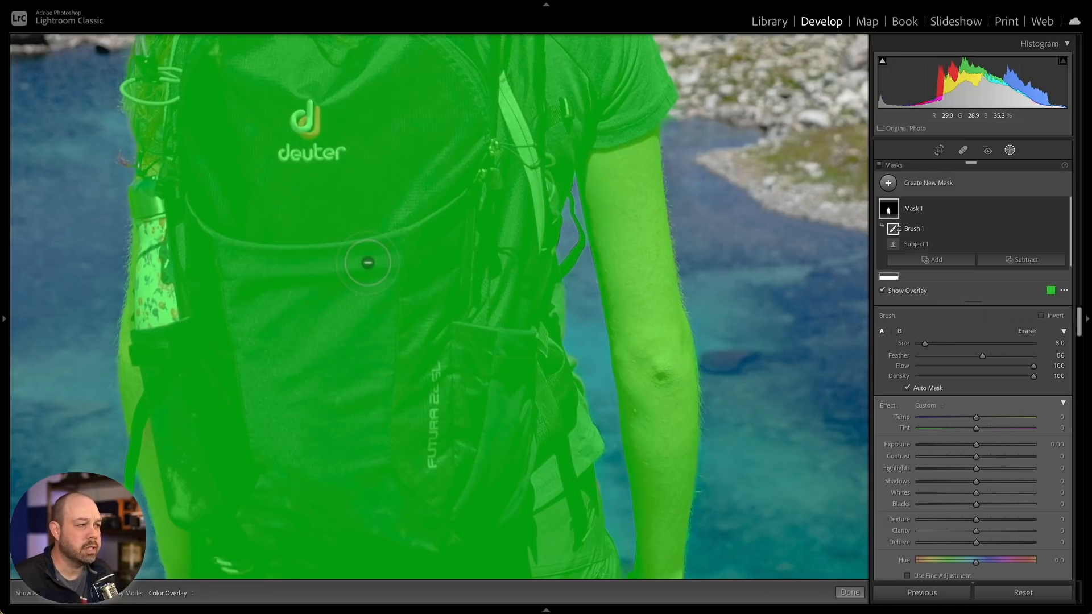
- Rename the subject mask to "Person mask"
{"action": "left_click", "coordinate": [1010, 151]}
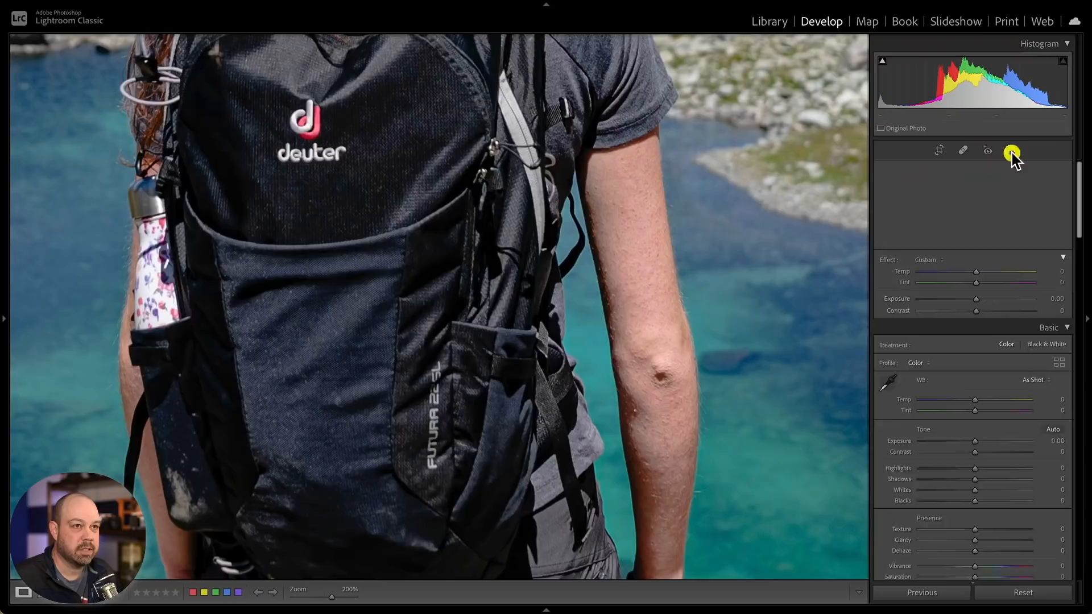
{"action": "left_click", "coordinate": [528, 266]}
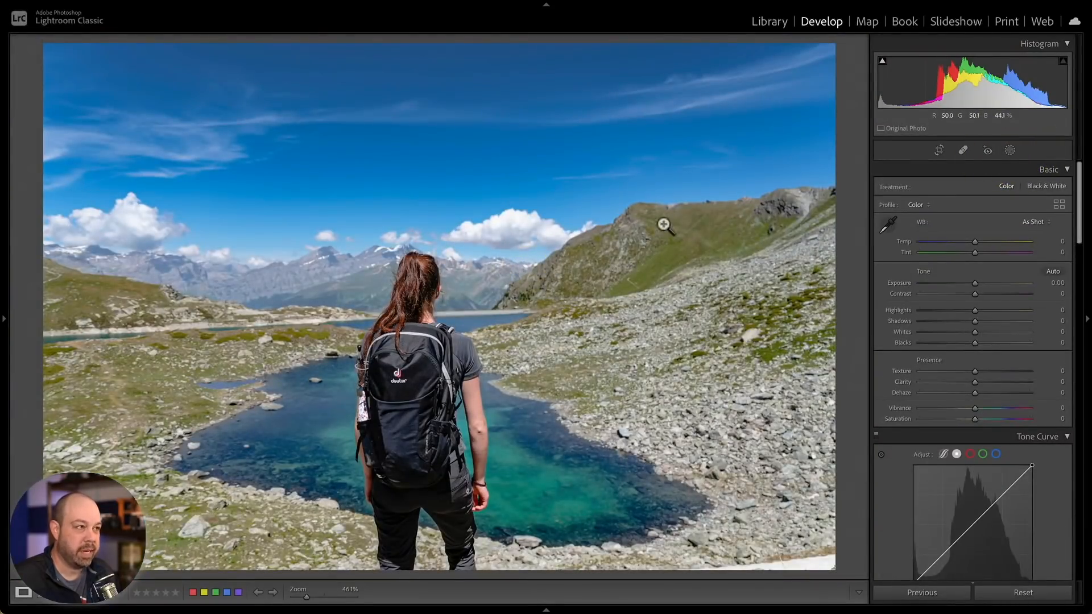
{"action": "left_click", "coordinate": [1009, 150]}
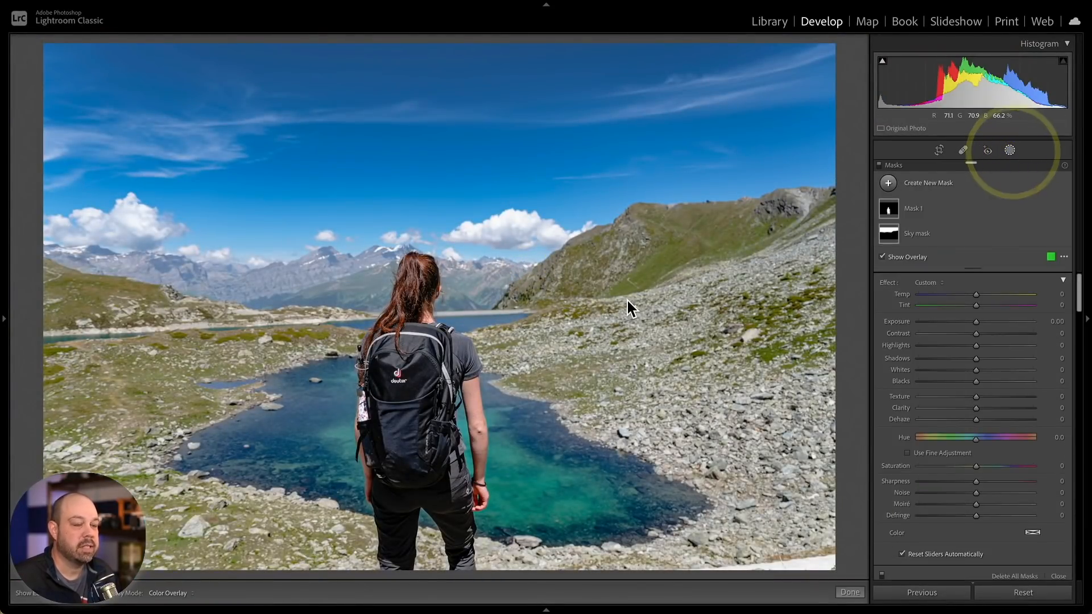
{"action": "left_click", "coordinate": [1051, 208]}
{"action": "left_click", "coordinate": [1039, 213]}
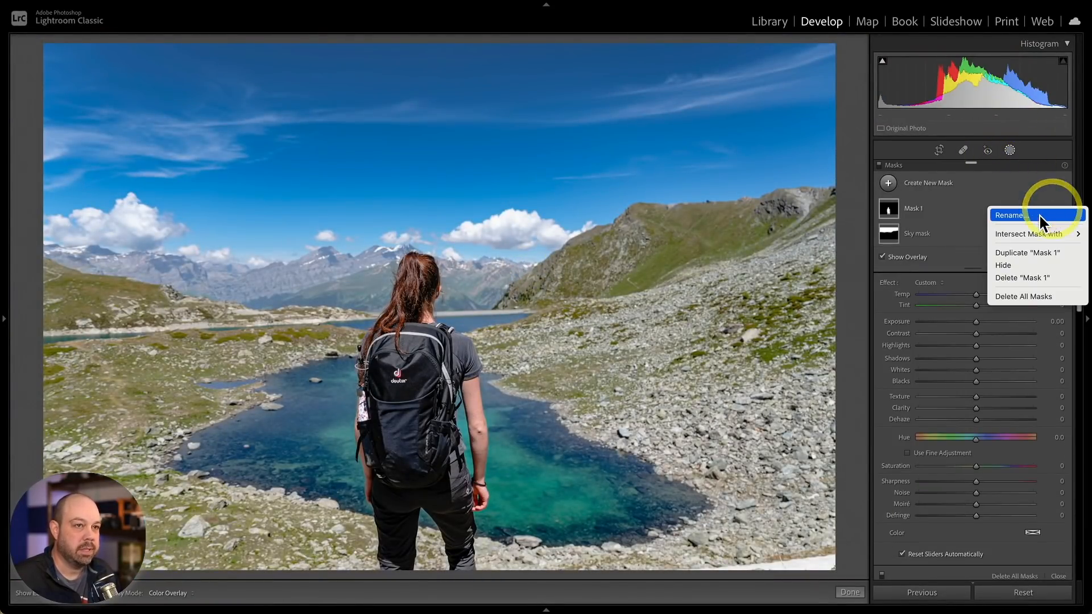
{"action": "type", "text": "Person mask"}
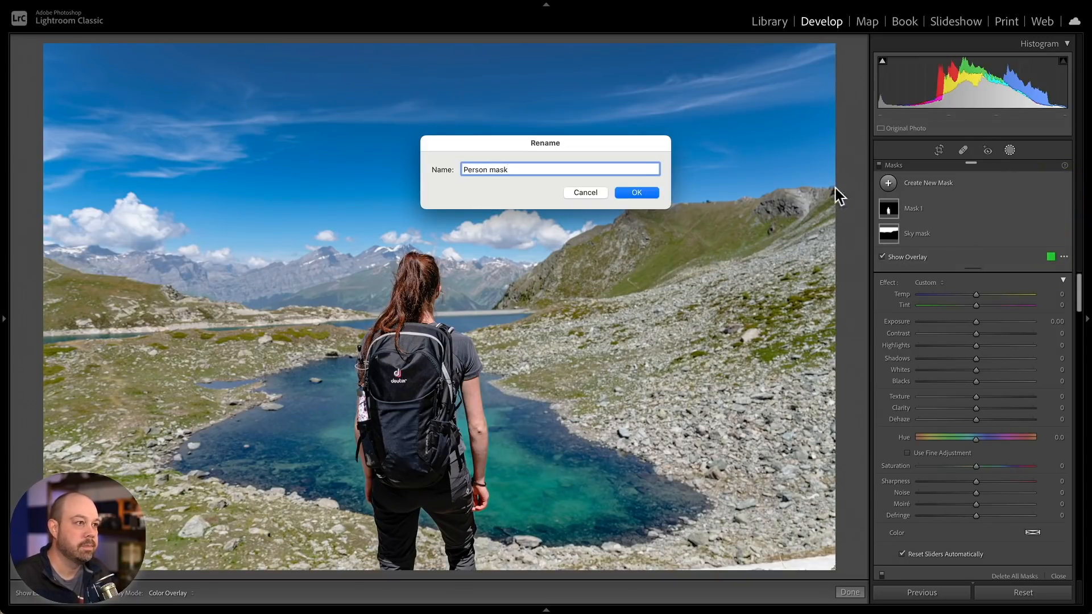
{"action": "left_click", "coordinate": [631, 191]}
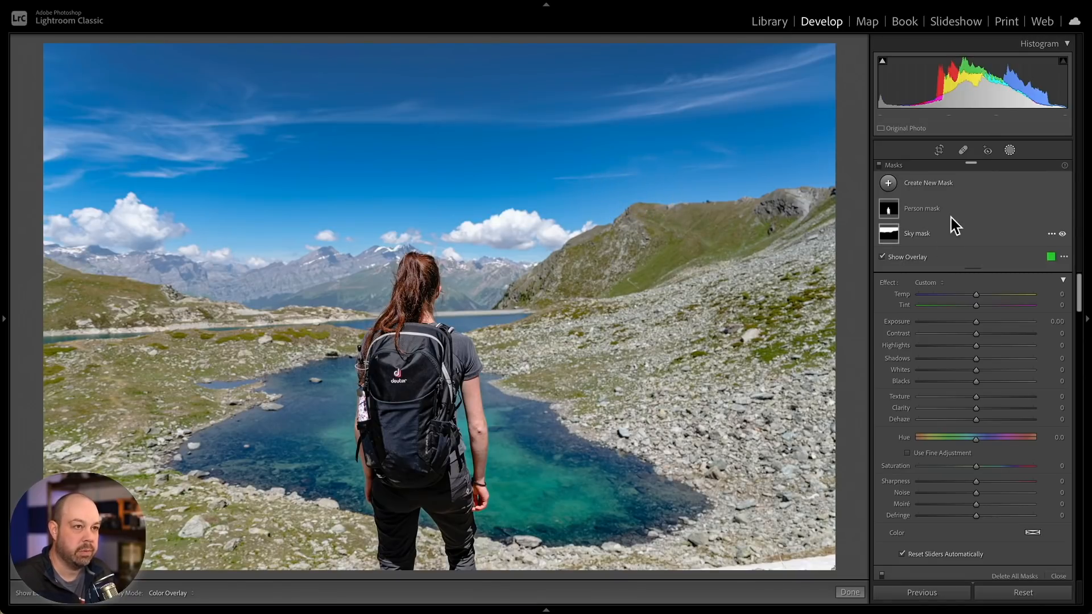
- Float the Masks panel over the photo and dock it back into the sidebar
{"action": "left_click", "coordinate": [946, 213]}
{"action": "left_click", "coordinate": [943, 208]}
{"action": "left_click", "coordinate": [961, 207]}
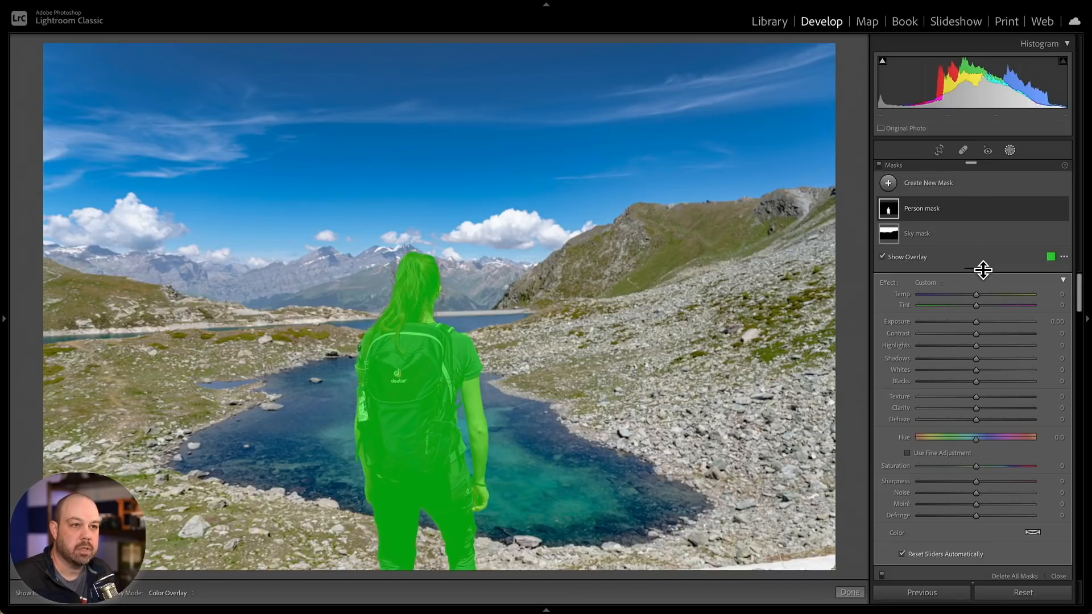
{"action": "left_click_drag", "start_coordinate": [973, 275], "coordinate": [936, 339]}
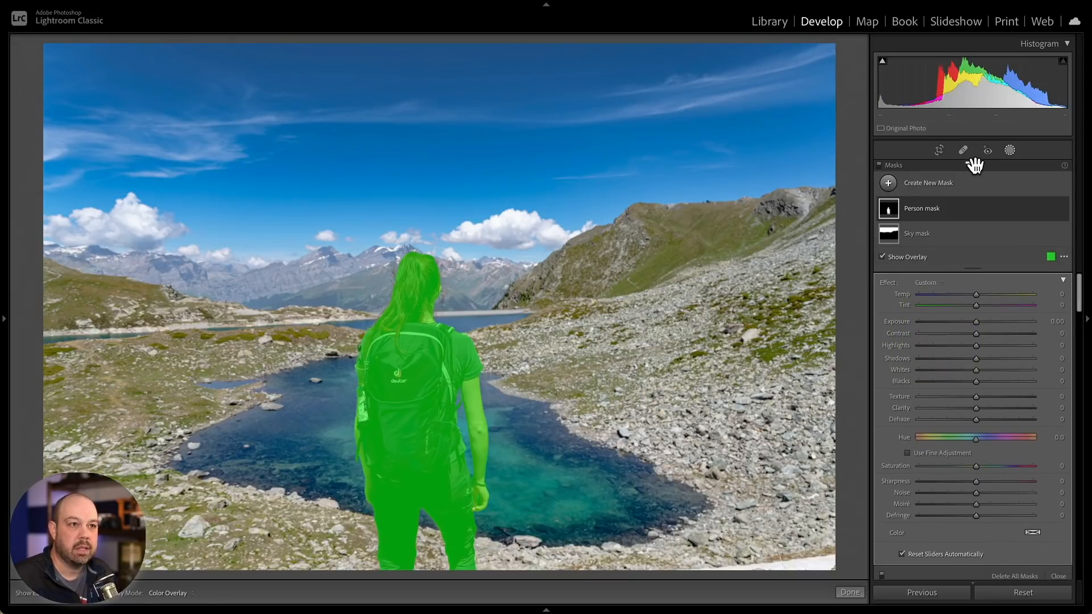
{"action": "left_click_drag", "start_coordinate": [972, 162], "coordinate": [709, 177]}
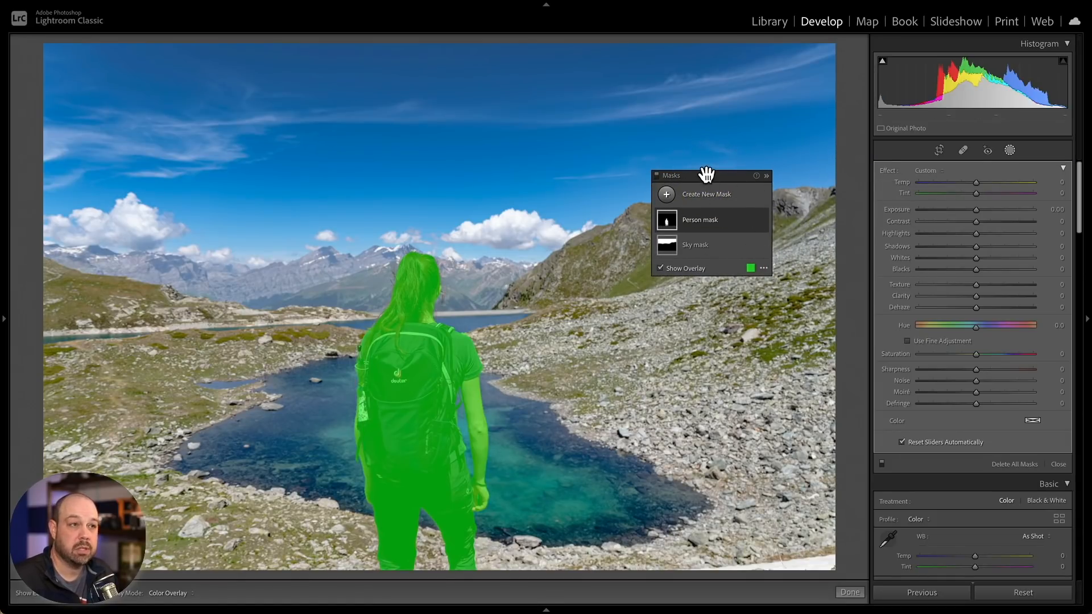
{"action": "left_click_drag", "start_coordinate": [706, 174], "coordinate": [896, 164]}
{"action": "left_click_drag", "start_coordinate": [974, 289], "coordinate": [973, 287]}
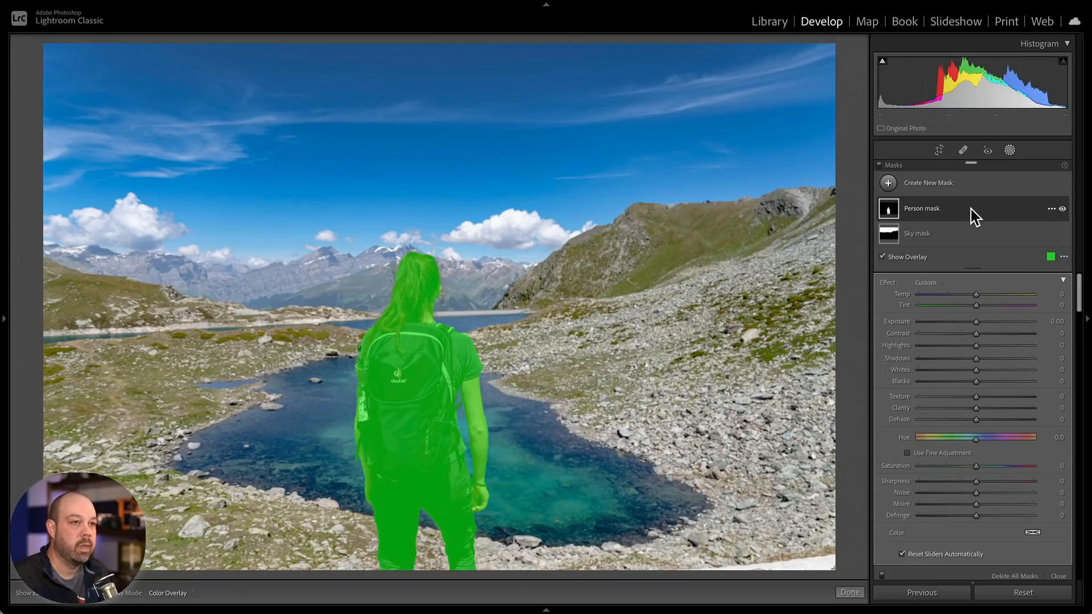
{"action": "left_click", "coordinate": [970, 209]}
{"action": "left_click_drag", "start_coordinate": [973, 266], "coordinate": [963, 357]}
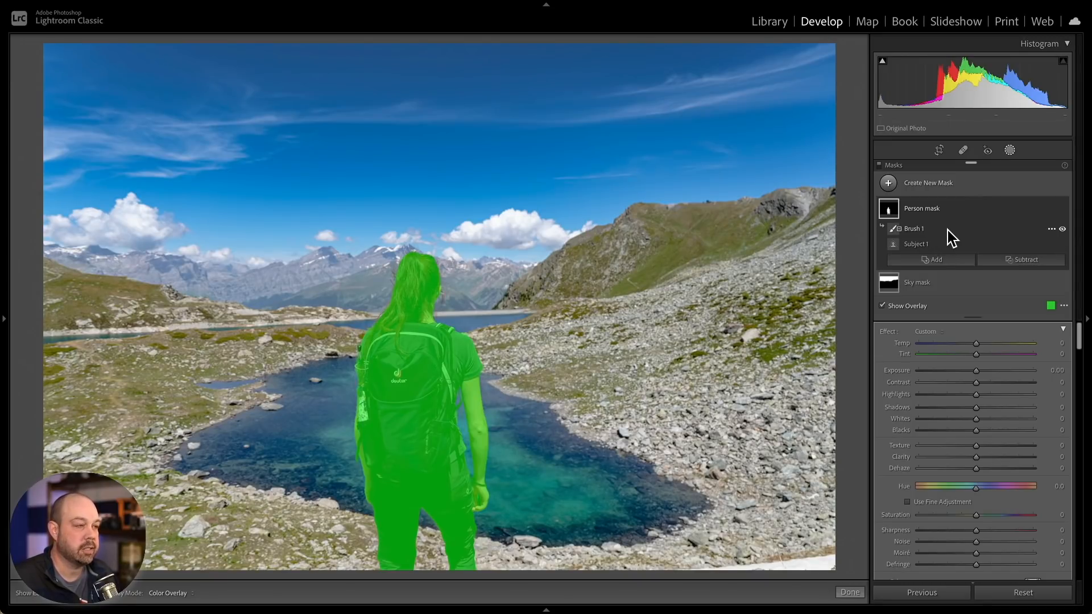
- Hide the overlay and adjust the Person mask to Temp 4, Exposure 0.16, Contrast 31, Shadows -21 and Clarity 10
{"action": "left_click", "coordinate": [897, 308]}
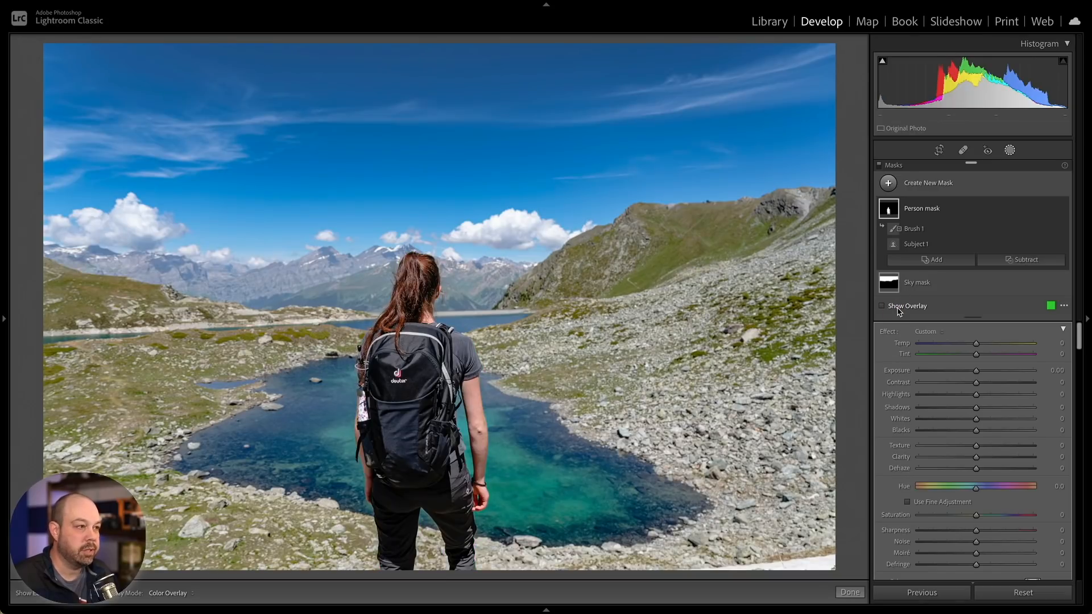
{"action": "scroll", "coordinate": [905, 386], "scroll_direction": "down", "scroll_amount": 2}
{"action": "scroll", "coordinate": [905, 387], "scroll_direction": "up", "scroll_amount": 2}
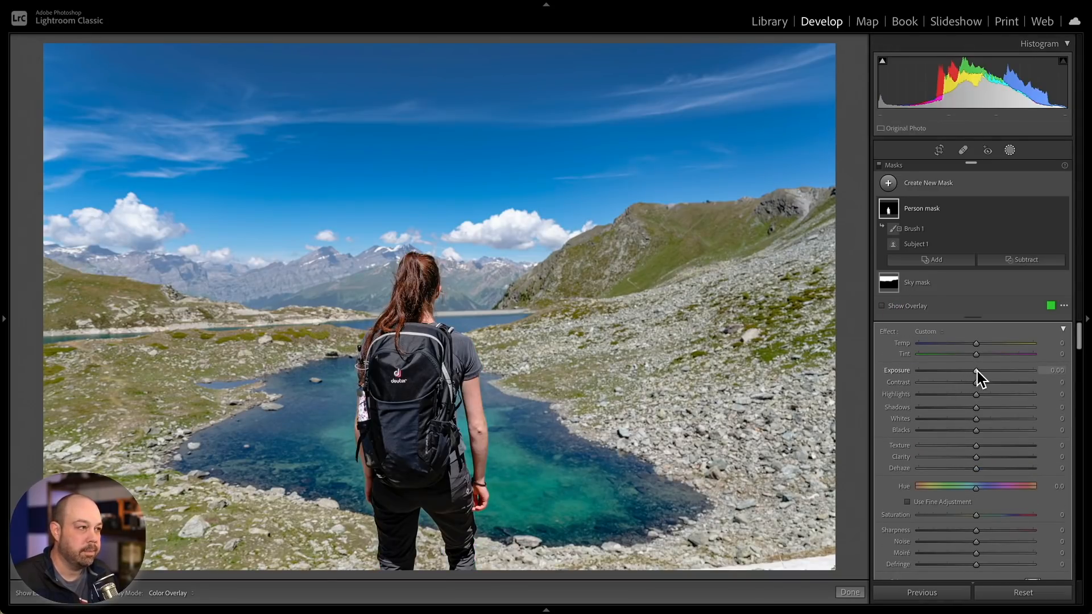
{"action": "left_click_drag", "start_coordinate": [977, 371], "coordinate": [995, 384]}
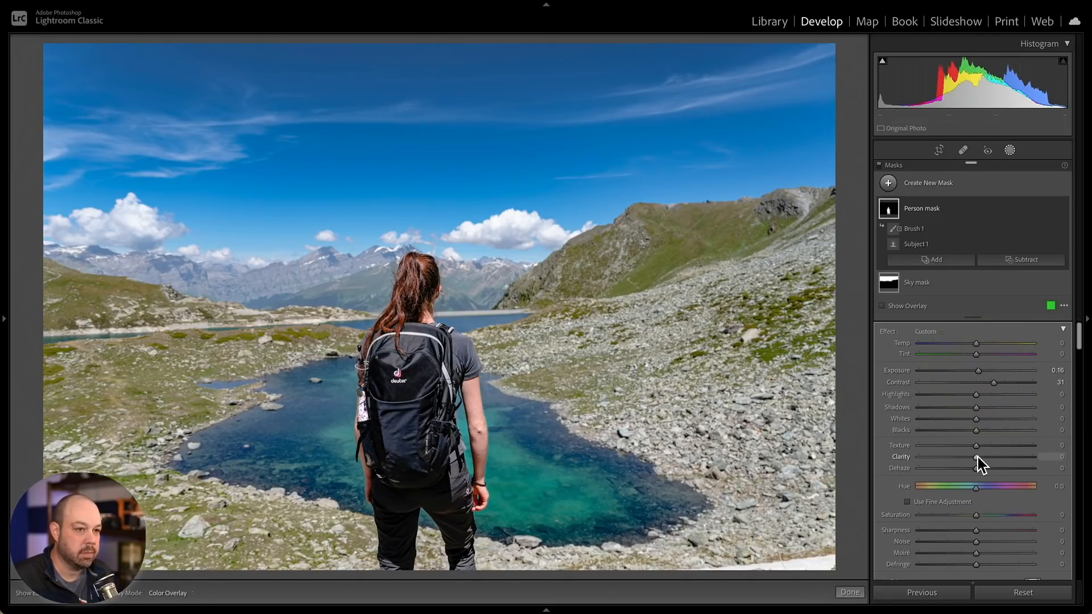
{"action": "left_click_drag", "start_coordinate": [982, 458], "coordinate": [983, 458]}
{"action": "left_click_drag", "start_coordinate": [977, 344], "coordinate": [978, 343]}
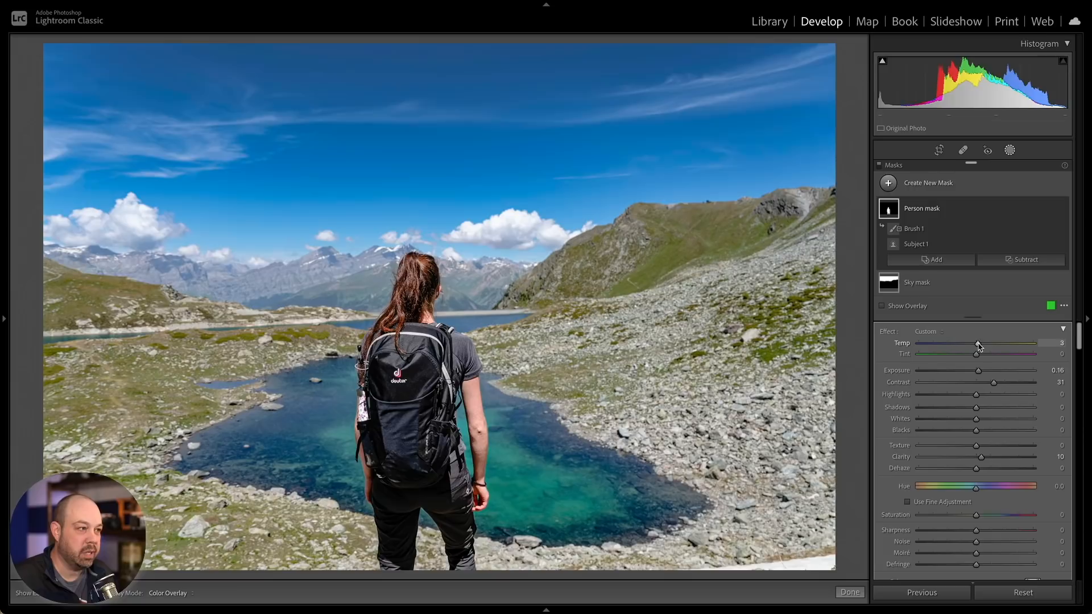
{"action": "left_click_drag", "start_coordinate": [974, 407], "coordinate": [962, 406]}
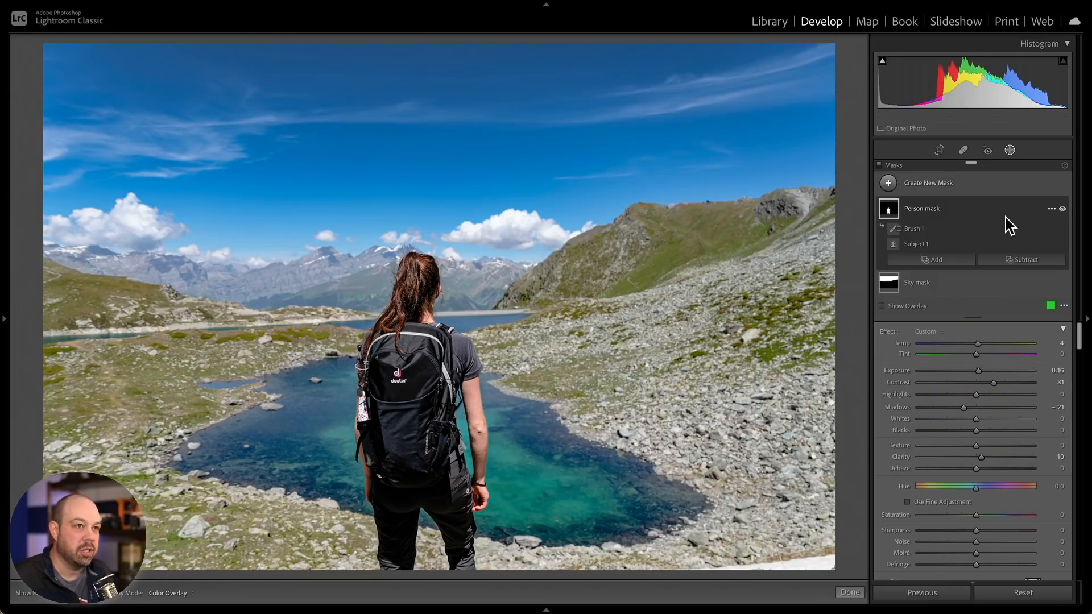
- Toggle the Person mask's visibility off and on to compare the adjustment
{"action": "left_click", "coordinate": [1062, 209]}
{"action": "left_click", "coordinate": [1062, 208]}
{"action": "left_click", "coordinate": [1062, 209]}
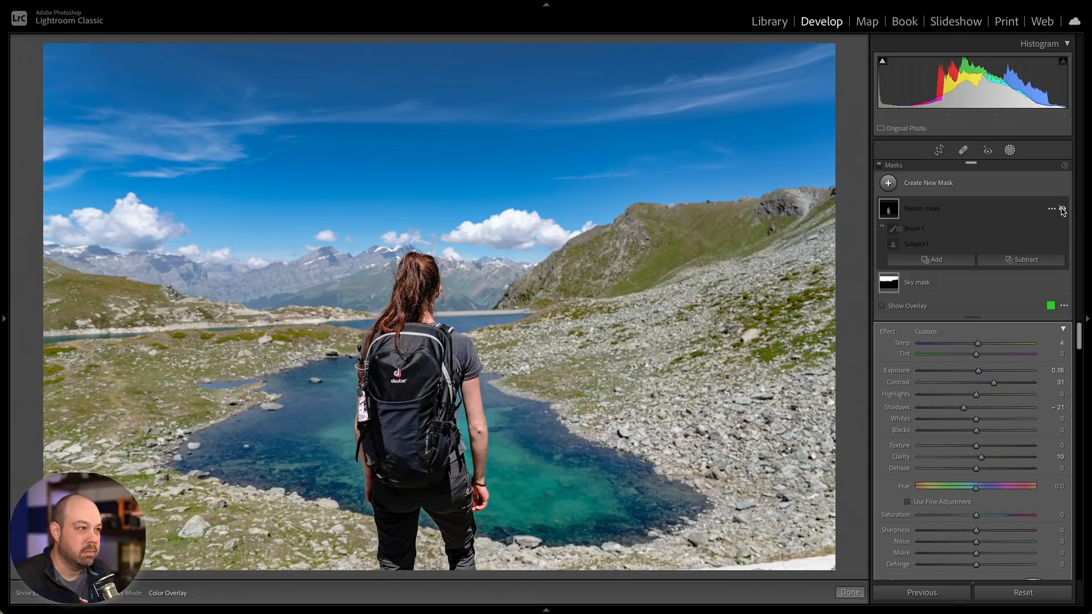
{"action": "left_click", "coordinate": [1061, 209]}
{"action": "left_click", "coordinate": [1061, 208]}
{"action": "left_click", "coordinate": [1062, 209]}
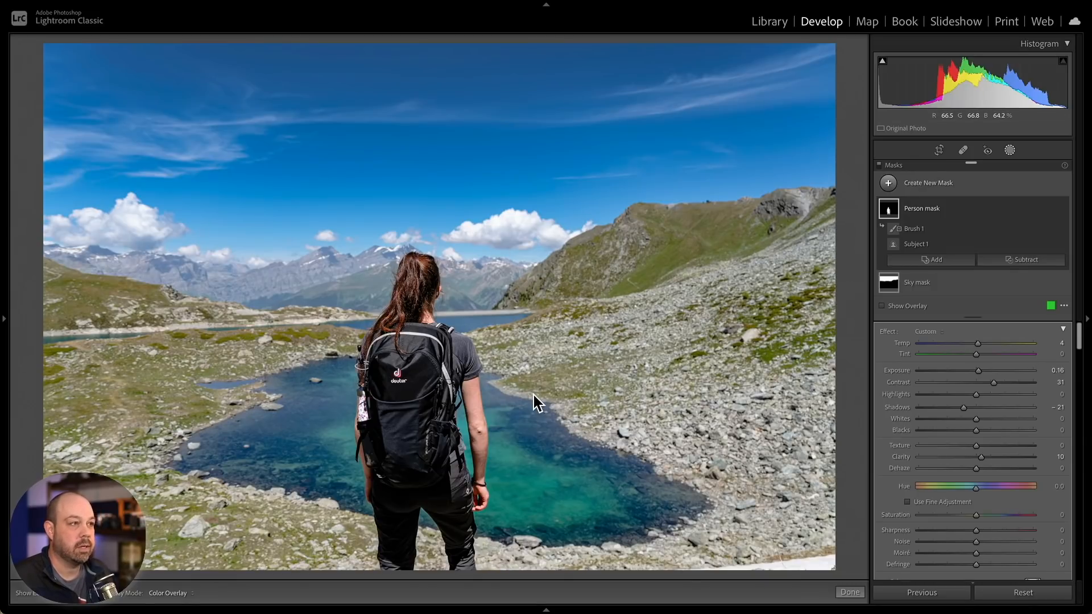
- Create a Linear Gradient mask dragged upward from the hiker's back toward the sky
{"action": "left_click", "coordinate": [933, 184]}
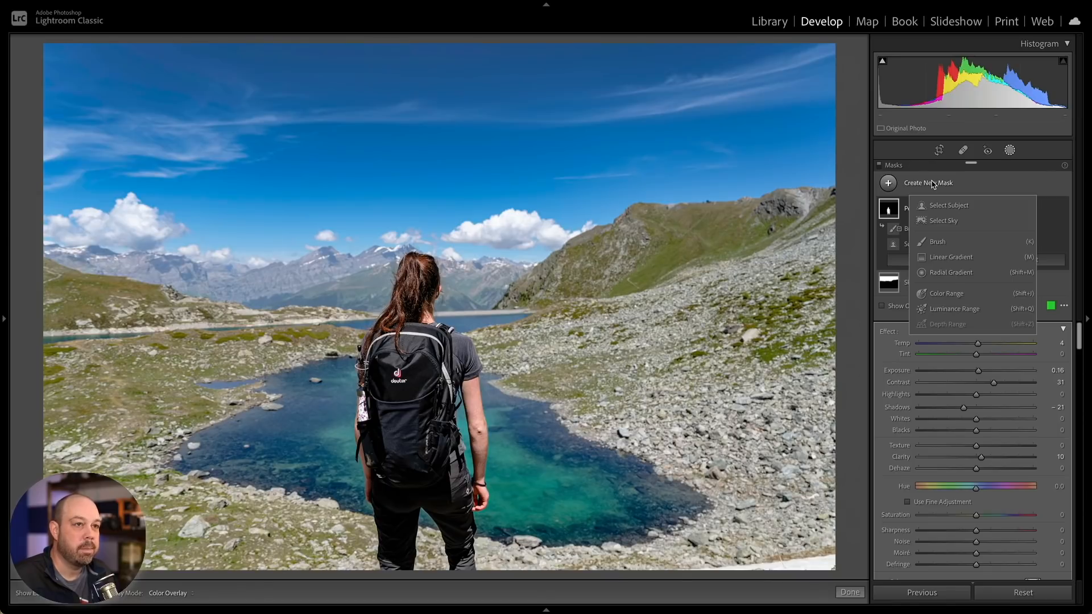
{"action": "left_click", "coordinate": [967, 258]}
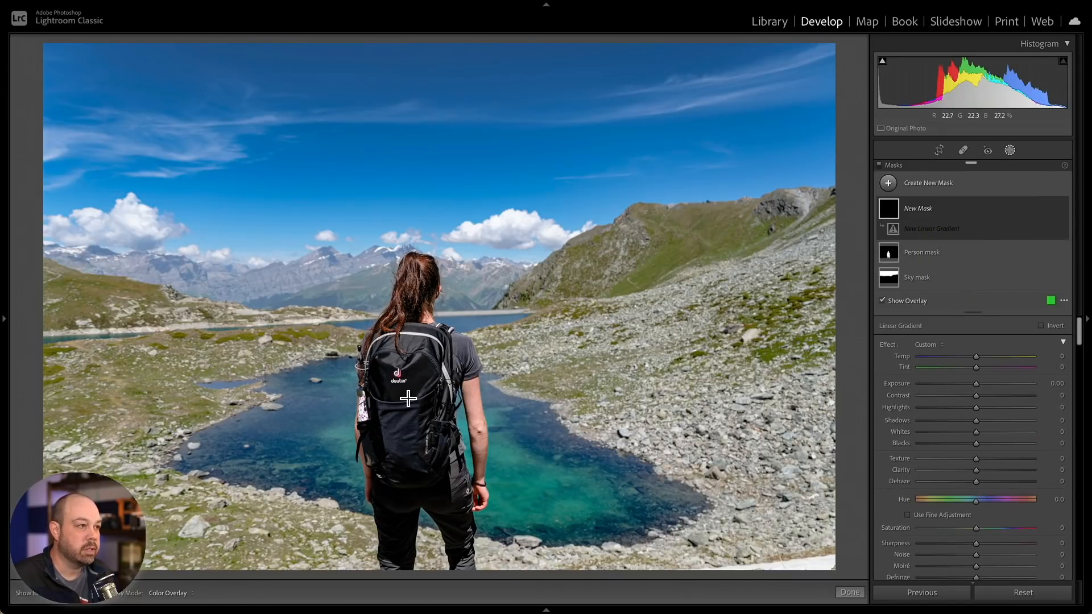
{"action": "mouse_move", "coordinate": [426, 340]}
{"action": "left_mouse_down"}
{"action": "mouse_move", "coordinate": [422, 133]}
{"action": "mouse_move", "coordinate": [424, 143]}
{"action": "left_mouse_up"}
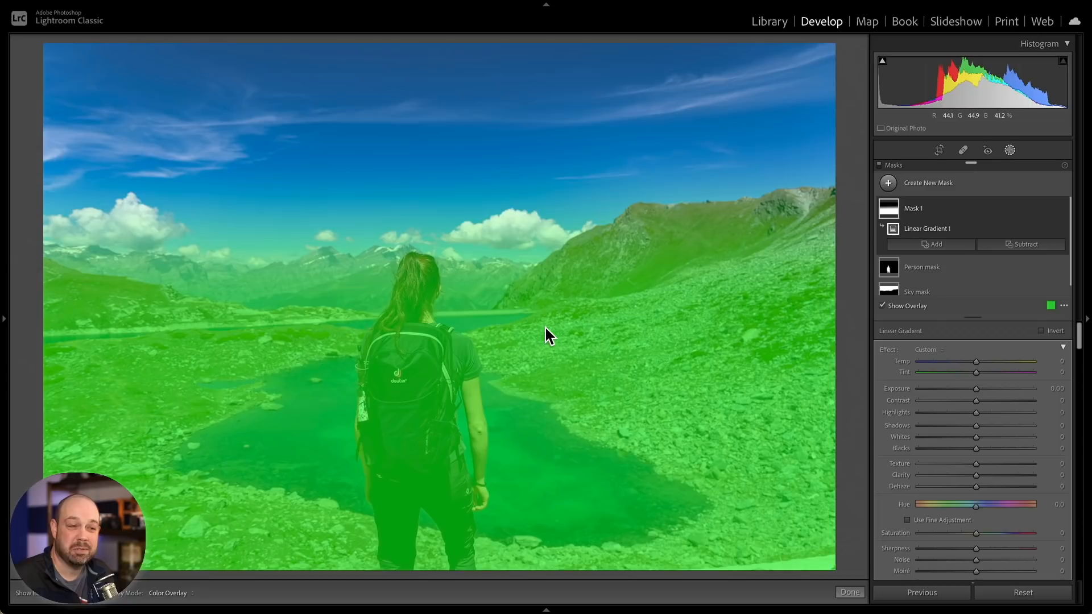
- Subtract Select Subject and Select Sky from the gradient mask
{"action": "left_click", "coordinate": [1040, 245]}
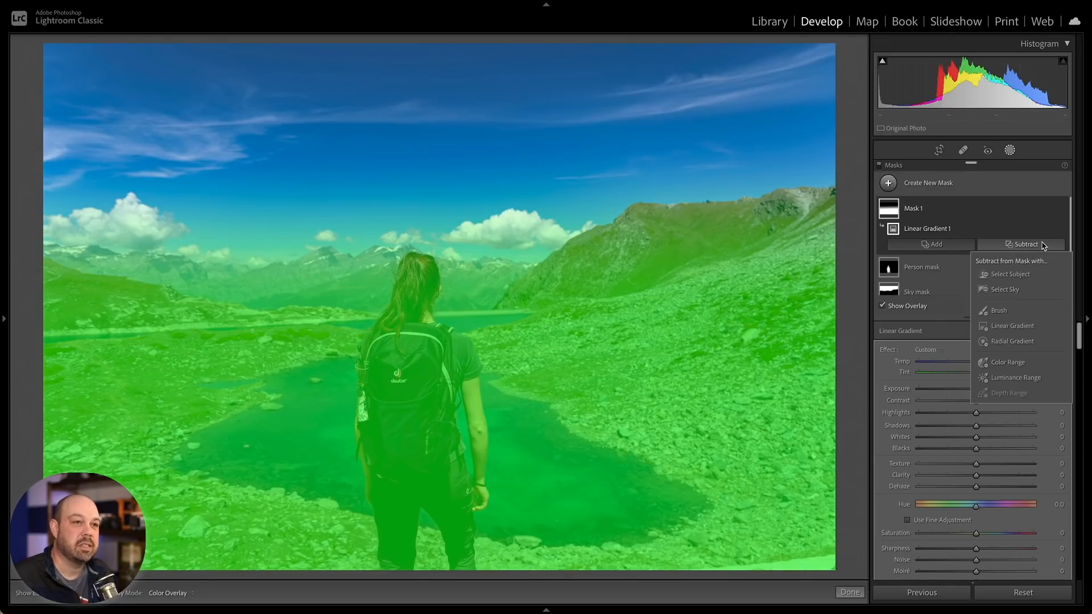
{"action": "left_click", "coordinate": [1021, 276]}
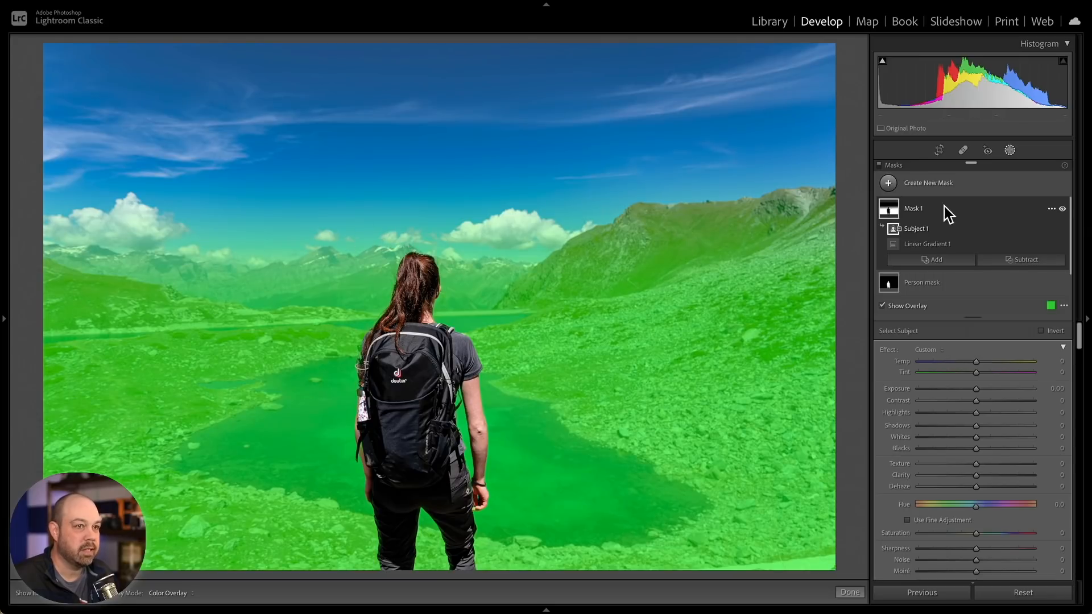
{"action": "left_click", "coordinate": [1016, 263]}
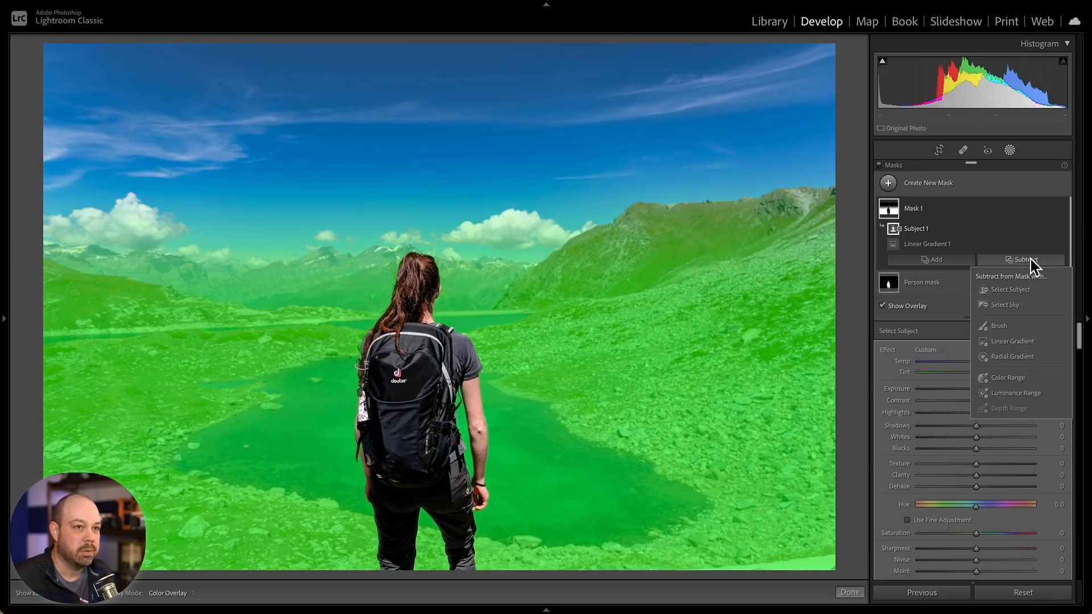
{"action": "left_click", "coordinate": [1002, 309]}
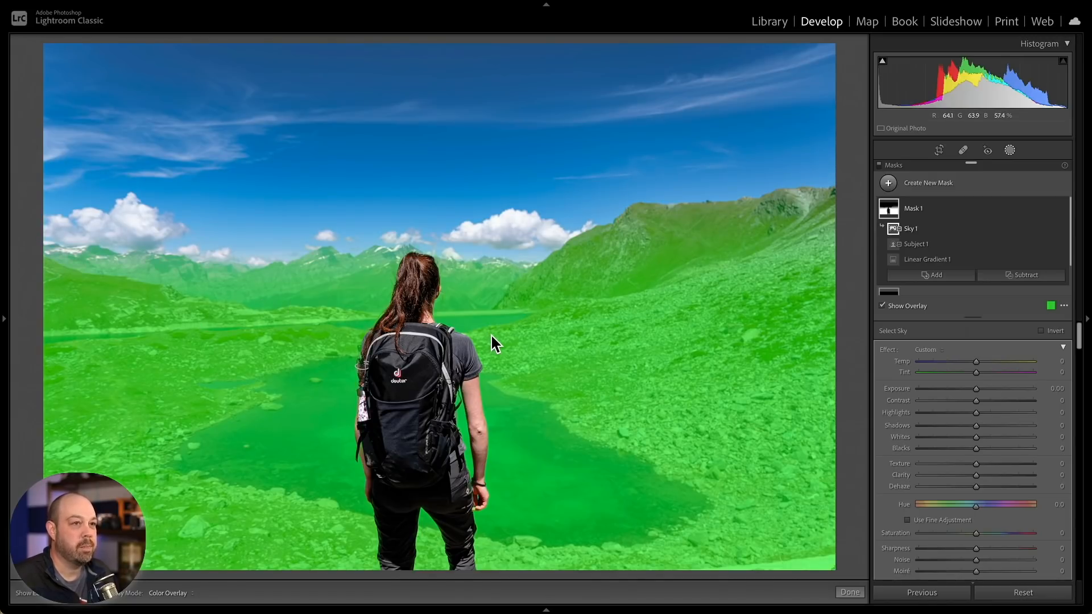
- Rename the gradient mask to Background mask
{"action": "left_click", "coordinate": [1051, 209]}
{"action": "left_click", "coordinate": [1047, 216]}
{"action": "type", "text": "B"}
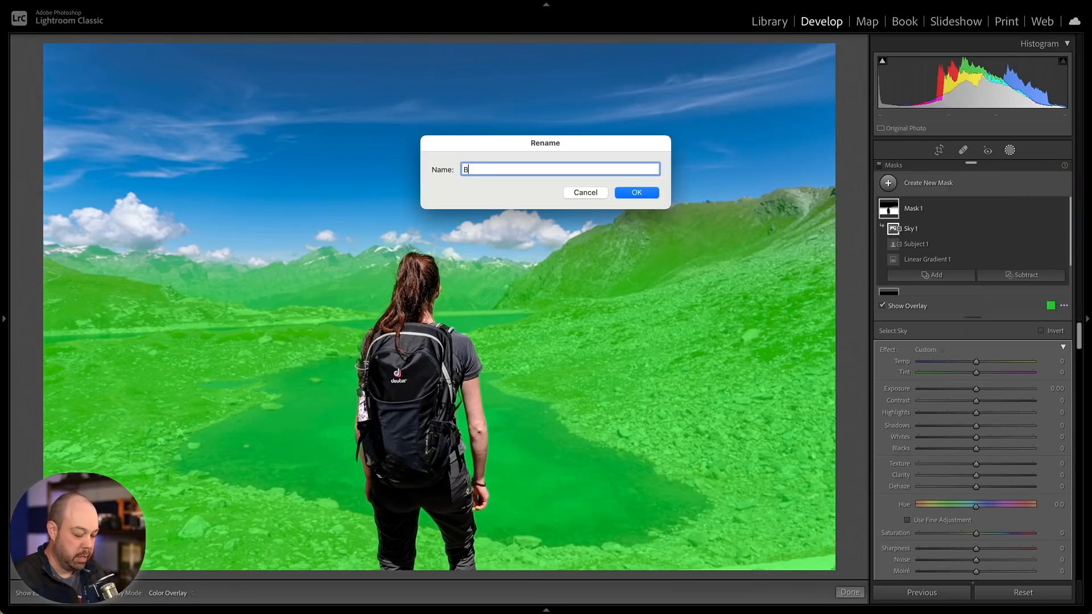
{"action": "type", "text": "ackground mask"}
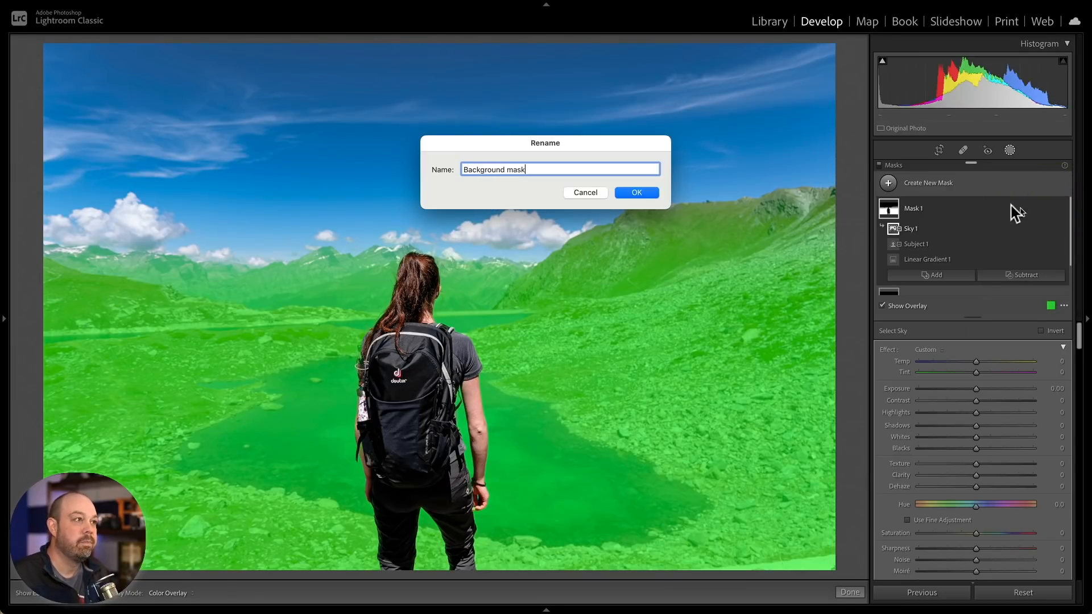
{"action": "left_click", "coordinate": [628, 193]}
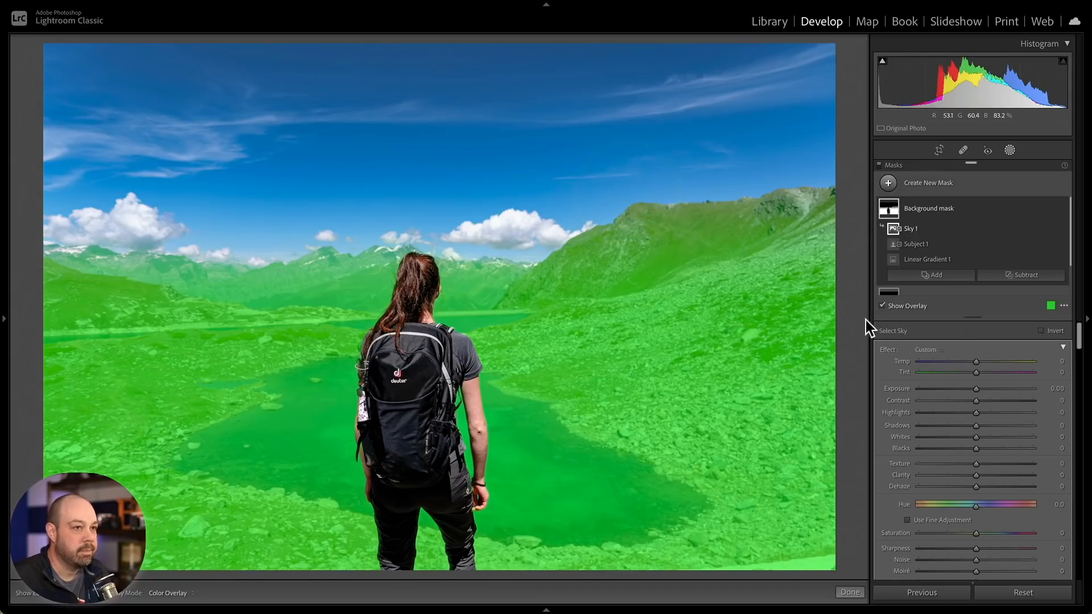
- Hide the mask overlay and set the Background mask's Exposure to -0.48
{"action": "left_click", "coordinate": [903, 311]}
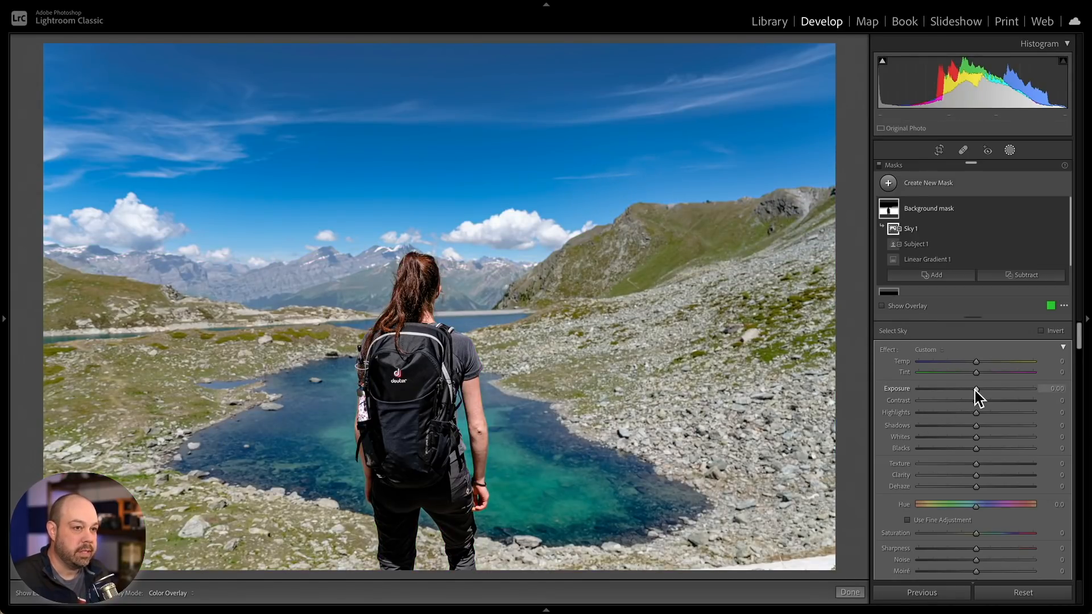
{"action": "left_click_drag", "start_coordinate": [976, 391], "coordinate": [969, 391]}
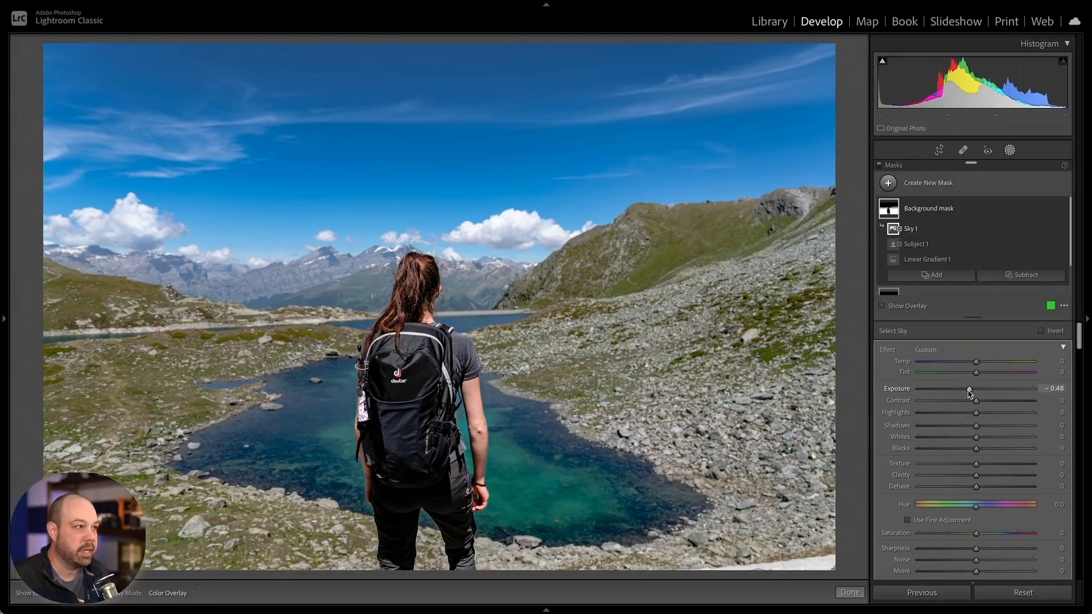
{"action": "scroll", "coordinate": [968, 391], "scroll_direction": "down", "scroll_amount": 1}
{"action": "scroll", "coordinate": [969, 393], "scroll_direction": "down", "scroll_amount": 1}
{"action": "scroll", "coordinate": [970, 391], "scroll_direction": "up", "scroll_amount": 1}
{"action": "left_click_drag", "start_coordinate": [976, 356], "coordinate": [981, 354]}
- Set the Background mask's Hue to 20.0, Saturation 14, Sharpness 19, Texture 15 and Clarity 13
{"action": "scroll", "coordinate": [981, 354], "scroll_direction": "down", "scroll_amount": 3}
{"action": "scroll", "coordinate": [983, 359], "scroll_direction": "down", "scroll_amount": 1}
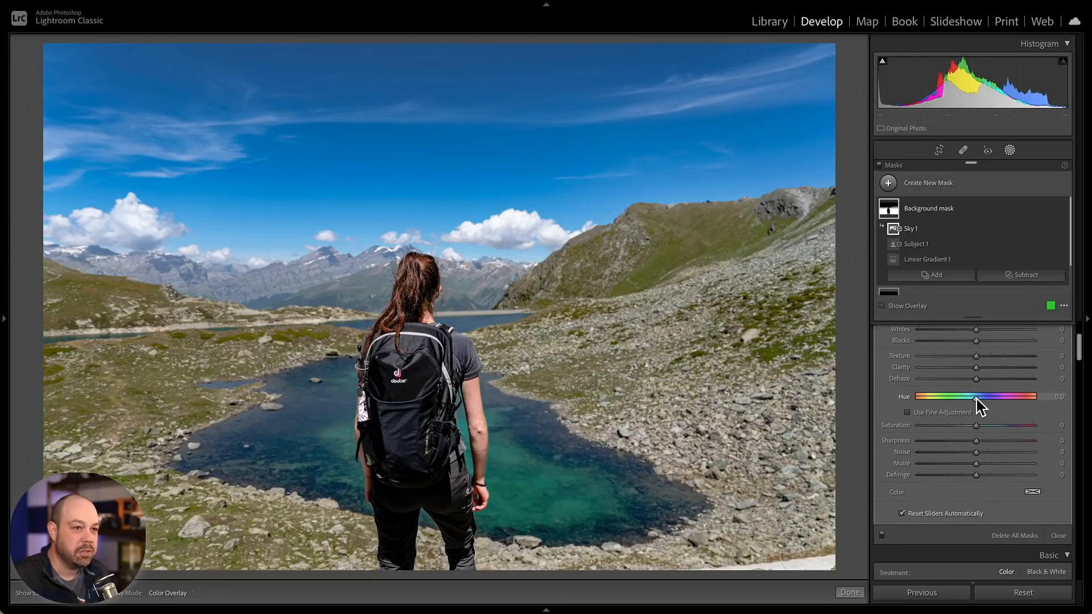
{"action": "left_click_drag", "start_coordinate": [978, 405], "coordinate": [983, 439]}
{"action": "left_click", "coordinate": [981, 424]}
{"action": "left_click", "coordinate": [986, 440]}
{"action": "scroll", "coordinate": [977, 441], "scroll_direction": "up", "scroll_amount": 3}
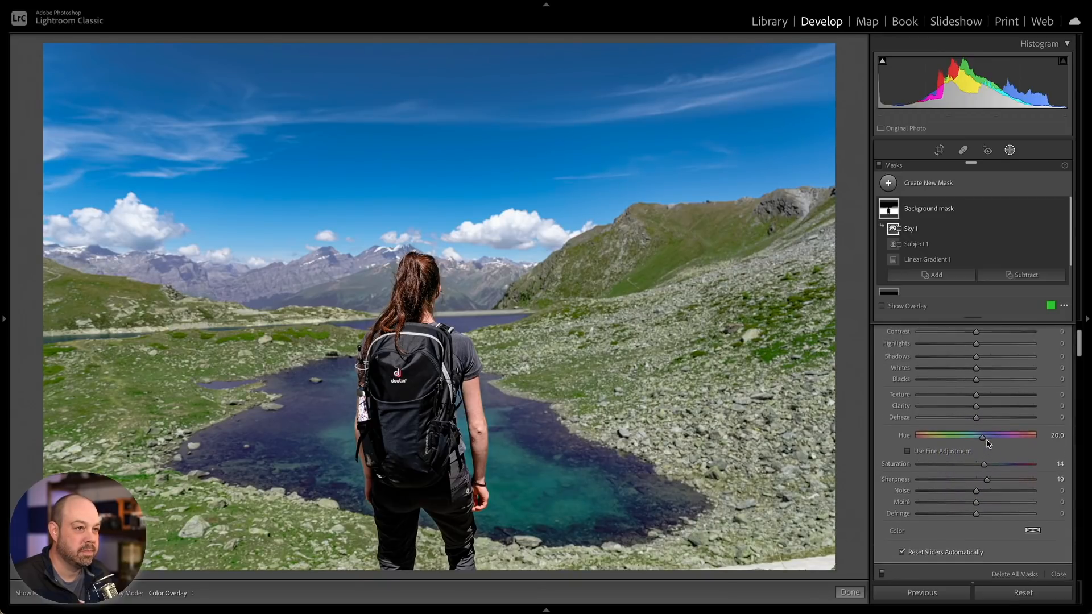
{"action": "left_click", "coordinate": [984, 430]}
{"action": "left_click", "coordinate": [978, 420]}
{"action": "left_click_drag", "start_coordinate": [979, 422], "coordinate": [984, 423]}
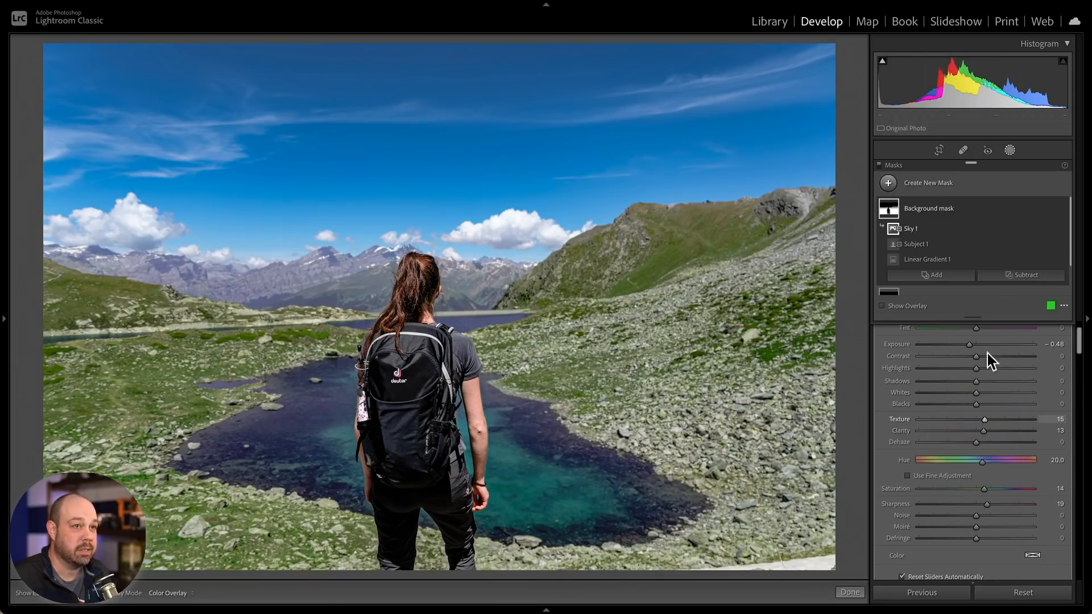
- Toggle the Background mask's visibility, then all masks, off and on to compare the adjustments
{"action": "left_click", "coordinate": [1062, 210]}
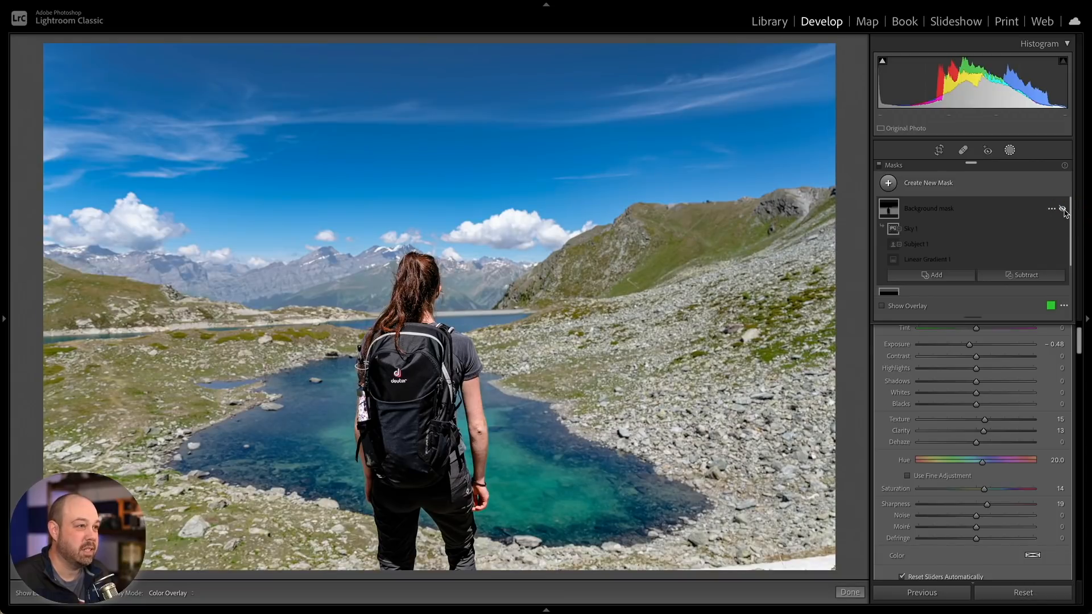
{"action": "left_click", "coordinate": [1062, 210]}
{"action": "left_click", "coordinate": [1062, 210]}
{"action": "left_click", "coordinate": [1062, 210]}
{"action": "left_click", "coordinate": [1062, 209]}
{"action": "left_click", "coordinate": [1063, 210]}
{"action": "left_click", "coordinate": [1062, 210]}
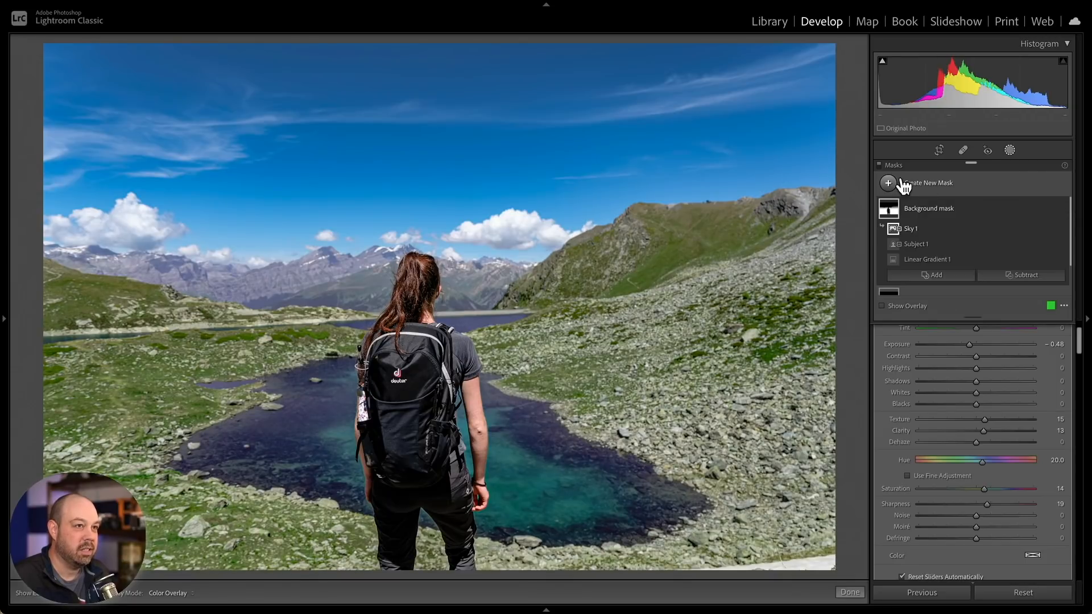
{"action": "left_click", "coordinate": [879, 166]}
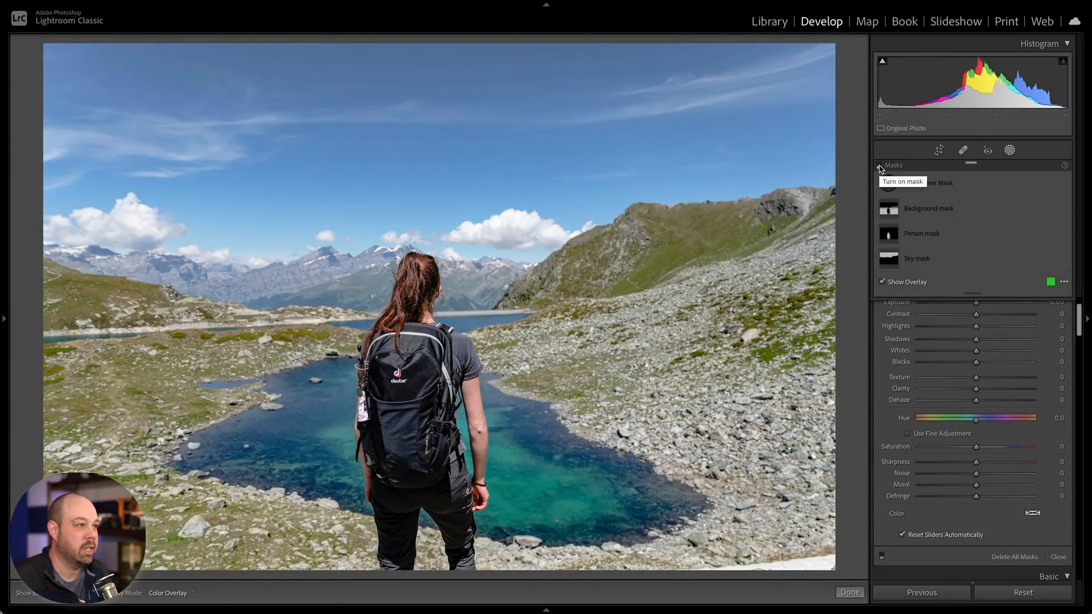
{"action": "left_click", "coordinate": [880, 167]}
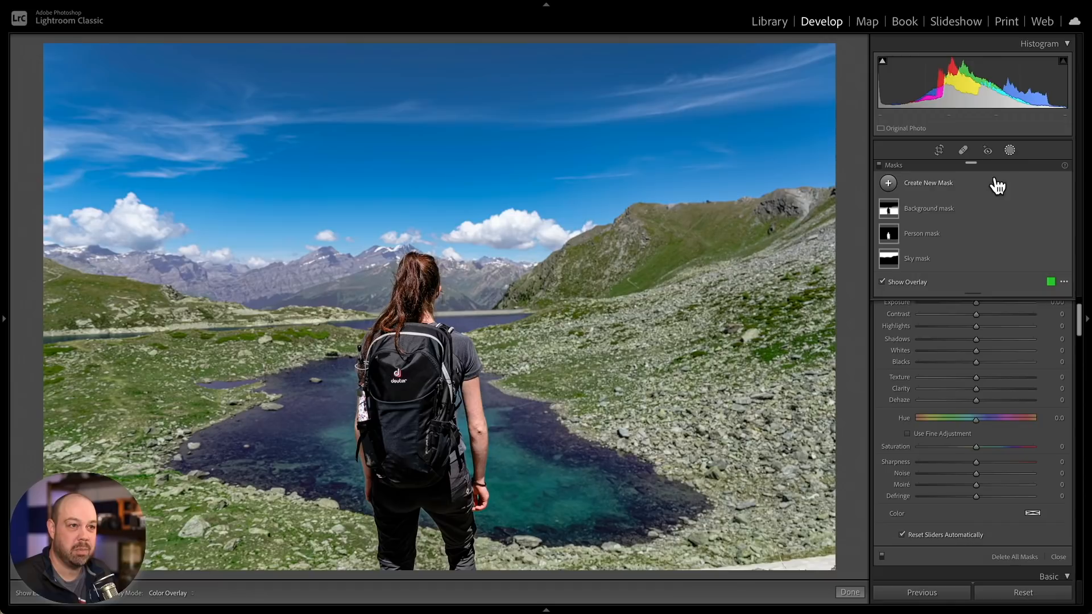
- Leave masking and add a post-crop vignette with Amount -13, Midpoint 35 and Feather 70
{"action": "left_click", "coordinate": [1009, 150]}
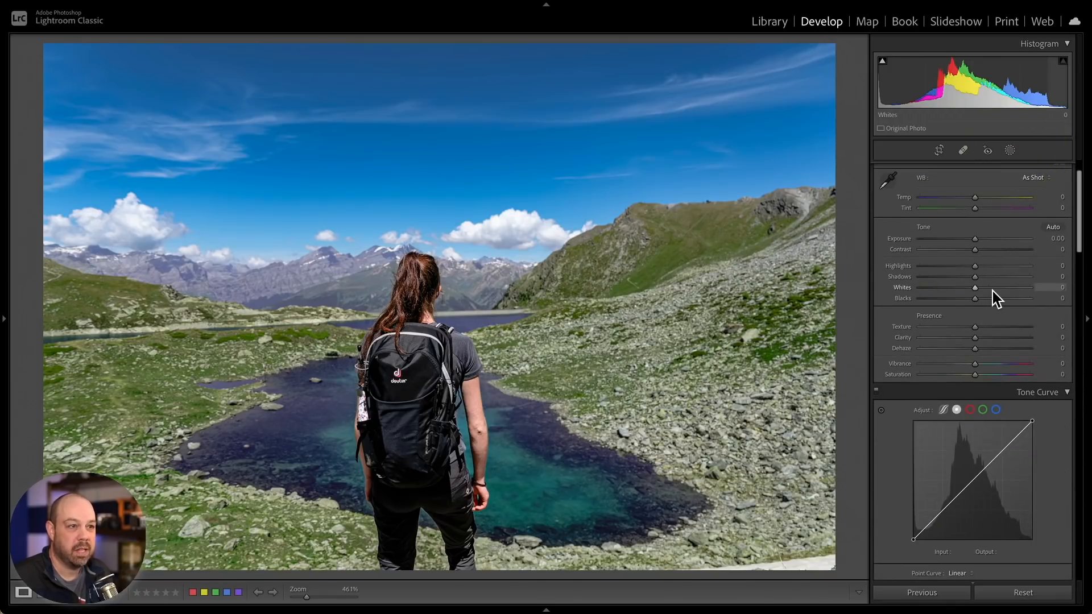
{"action": "scroll", "coordinate": [991, 291], "scroll_direction": "down", "scroll_amount": 5}
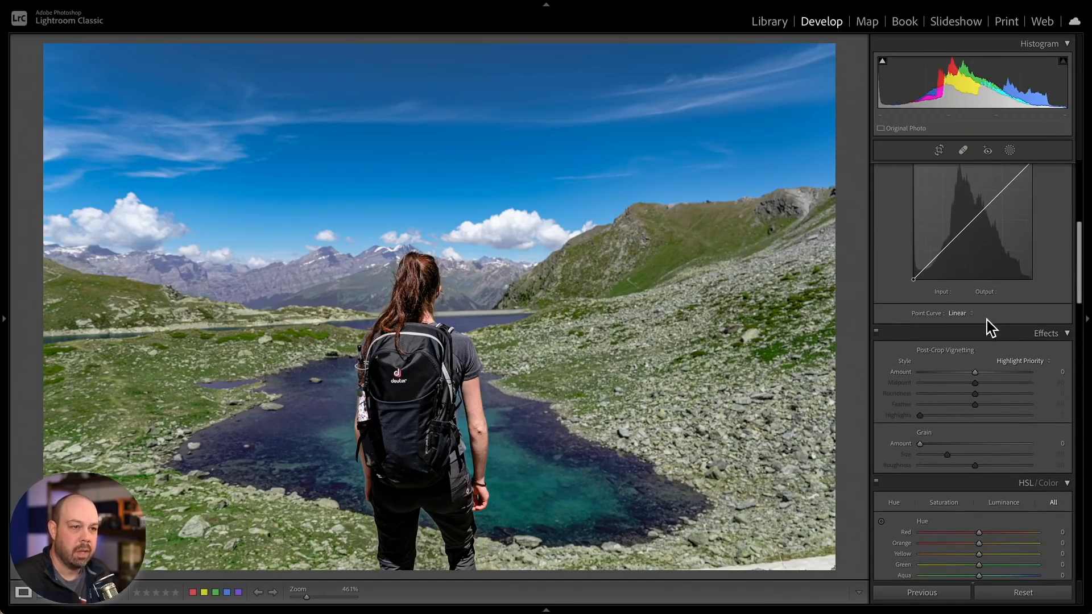
{"action": "left_click_drag", "start_coordinate": [974, 371], "coordinate": [956, 387]}
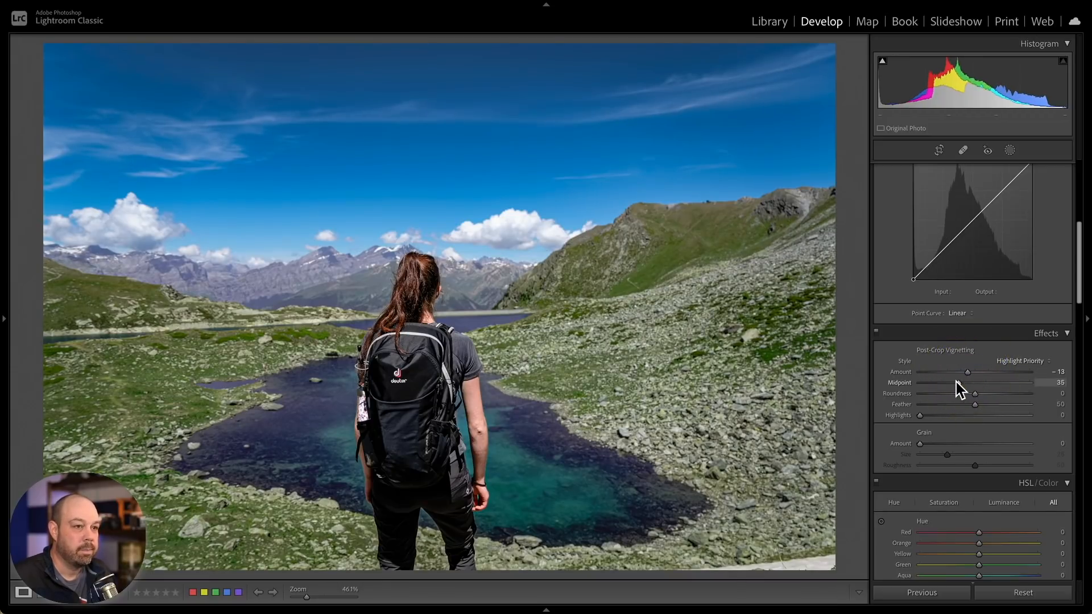
{"action": "left_click", "coordinate": [995, 405]}
- Add three points to the tone curve to form a gentle S-curve, then toggle the curve off and on
{"action": "scroll", "coordinate": [996, 398], "scroll_direction": "up", "scroll_amount": 1}
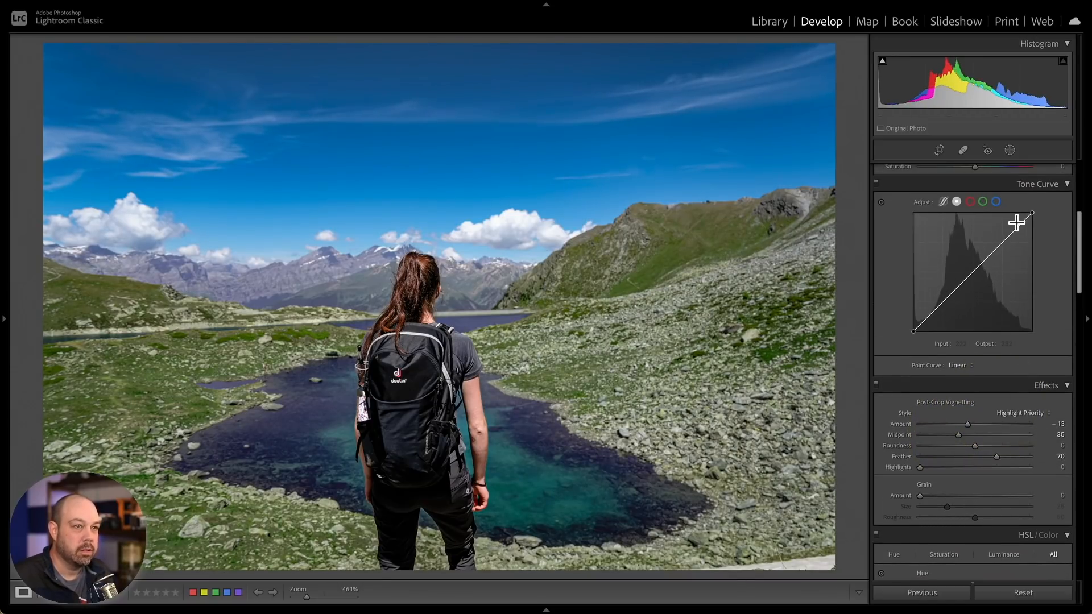
{"action": "left_click", "coordinate": [1002, 239]}
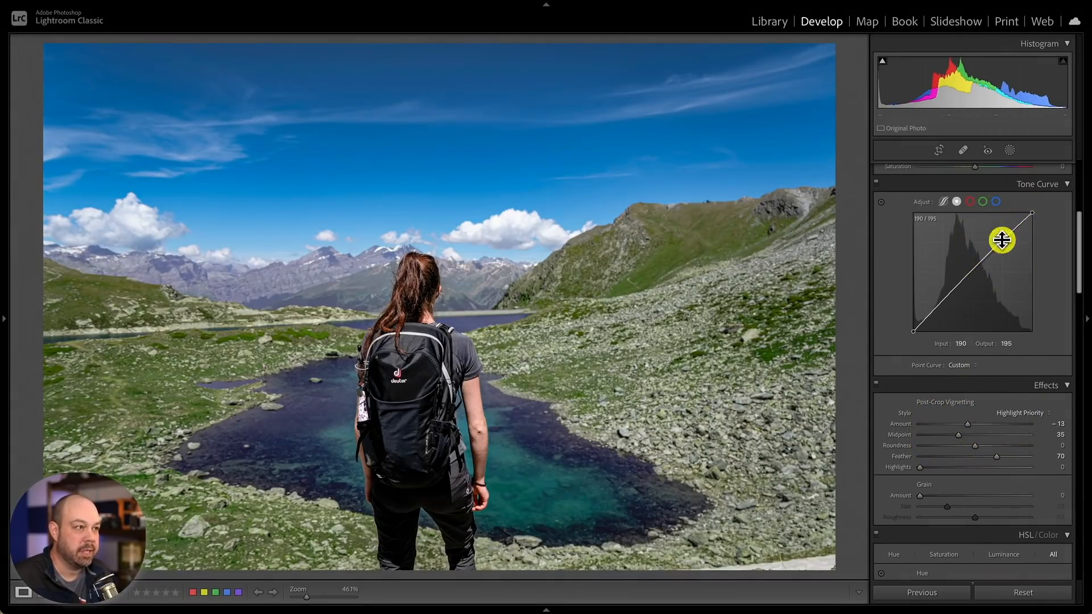
{"action": "left_click", "coordinate": [941, 304]}
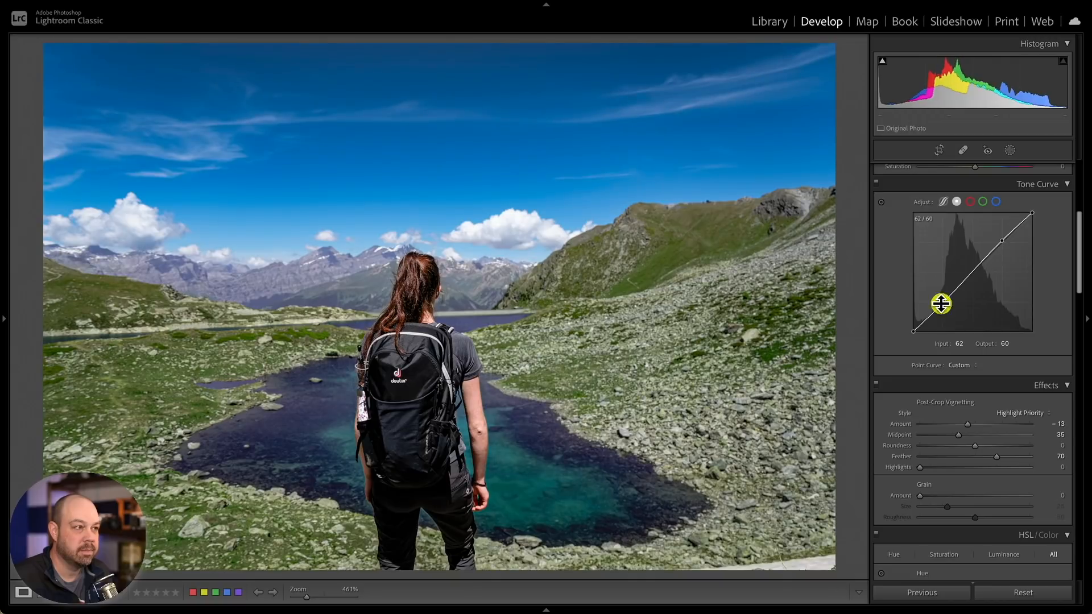
{"action": "left_click", "coordinate": [972, 269]}
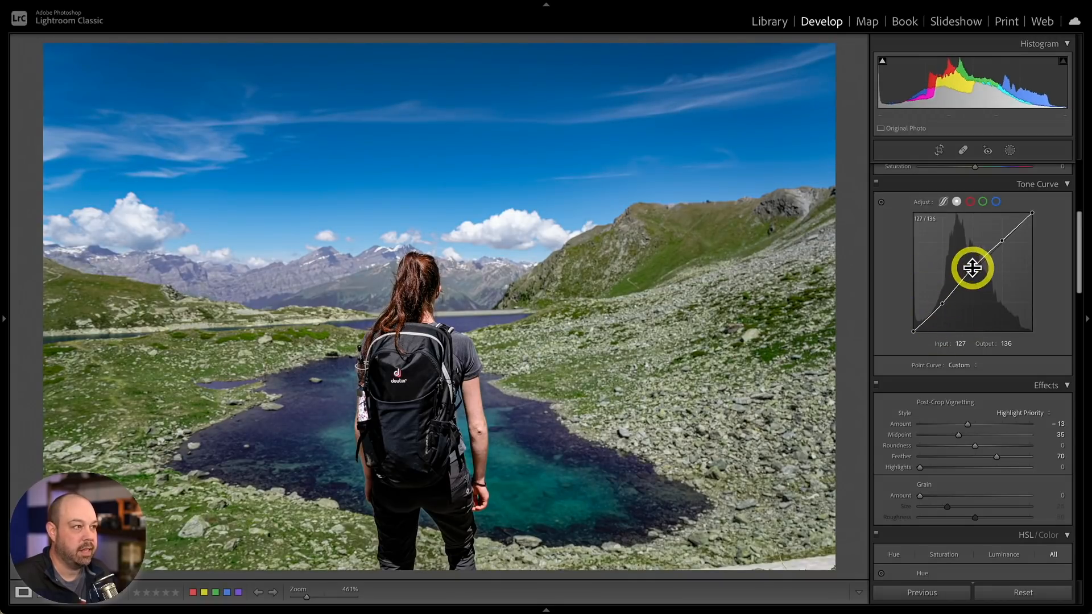
{"action": "left_click", "coordinate": [875, 182]}
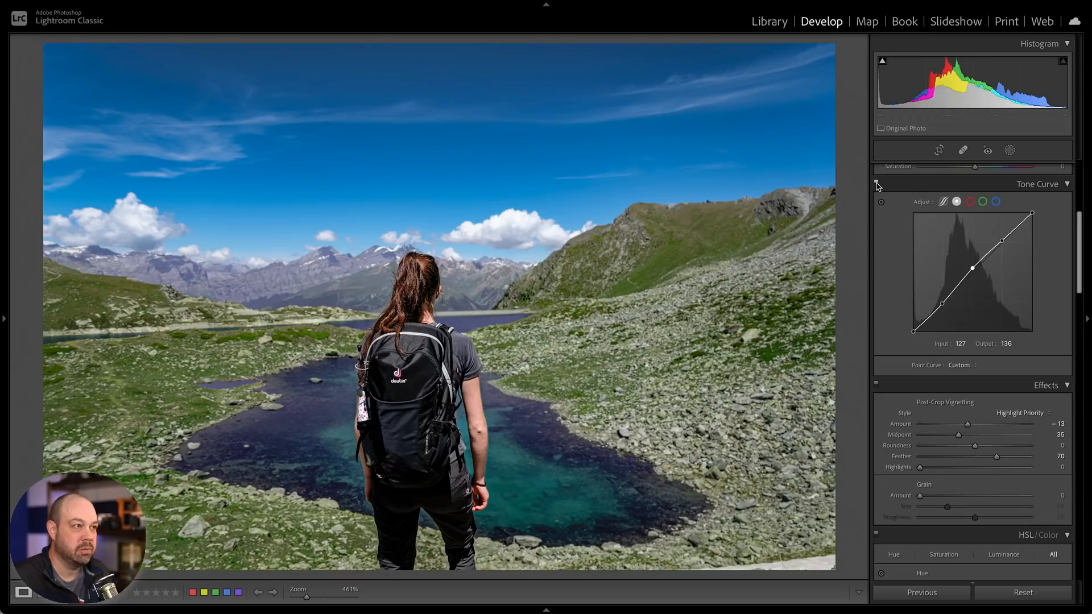
{"action": "left_click", "coordinate": [876, 182]}
{"action": "scroll", "coordinate": [912, 241], "scroll_direction": "up", "scroll_amount": 5}
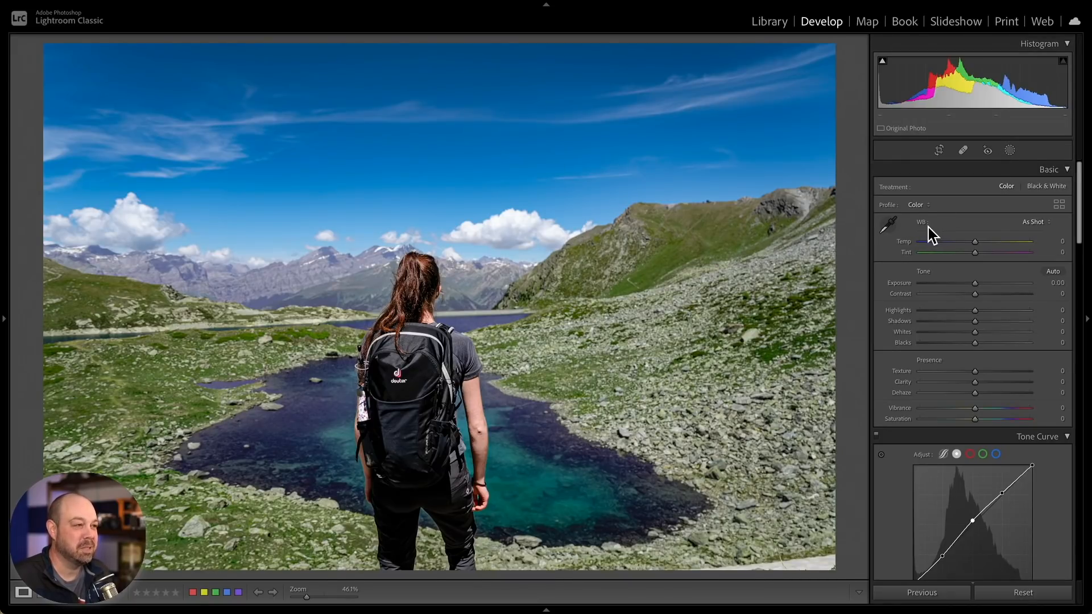
- Open the hot air balloon photo in the Develop module
{"action": "key", "text": "n"}
{"action": "double_click", "coordinate": [761, 244]}
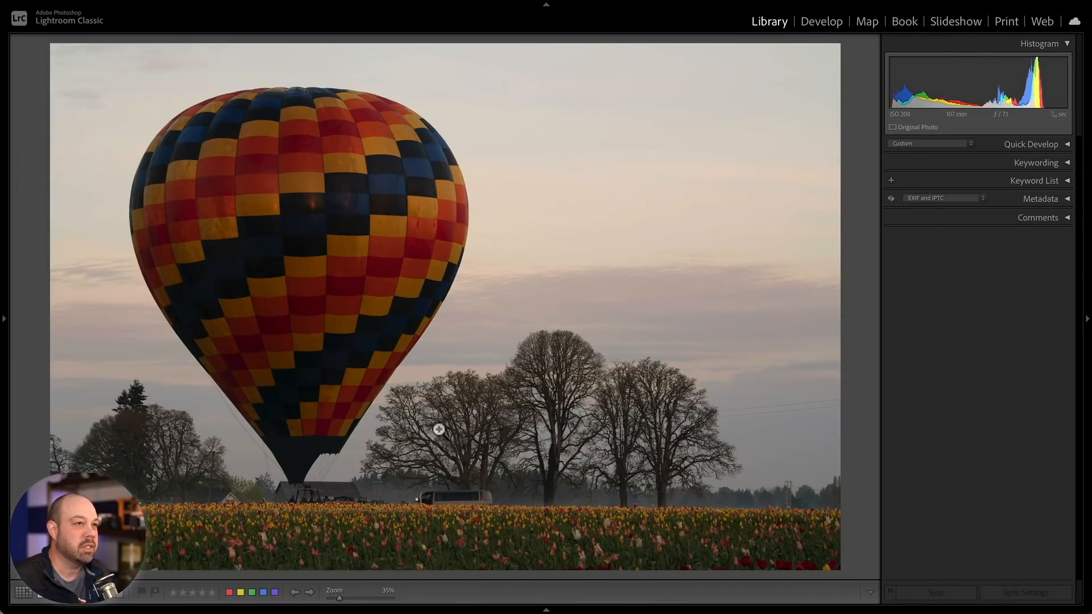
{"action": "left_click", "coordinate": [831, 23]}
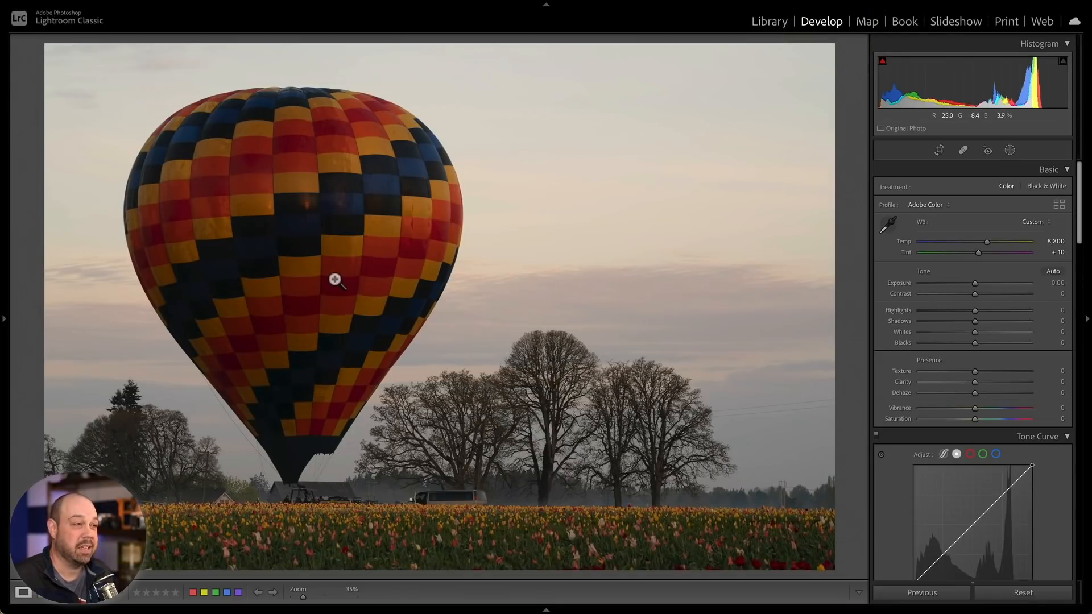
- Create a Select Subject mask on the balloon and hide the overlay
{"action": "left_click", "coordinate": [1010, 150]}
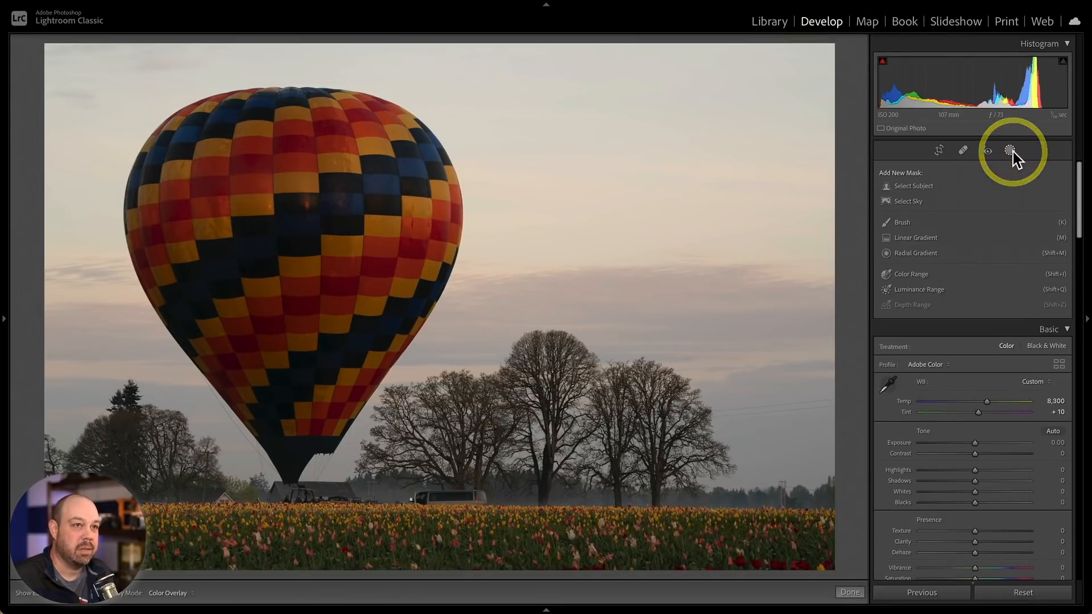
{"action": "left_click", "coordinate": [925, 190]}
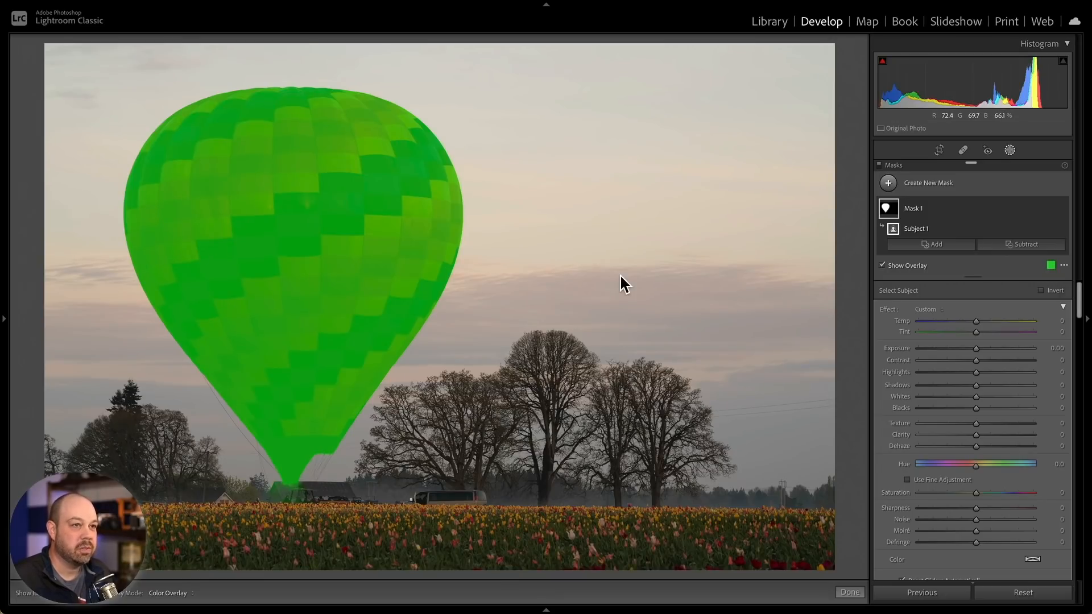
{"action": "left_click", "coordinate": [896, 266]}
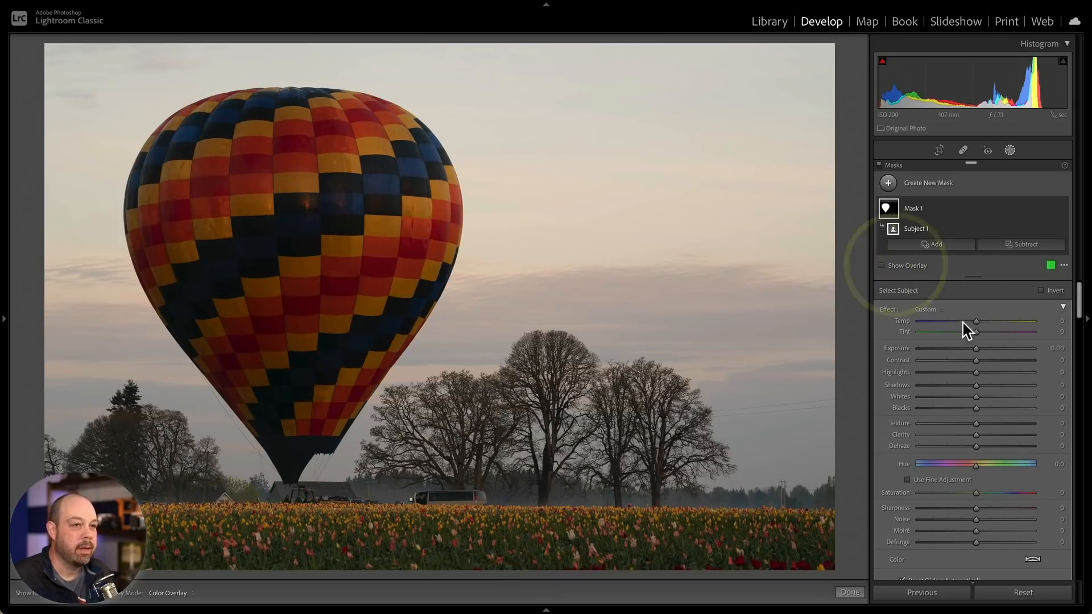
- Adjust the balloon mask to Exposure 0.87, Contrast 7, Shadows 18, Clarity 11, Dehaze 5 and Hue 17.8
{"action": "left_click_drag", "start_coordinate": [977, 350], "coordinate": [988, 387]}
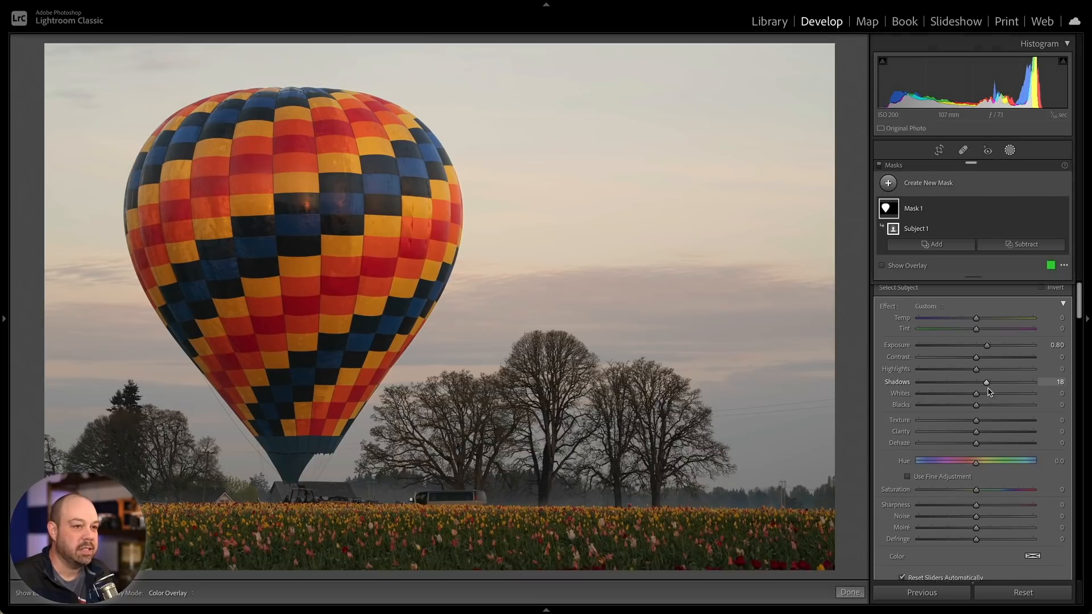
{"action": "scroll", "coordinate": [987, 398], "scroll_direction": "down", "scroll_amount": 1}
{"action": "mouse_move", "coordinate": [977, 442]}
{"action": "left_mouse_down"}
{"action": "mouse_move", "coordinate": [943, 439]}
{"action": "mouse_move", "coordinate": [1033, 441]}
{"action": "mouse_move", "coordinate": [940, 438]}
{"action": "mouse_move", "coordinate": [981, 441]}
{"action": "left_mouse_up"}
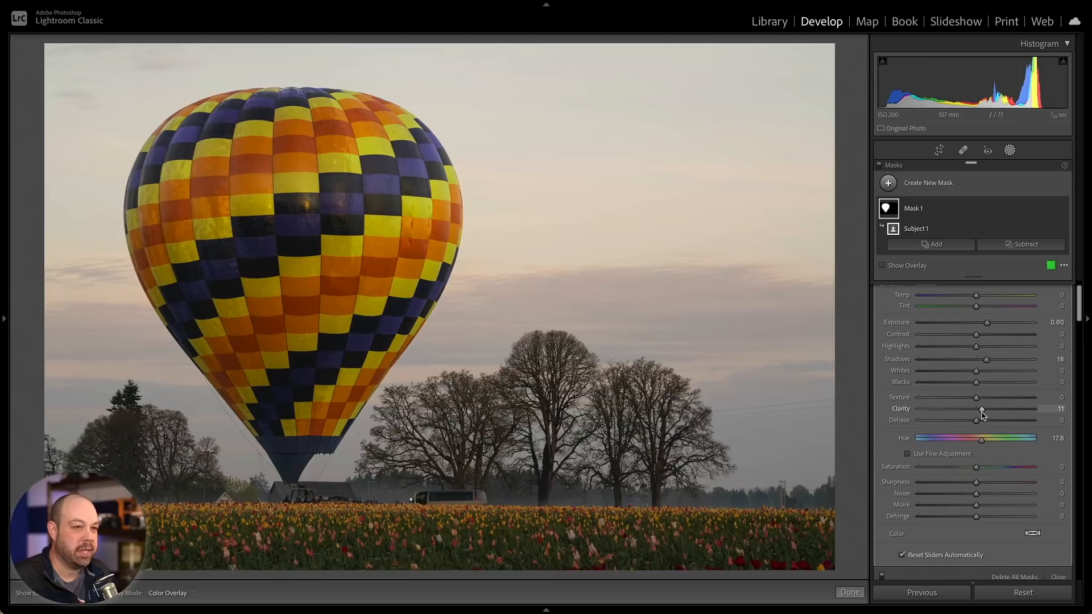
{"action": "left_click_drag", "start_coordinate": [980, 421], "coordinate": [978, 421]}
{"action": "scroll", "coordinate": [978, 421], "scroll_direction": "up", "scroll_amount": 1}
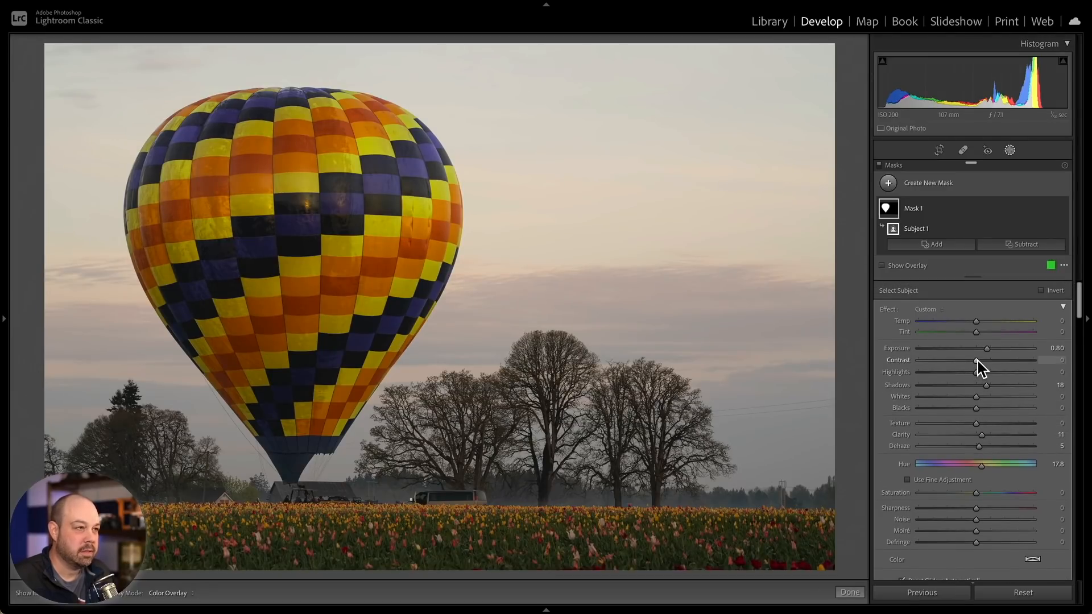
{"action": "left_click_drag", "start_coordinate": [980, 360], "coordinate": [987, 350]}
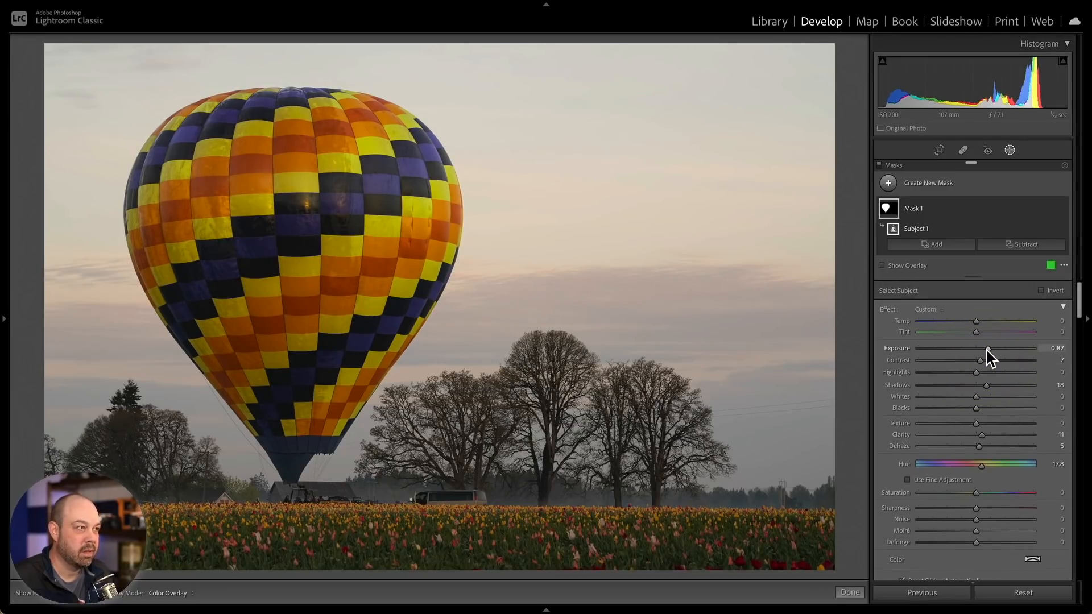
- Rename the balloon mask to HAB mask
{"action": "left_click", "coordinate": [1049, 209]}
{"action": "left_click", "coordinate": [1042, 213]}
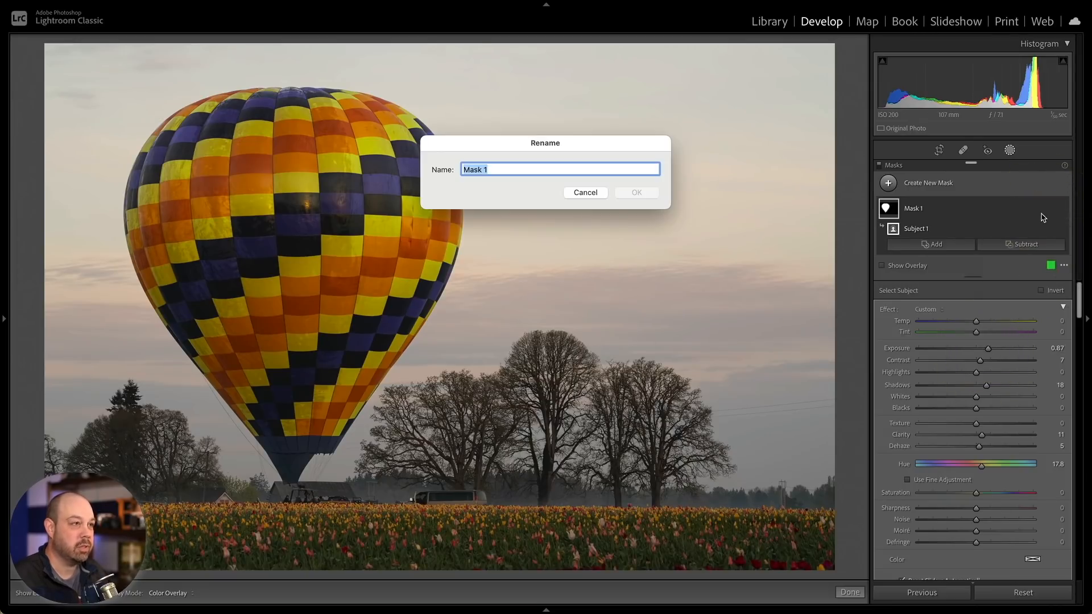
{"action": "type", "text": "HAB m"}
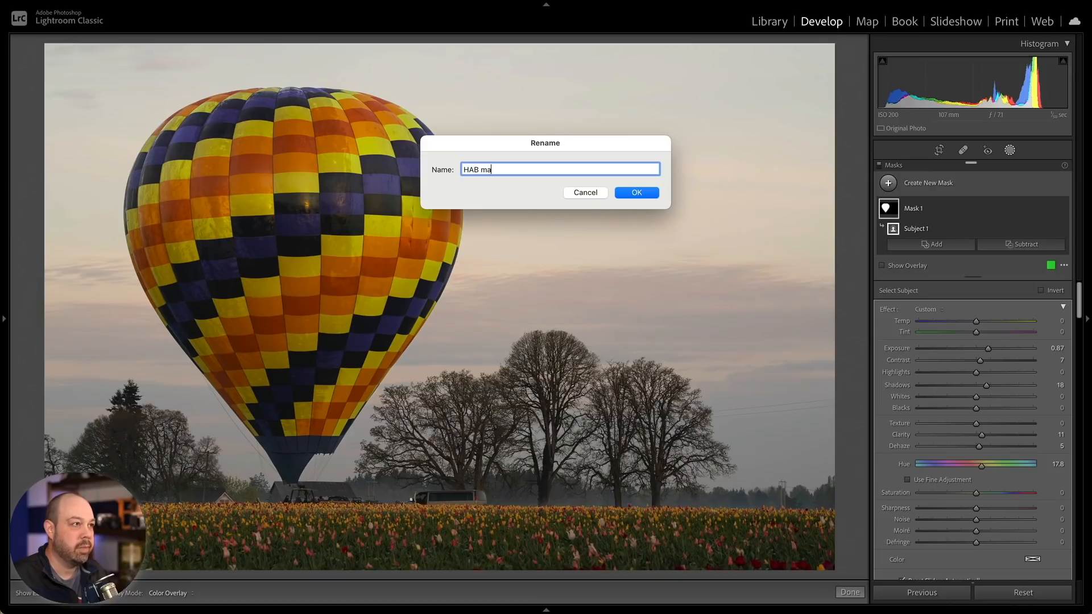
{"action": "left_click", "coordinate": [646, 193]}
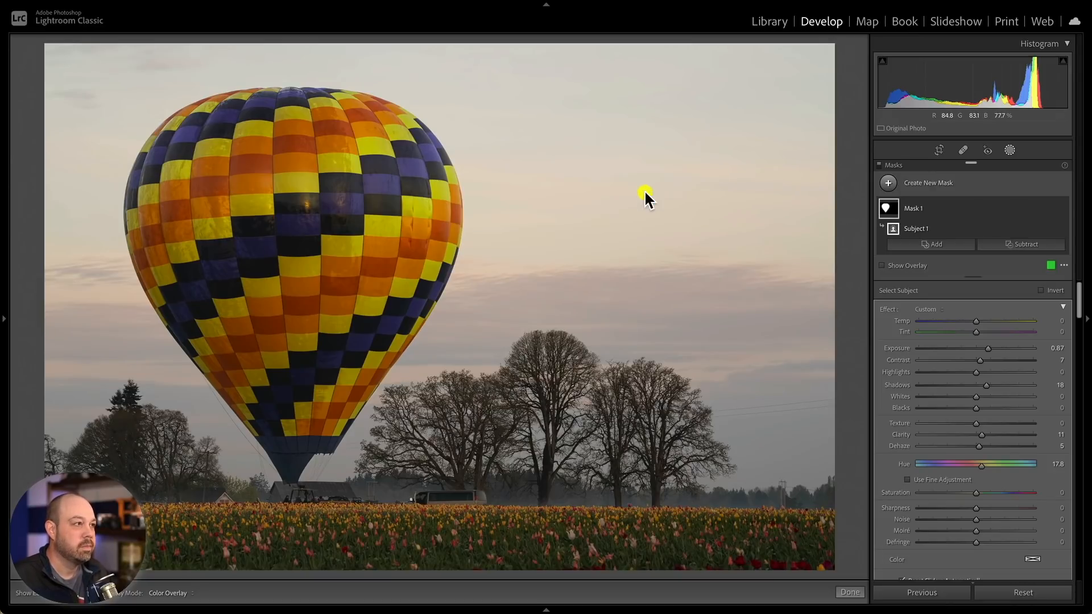
- Toggle the HAB mask's visibility off and on to compare the adjustment
{"action": "left_click", "coordinate": [1061, 210]}
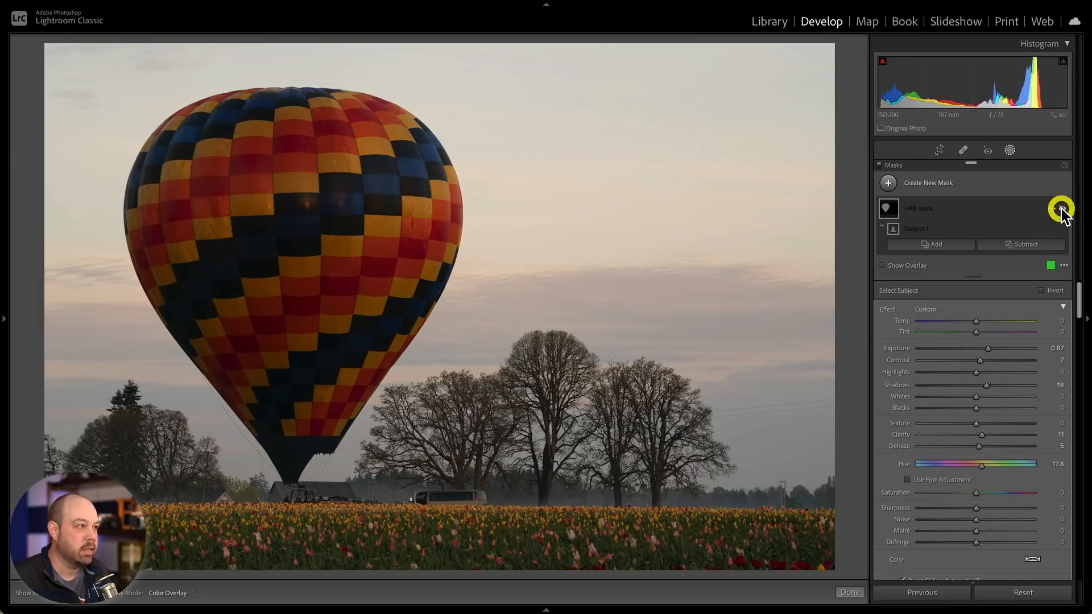
{"action": "left_click", "coordinate": [1061, 211]}
{"action": "left_click", "coordinate": [1061, 211]}
{"action": "left_click", "coordinate": [1061, 210]}
{"action": "left_click", "coordinate": [1061, 210]}
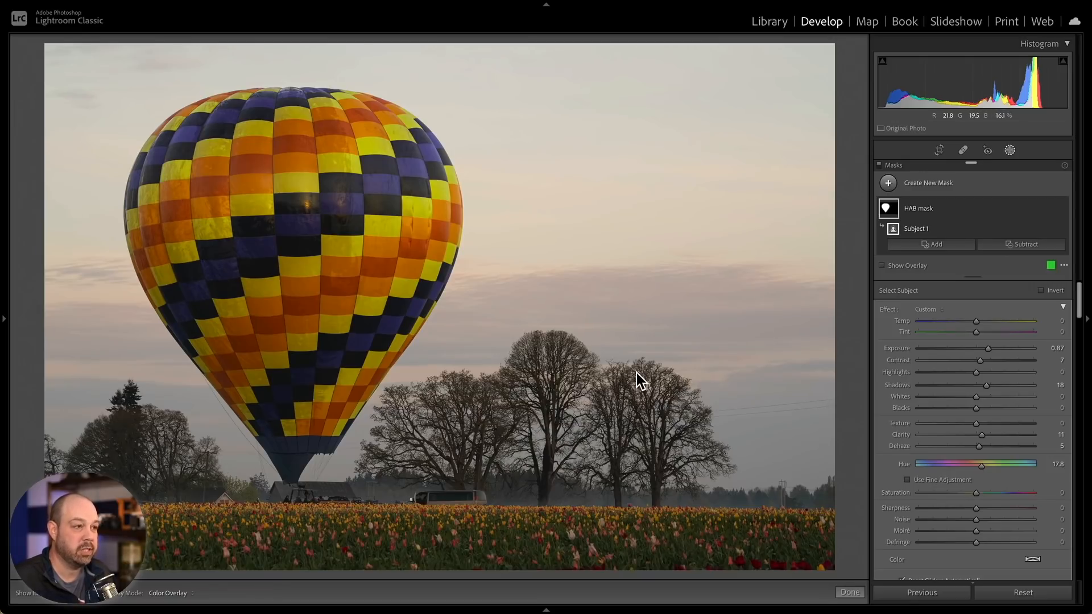
- Create a new mask using Select Sky
{"action": "left_click", "coordinate": [946, 184]}
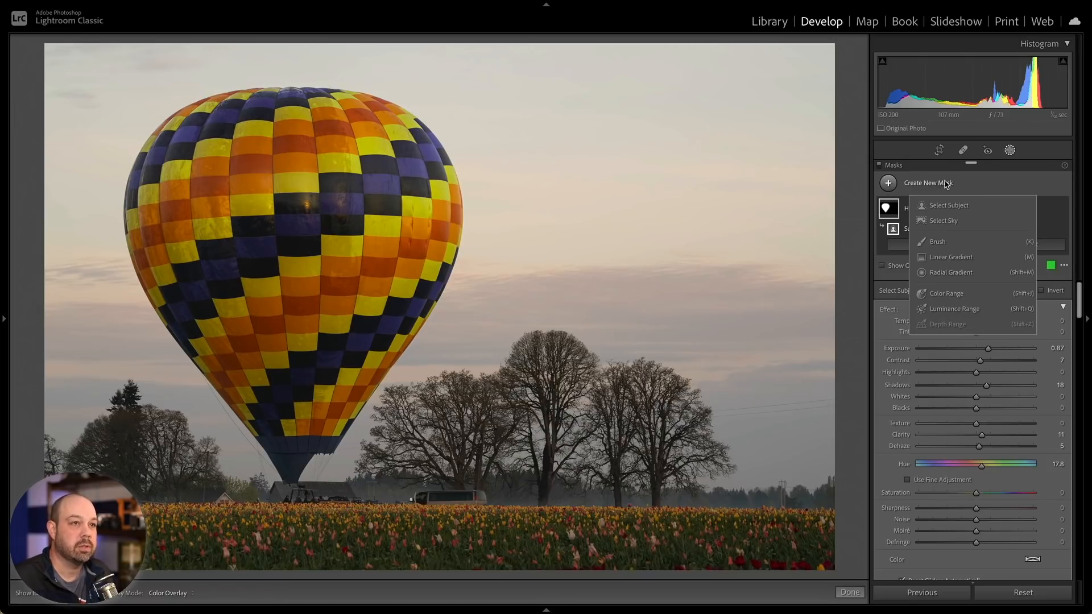
{"action": "left_click", "coordinate": [940, 222]}
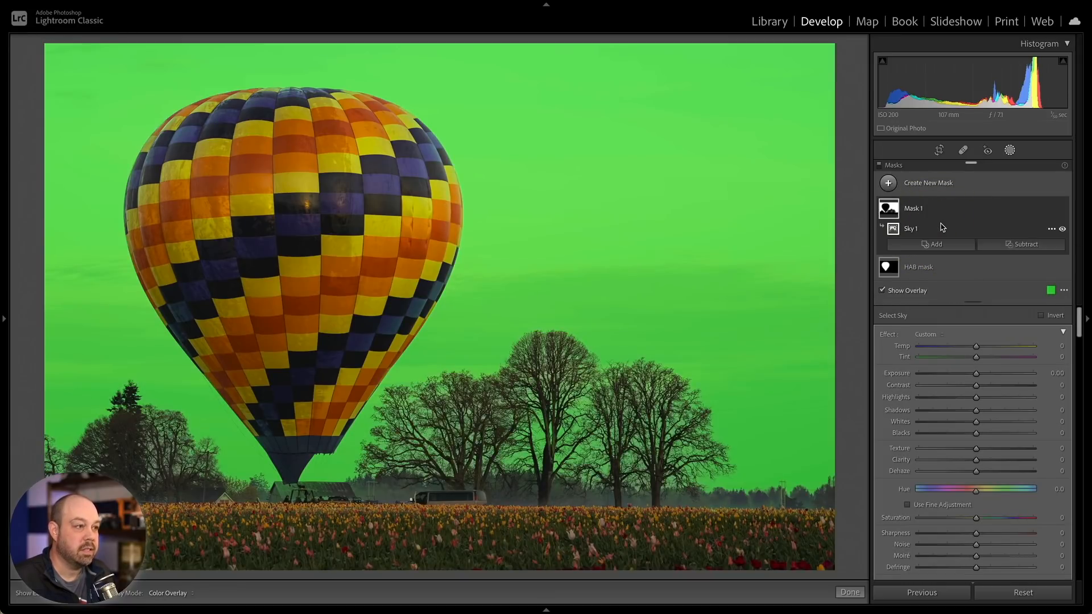
- Zoom in on the trees and add a Luminance Range to the sky mask, sampling the sky between the branches
{"action": "left_click", "coordinate": [541, 394]}
{"action": "key", "text": "super+equal"}
{"action": "key", "text": "super+equal"}
{"action": "key", "text": "super+equal"}
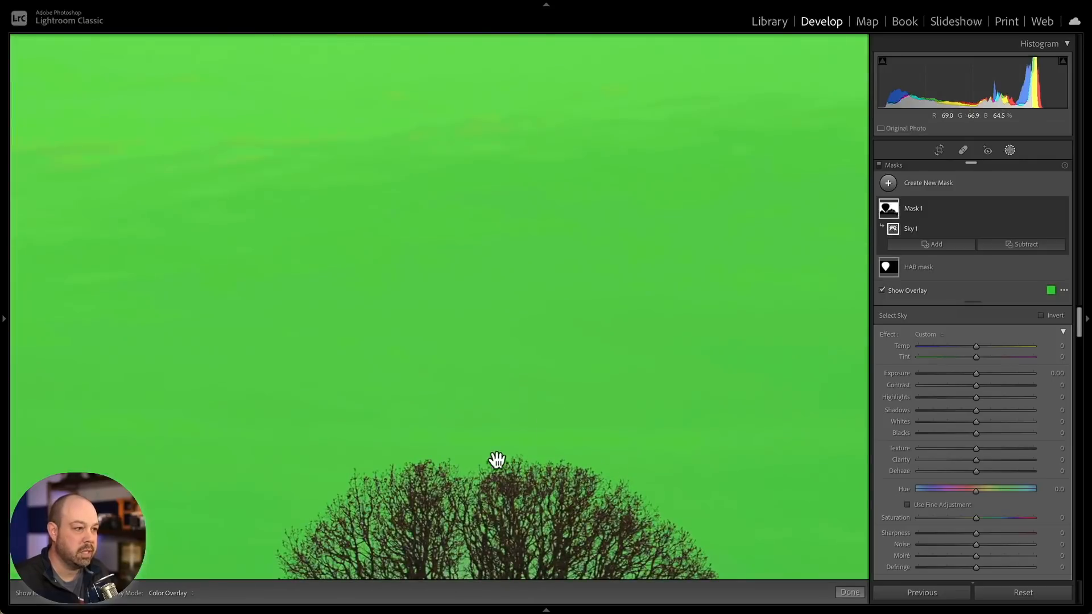
{"action": "left_click_drag", "start_coordinate": [479, 497], "coordinate": [507, 309]}
{"action": "left_click_drag", "start_coordinate": [466, 453], "coordinate": [629, 219]}
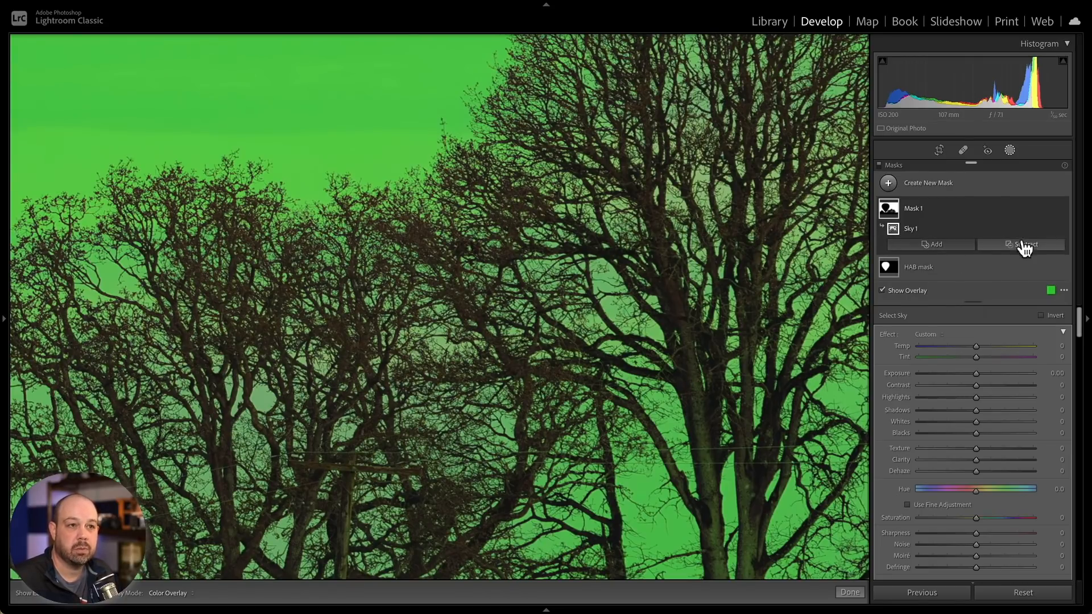
{"action": "left_click", "coordinate": [941, 247]}
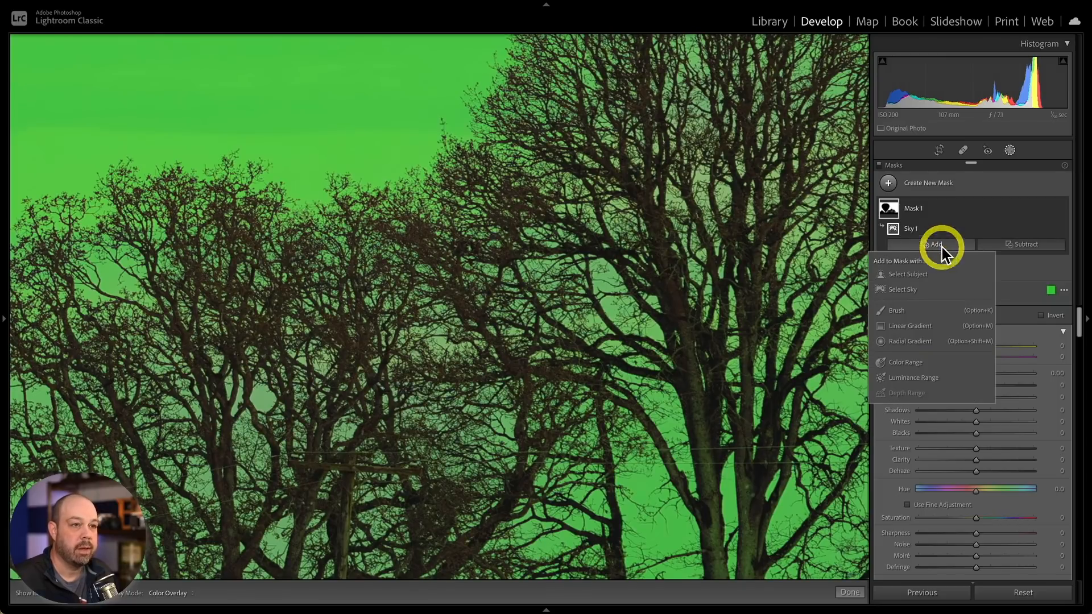
{"action": "left_click", "coordinate": [925, 377]}
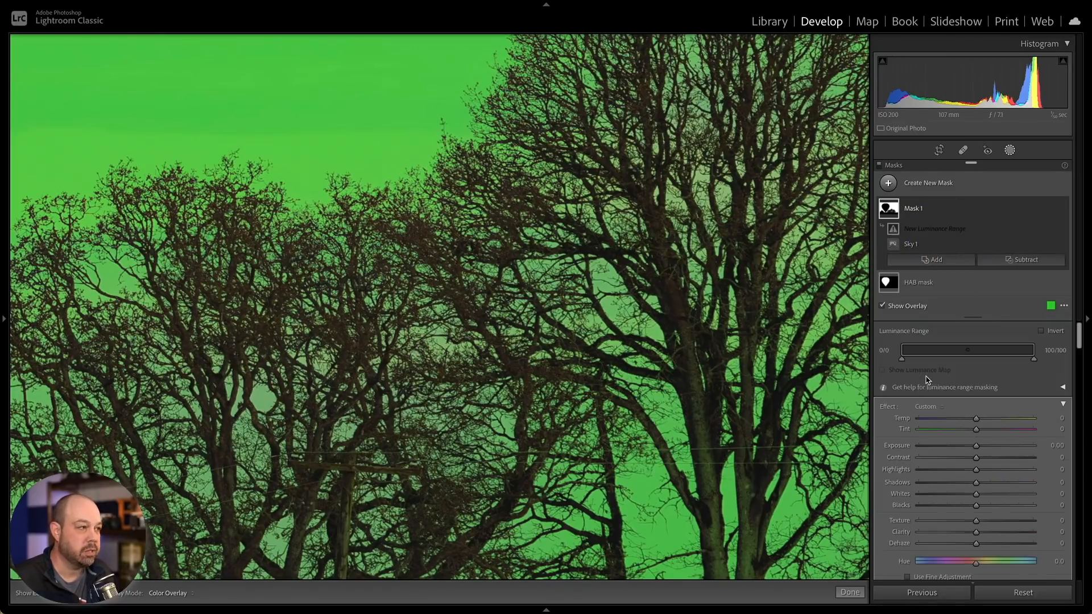
{"action": "left_click", "coordinate": [261, 394]}
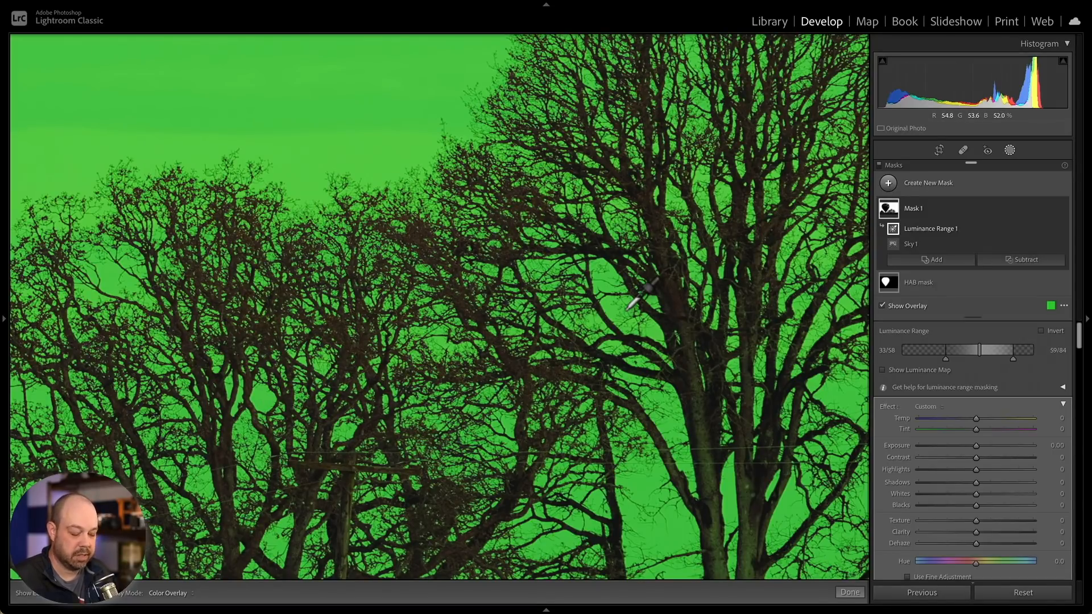
- Zoom back out and rename the new sky mask to Sky mask
{"action": "left_click", "coordinate": [1010, 151]}
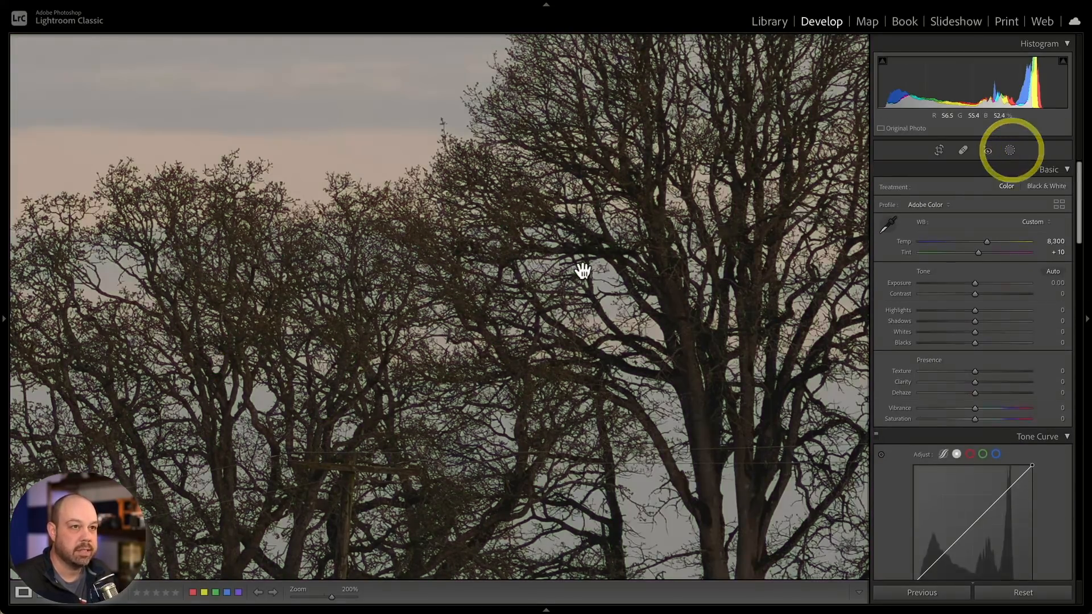
{"action": "left_click", "coordinate": [573, 270]}
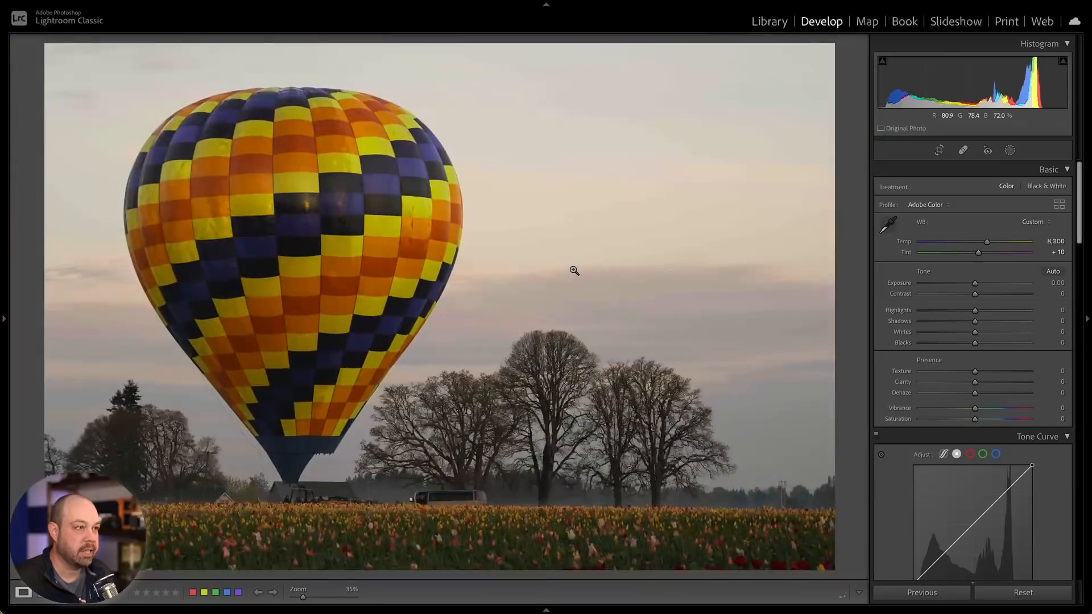
{"action": "left_click", "coordinate": [1008, 150]}
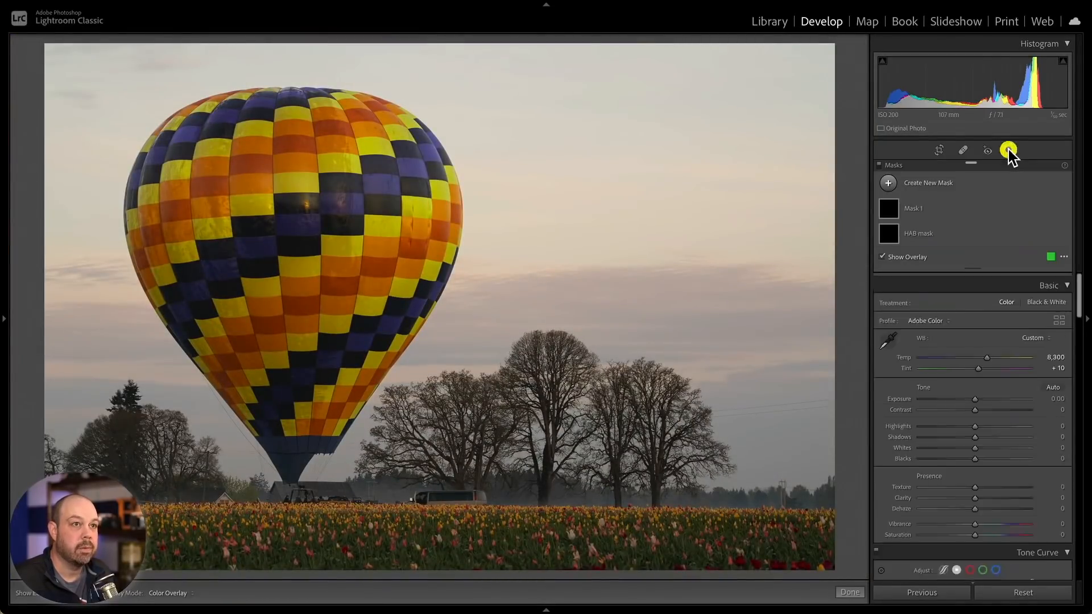
{"action": "left_click", "coordinate": [1049, 209]}
{"action": "left_click", "coordinate": [1034, 211]}
{"action": "type", "text": "Sky mask"}
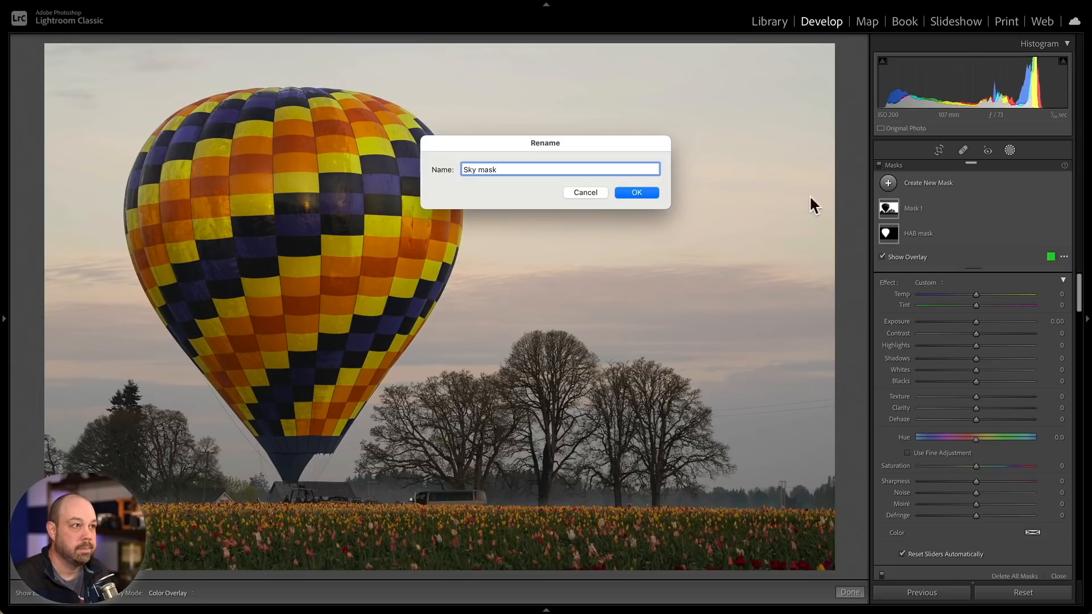
{"action": "left_click", "coordinate": [648, 191]}
- Raise the lower limit of the sky mask's luminance range to 40
{"action": "left_click", "coordinate": [957, 208]}
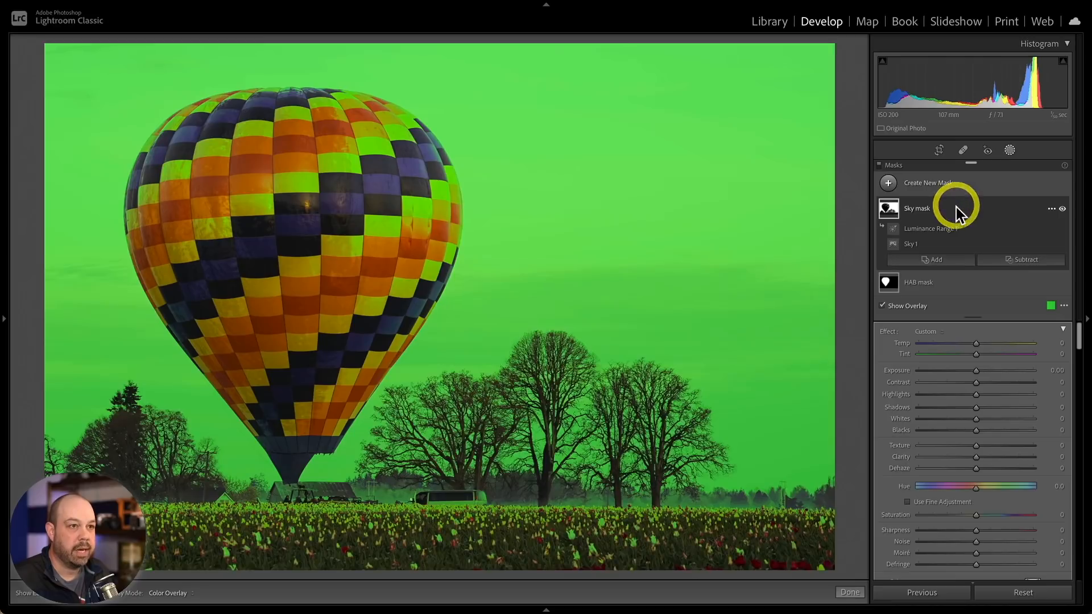
{"action": "left_click", "coordinate": [937, 230]}
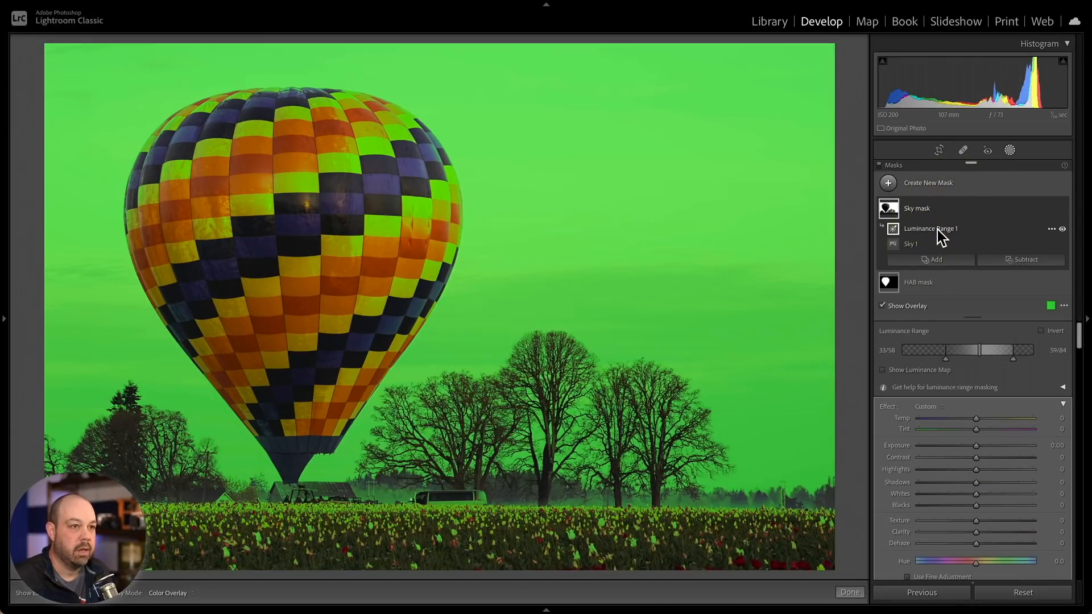
{"action": "key", "text": "alt"}
{"action": "left_click", "coordinate": [945, 358]}
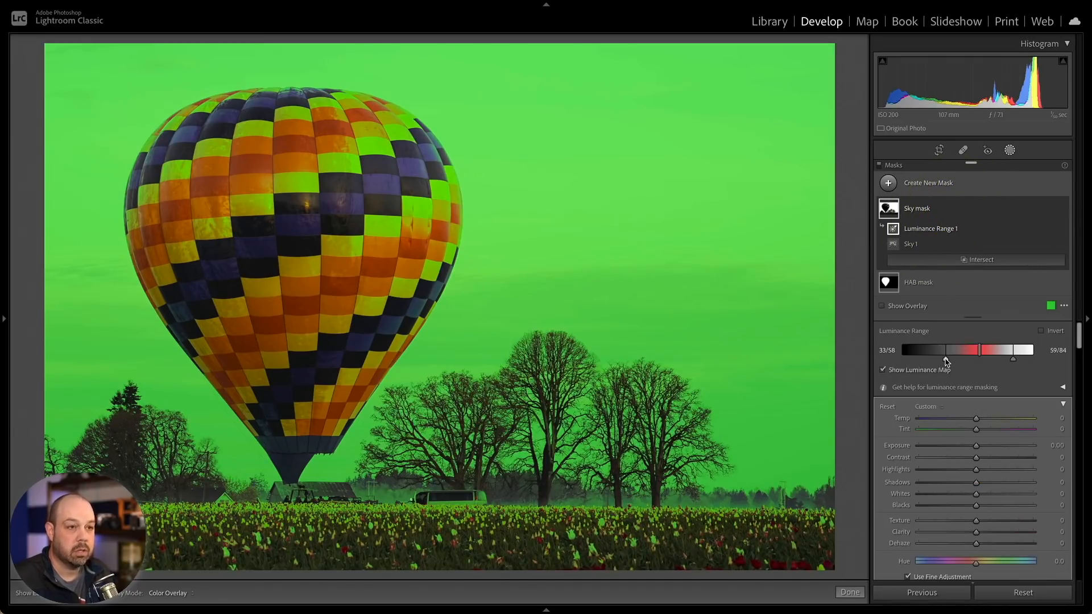
{"action": "mouse_move", "coordinate": [944, 357]}
{"action": "left_mouse_down"}
{"action": "mouse_move", "coordinate": [932, 357]}
{"action": "mouse_move", "coordinate": [954, 359]}
{"action": "left_mouse_up"}
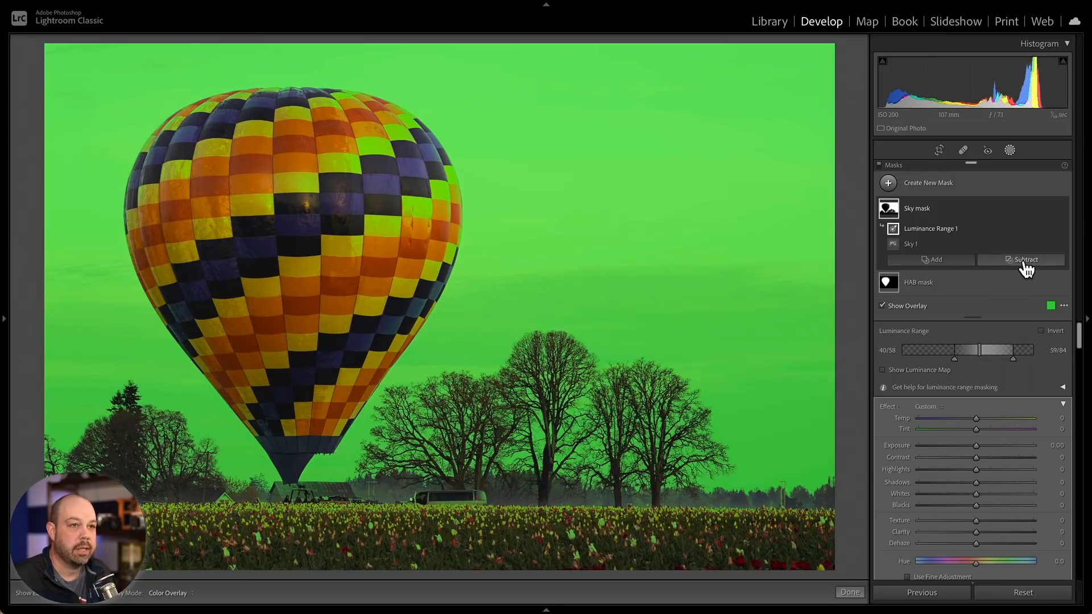
- Subtract a brush stroke of size 13 from the Sky mask along the tulip field
{"action": "left_click", "coordinate": [1026, 261]}
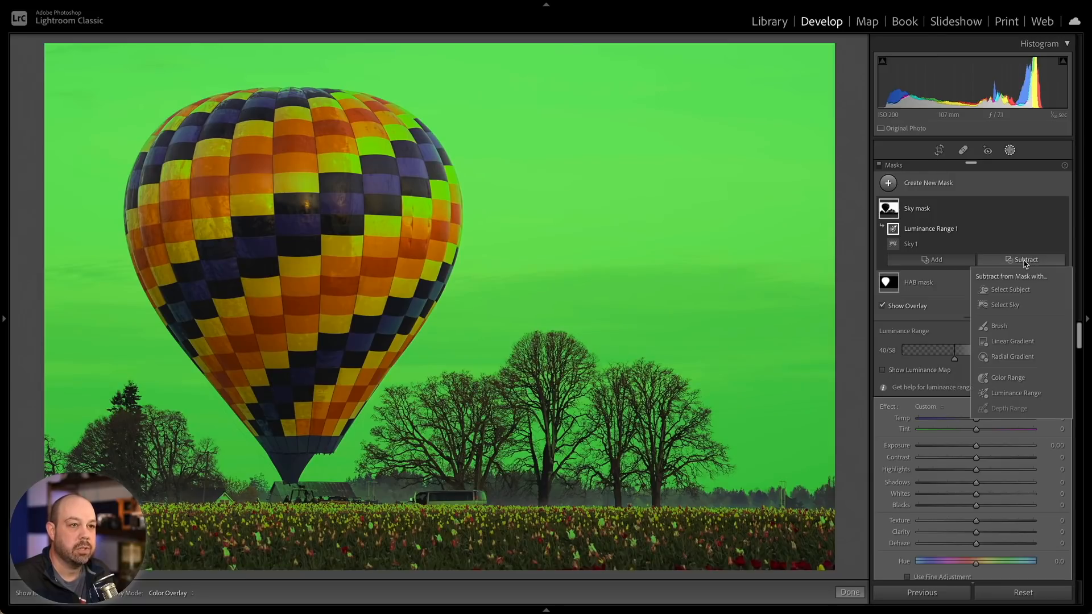
{"action": "left_click", "coordinate": [999, 326]}
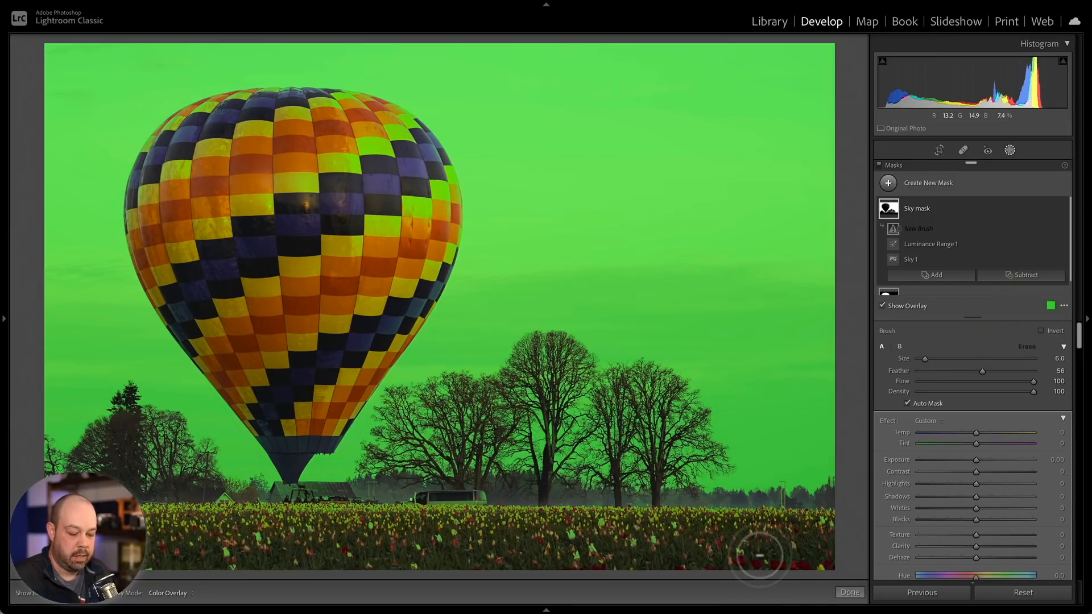
{"action": "scroll", "coordinate": [759, 554], "scroll_direction": "up", "scroll_amount": 3}
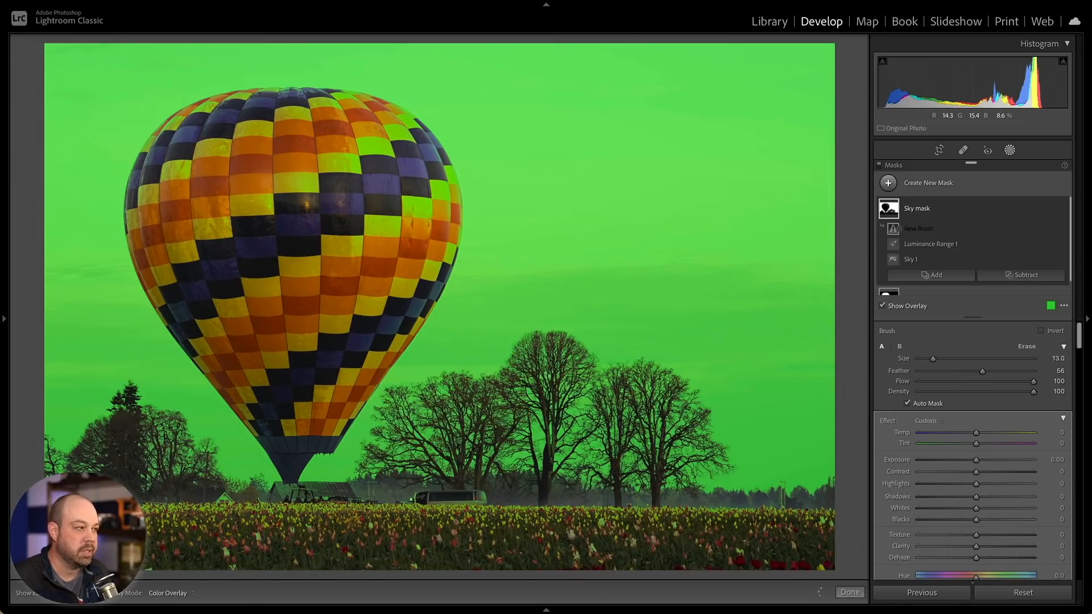
{"action": "left_click", "coordinate": [557, 575]}
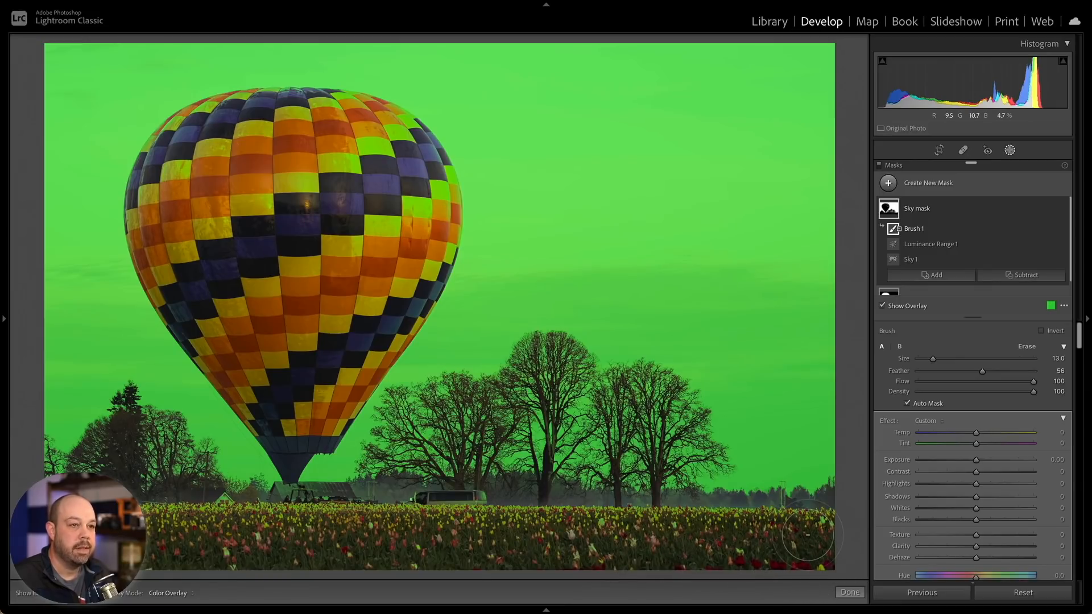
- Hide the overlay and set the Sky mask to Dehaze 19, Temp 8, Exposure -0.23 and Contrast 15
{"action": "left_click", "coordinate": [961, 207]}
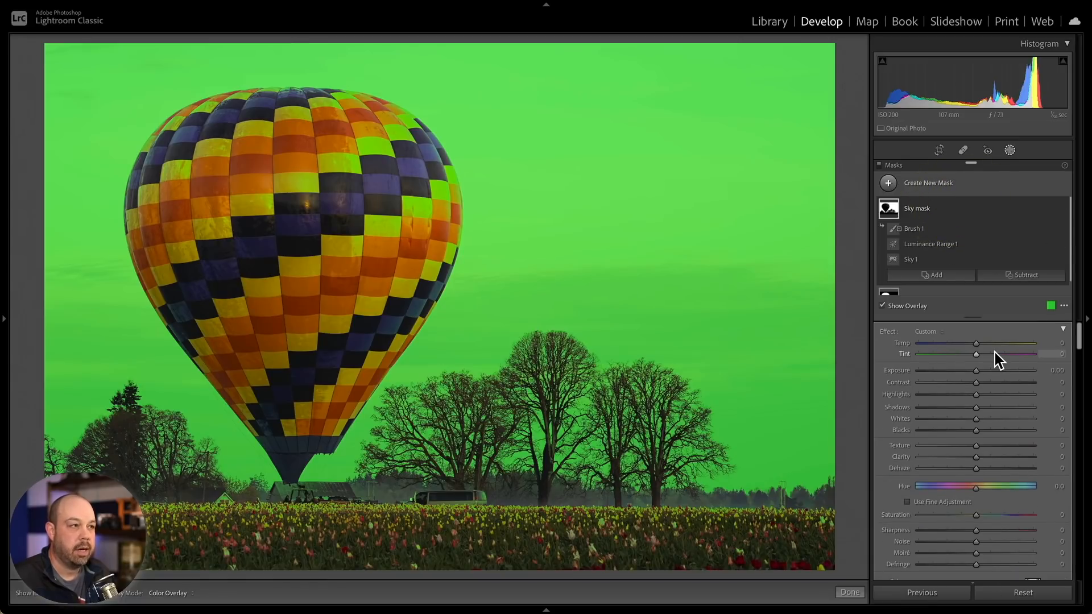
{"action": "left_click", "coordinate": [899, 310]}
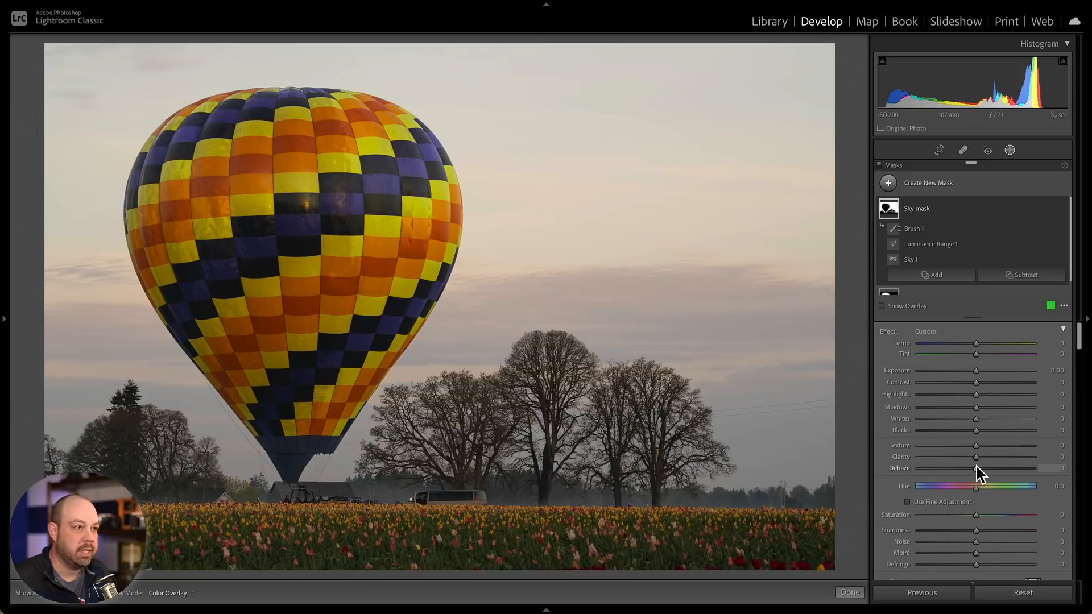
{"action": "left_click_drag", "start_coordinate": [980, 467], "coordinate": [987, 468]}
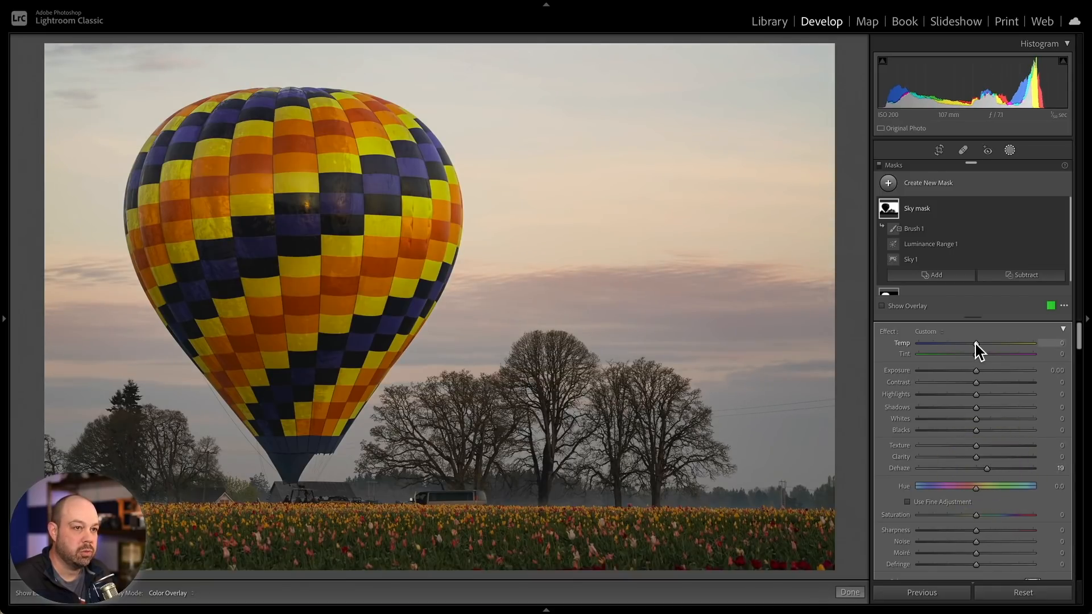
{"action": "left_click_drag", "start_coordinate": [977, 344], "coordinate": [981, 344]}
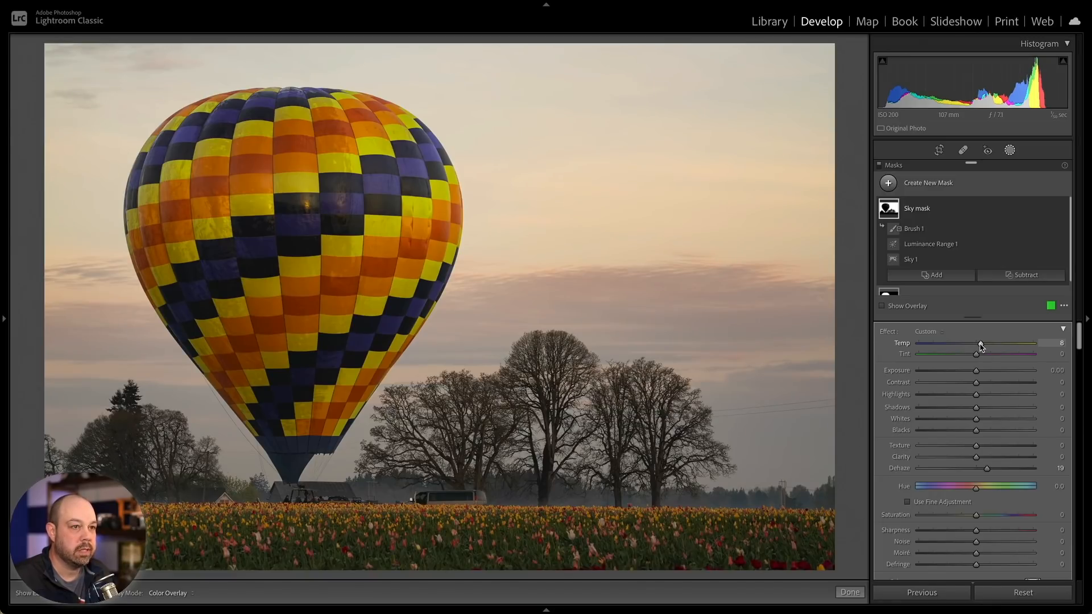
{"action": "left_click_drag", "start_coordinate": [974, 371], "coordinate": [982, 383]}
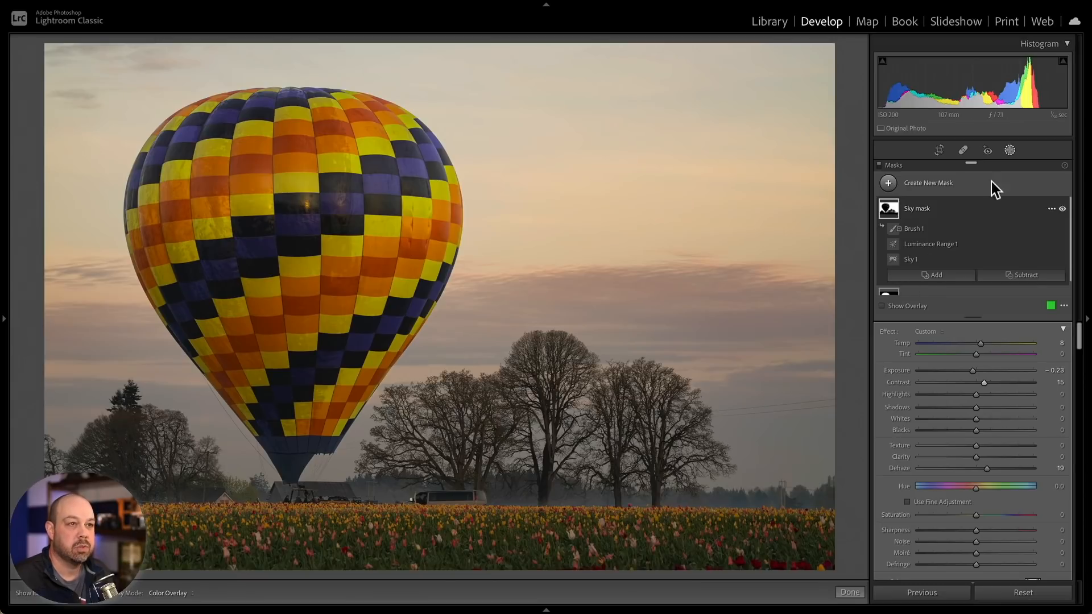
- Draw a linear gradient mask across the top of the sky and subtract the balloon from it with Select Subject
{"action": "left_click", "coordinate": [959, 188]}
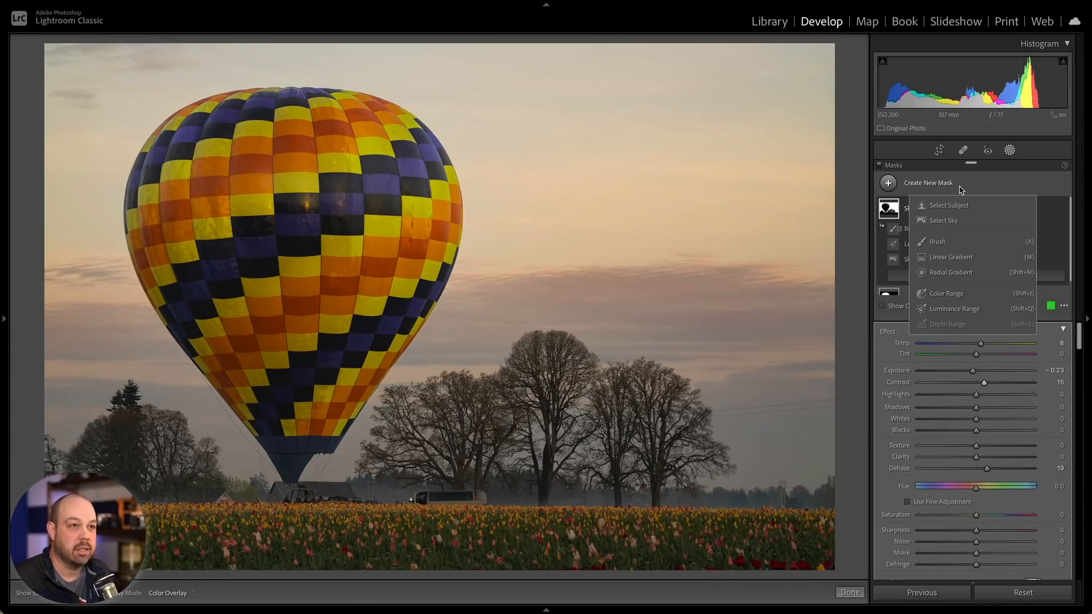
{"action": "left_click", "coordinate": [965, 256]}
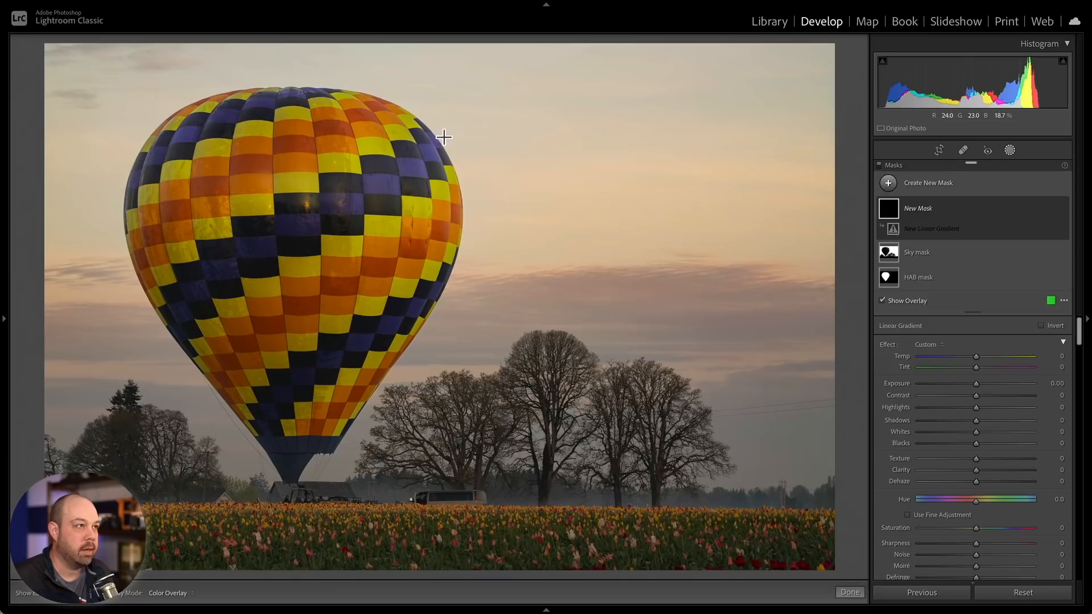
{"action": "left_click_drag", "start_coordinate": [460, 113], "coordinate": [464, 173]}
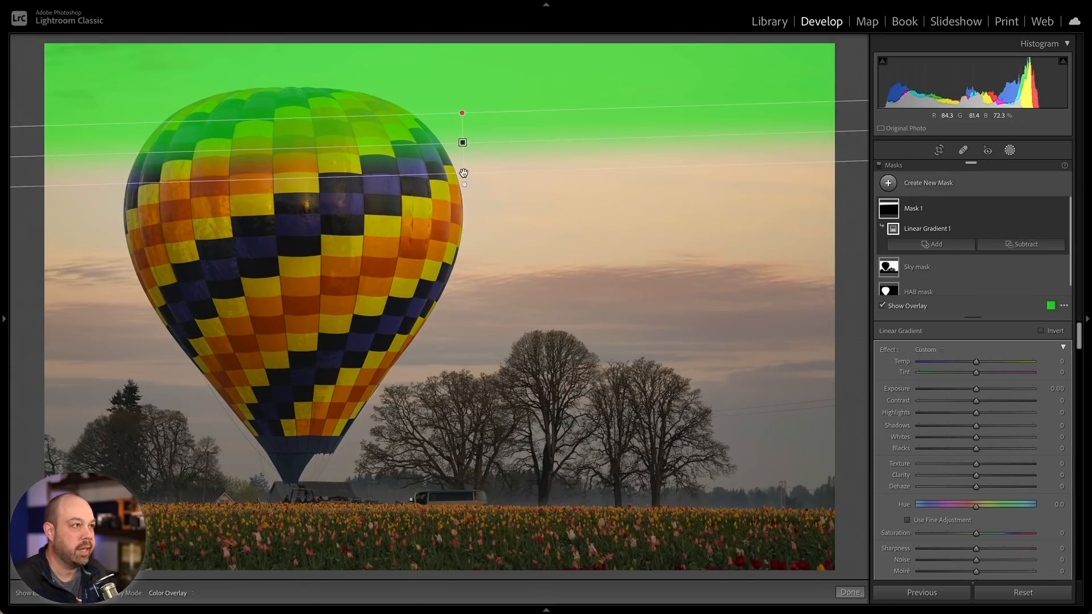
{"action": "left_click_drag", "start_coordinate": [478, 175], "coordinate": [478, 238]}
{"action": "left_click_drag", "start_coordinate": [466, 170], "coordinate": [471, 97]}
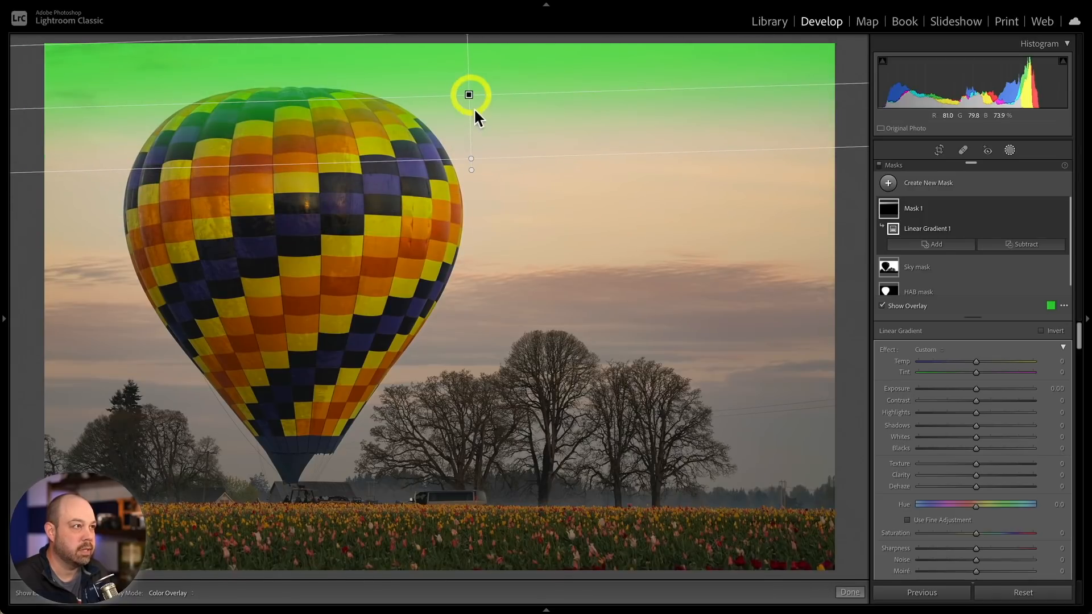
{"action": "left_click_drag", "start_coordinate": [471, 168], "coordinate": [475, 169]}
{"action": "left_click_drag", "start_coordinate": [470, 92], "coordinate": [470, 90]}
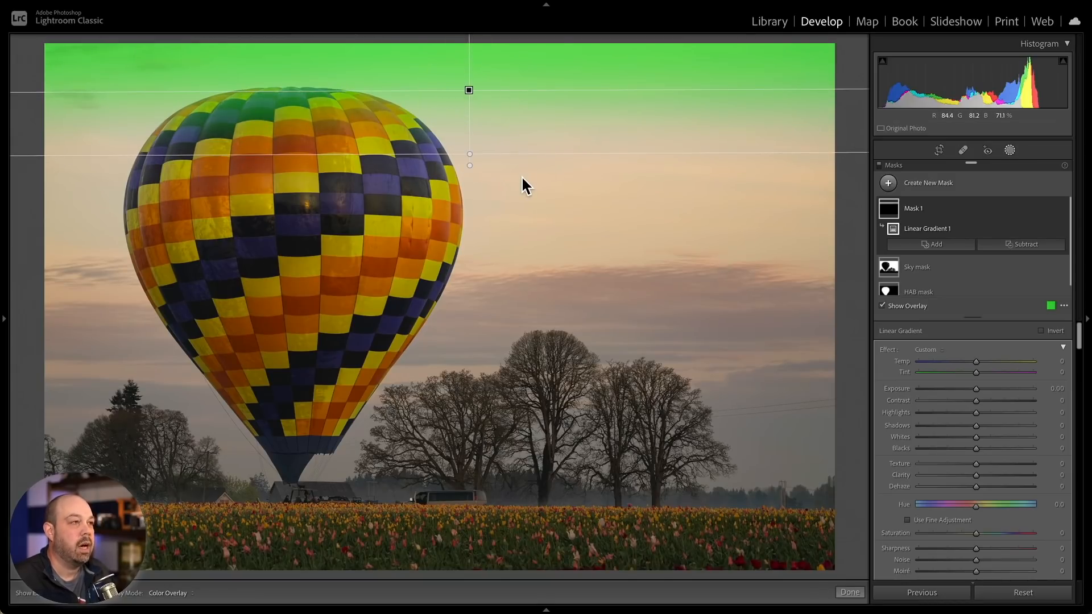
{"action": "key", "text": "h"}
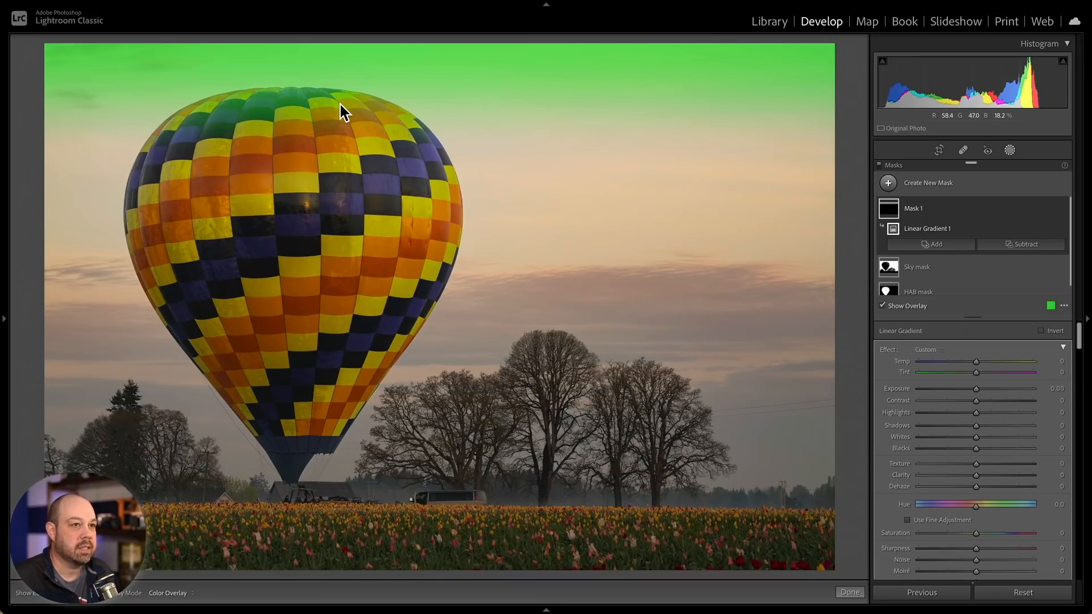
{"action": "left_click", "coordinate": [1031, 245]}
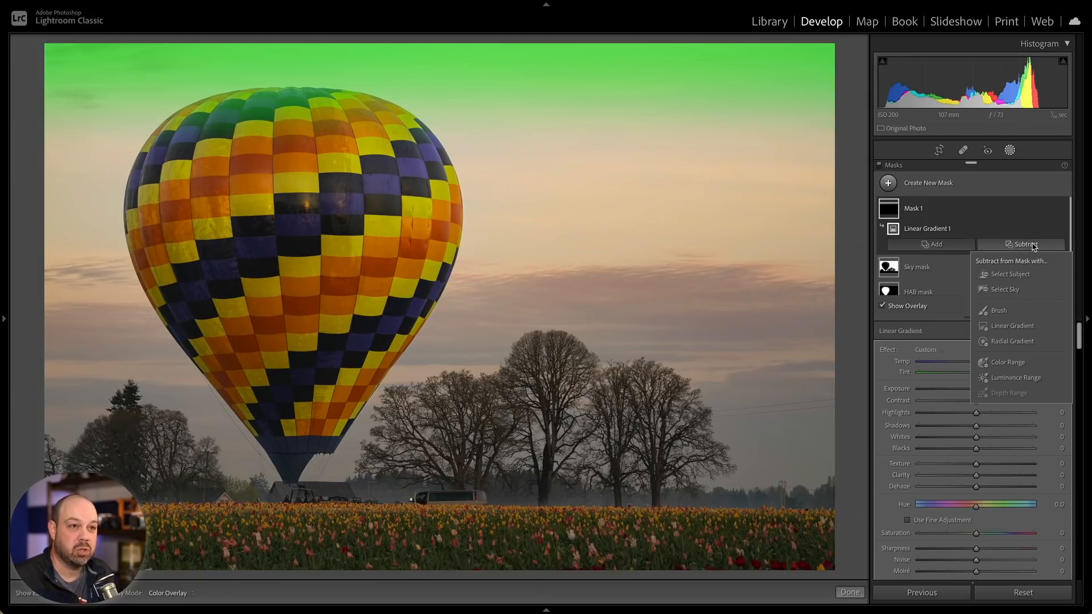
{"action": "left_click", "coordinate": [1008, 274]}
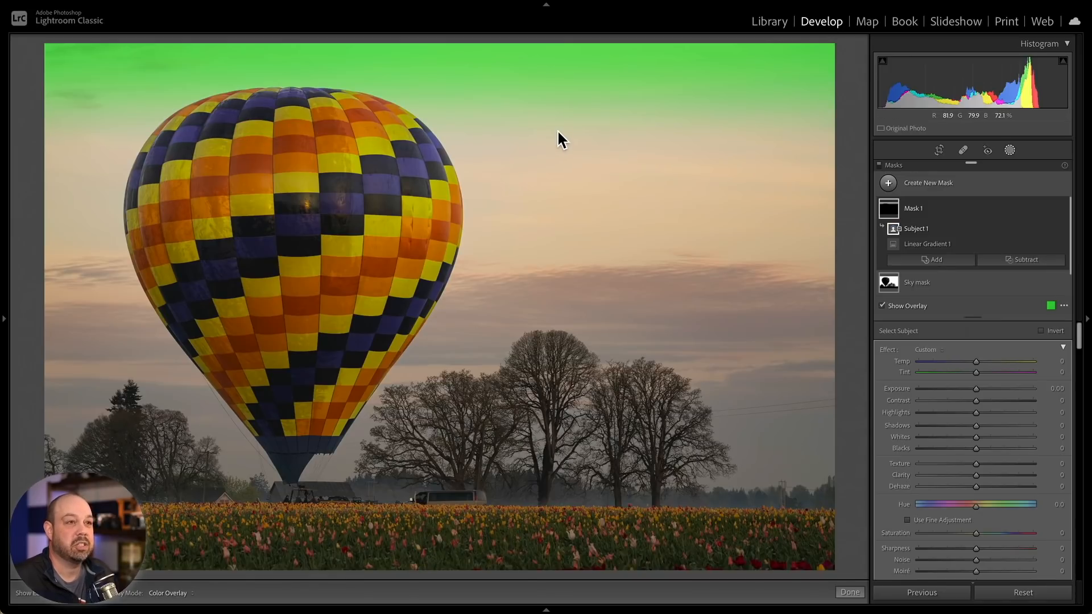
- Rename the gradient mask to Top of sky mask and hide the overlay
{"action": "left_click", "coordinate": [1052, 208]}
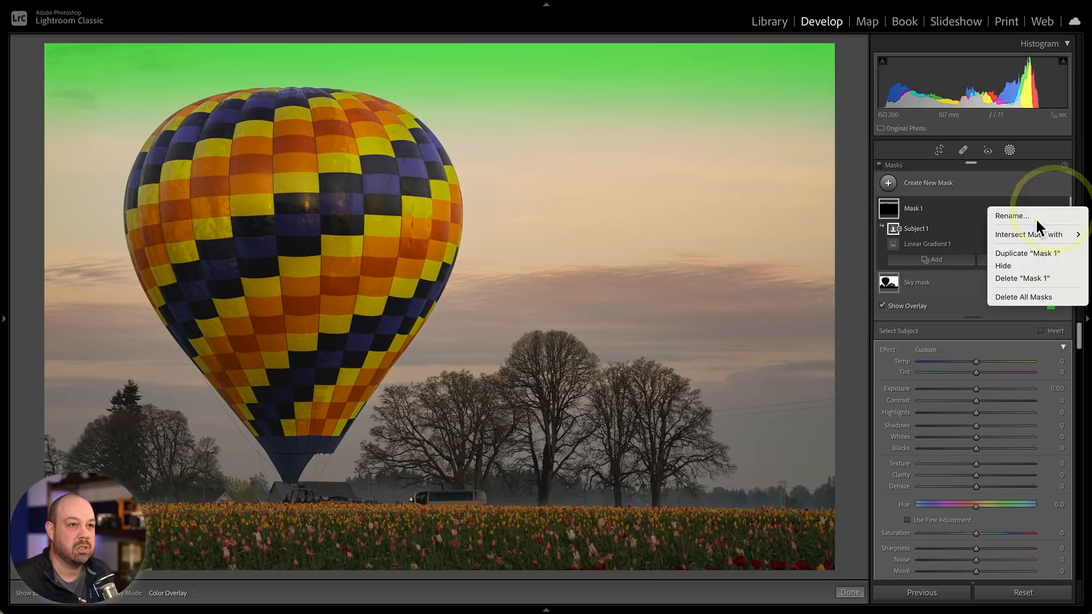
{"action": "left_click", "coordinate": [1034, 218]}
{"action": "type", "text": "Top of sky mask"}
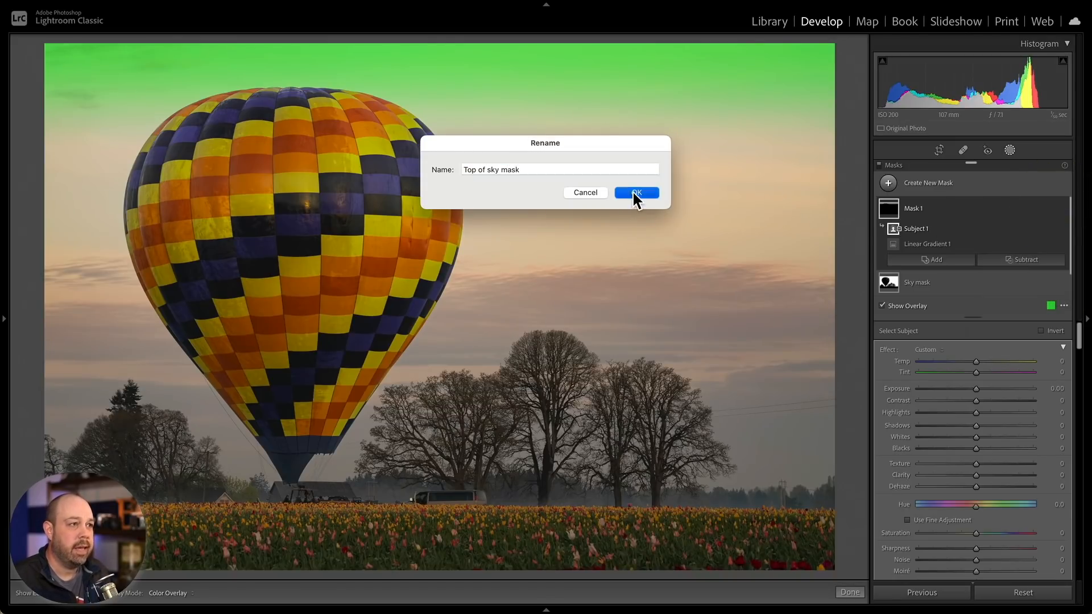
{"action": "left_click", "coordinate": [633, 189]}
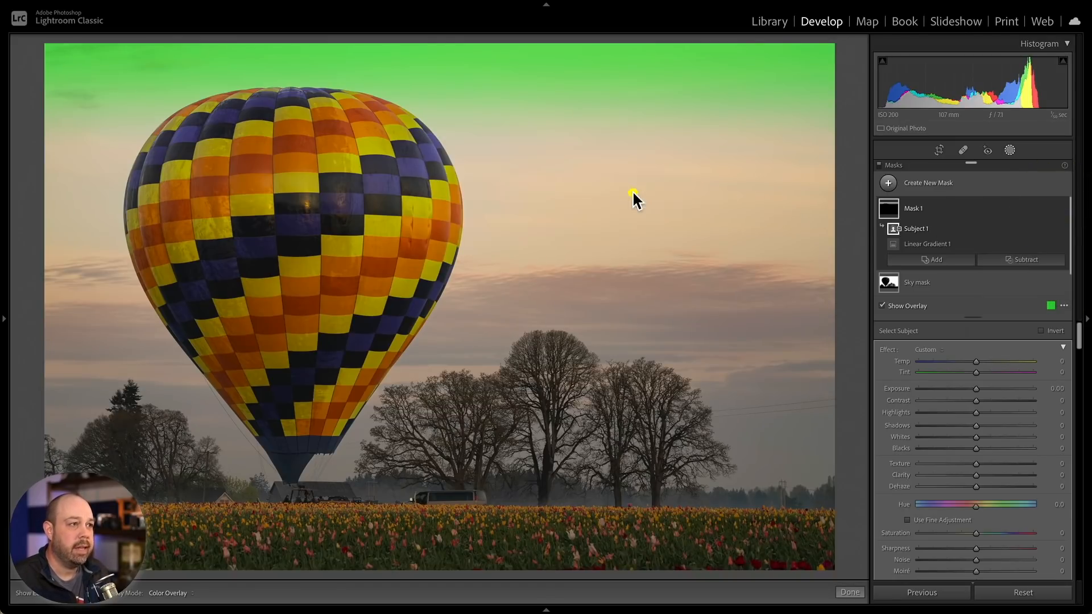
{"action": "left_click", "coordinate": [909, 306]}
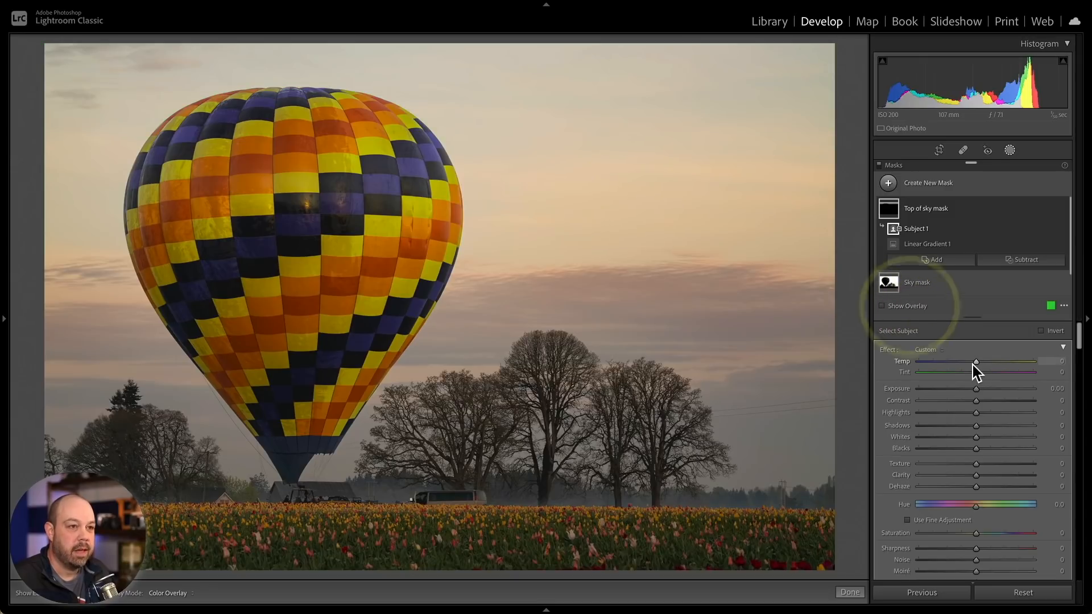
- Set the Top of sky mask's Temp to -21 and toggle that mask's visibility to compare the change
{"action": "left_click_drag", "start_coordinate": [971, 363], "coordinate": [961, 362]}
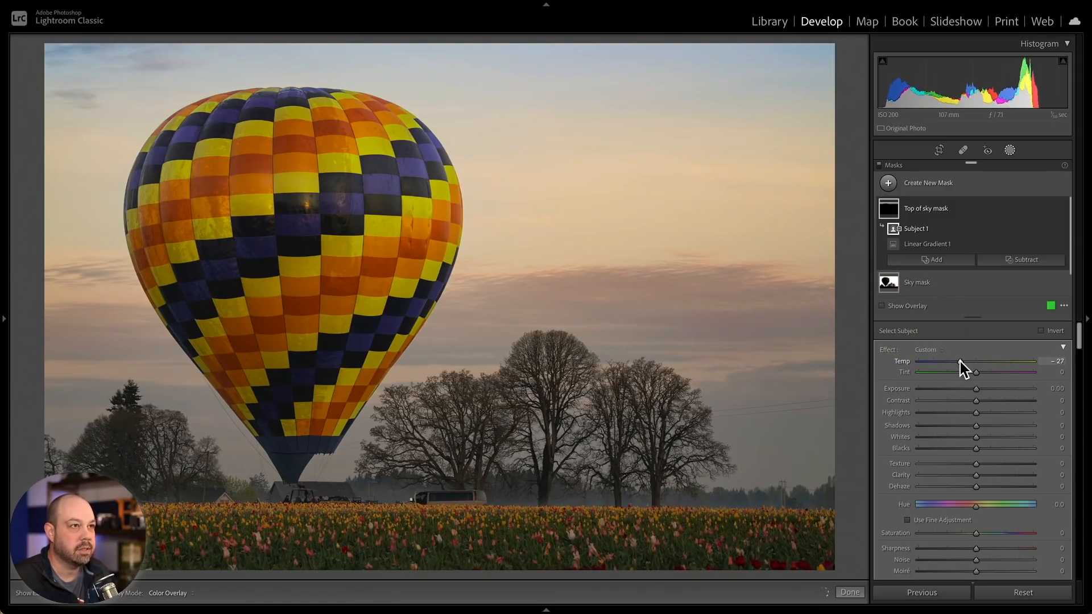
{"action": "left_click_drag", "start_coordinate": [961, 362], "coordinate": [963, 362]}
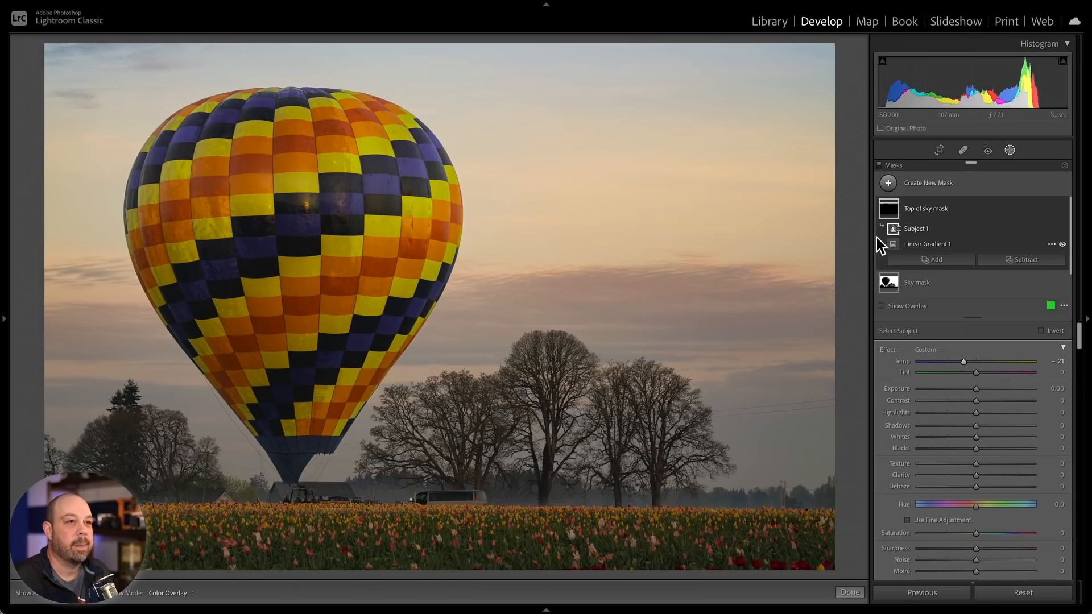
{"action": "left_click", "coordinate": [1062, 210]}
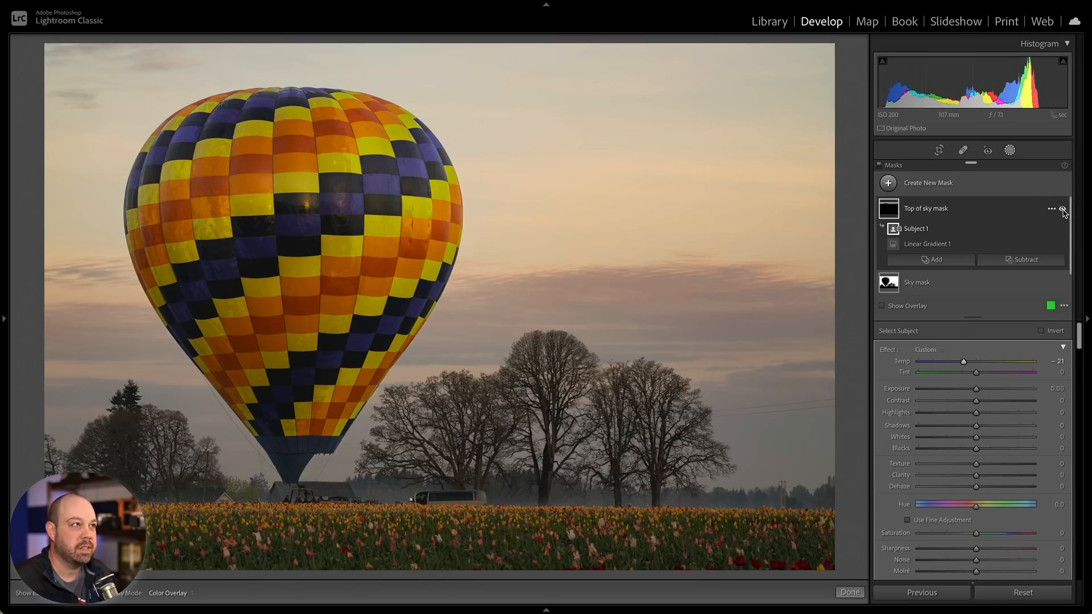
{"action": "left_click", "coordinate": [1062, 210]}
{"action": "left_click", "coordinate": [1062, 209]}
{"action": "left_click", "coordinate": [1062, 209]}
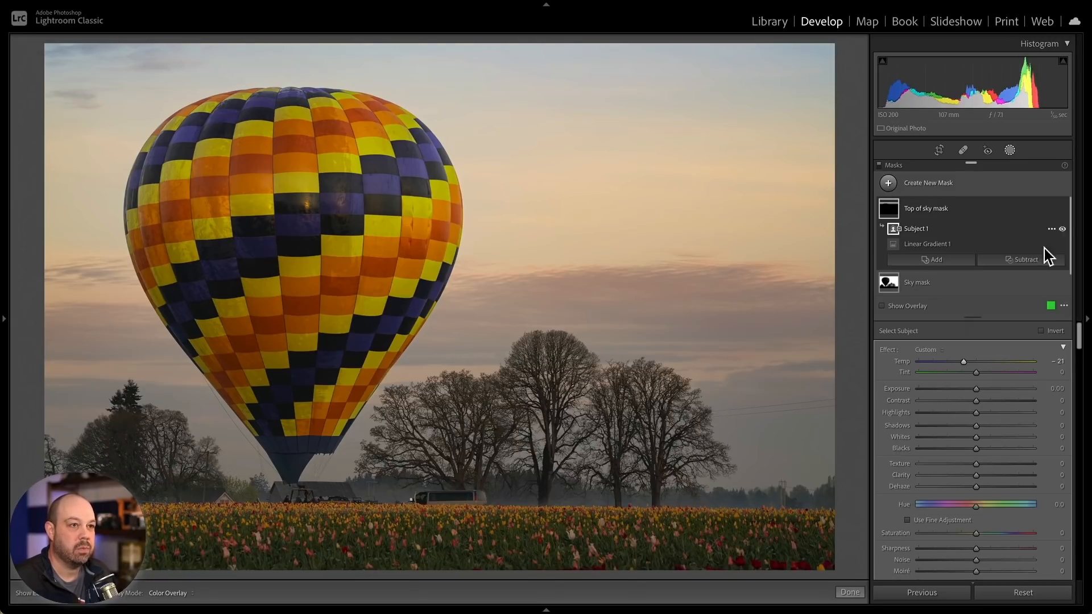
- Toggle the Sky mask's visibility off and on to compare its effect on the photo
{"action": "left_click", "coordinate": [1062, 283]}
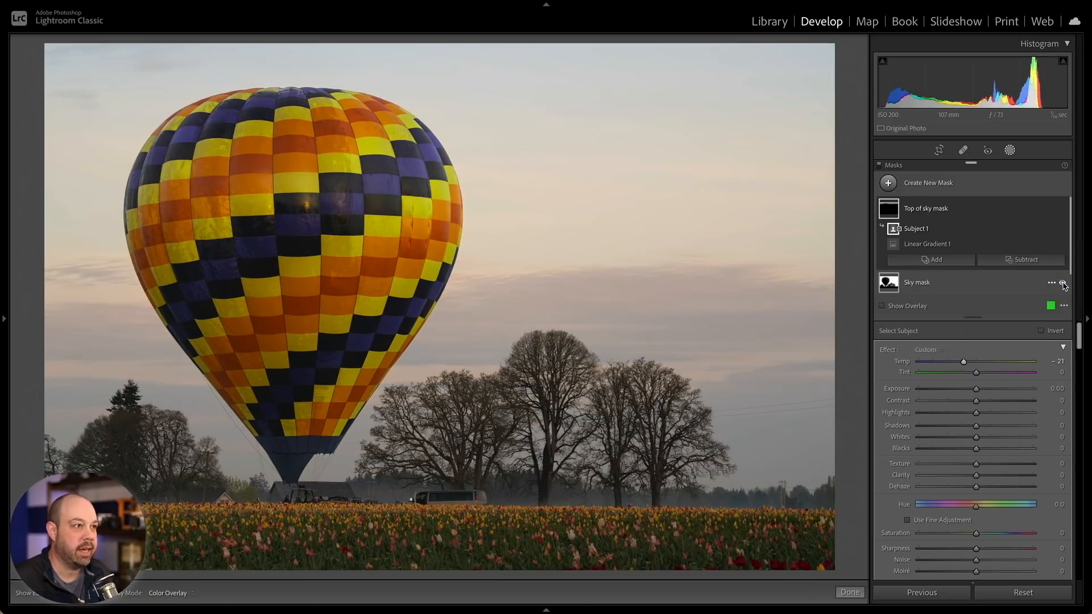
{"action": "left_click", "coordinate": [1062, 284]}
{"action": "scroll", "coordinate": [1061, 284], "scroll_direction": "down", "scroll_amount": 1}
{"action": "left_click", "coordinate": [1062, 283]}
{"action": "left_click", "coordinate": [1062, 283]}
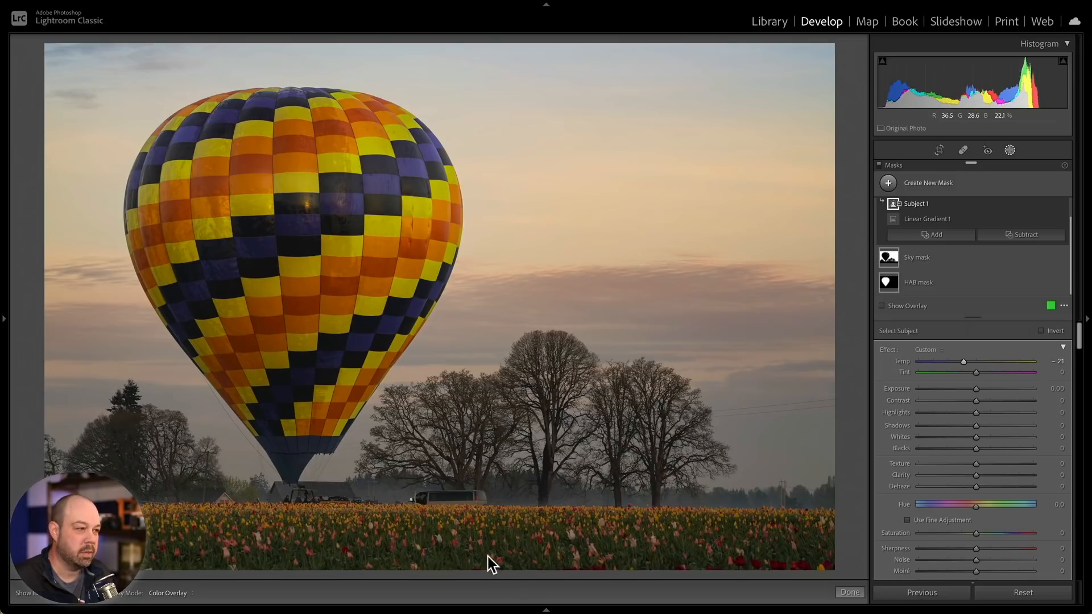
- Create a linear gradient mask rising from the bottom edge over the tulip field, then hide the overlay
{"action": "left_click", "coordinate": [927, 180]}
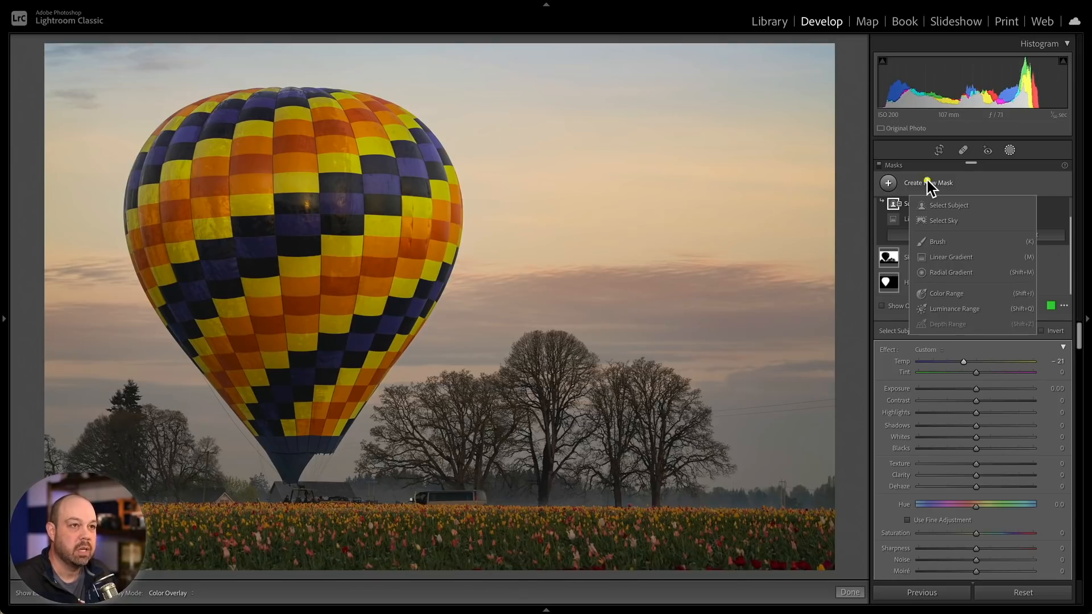
{"action": "left_click", "coordinate": [954, 257]}
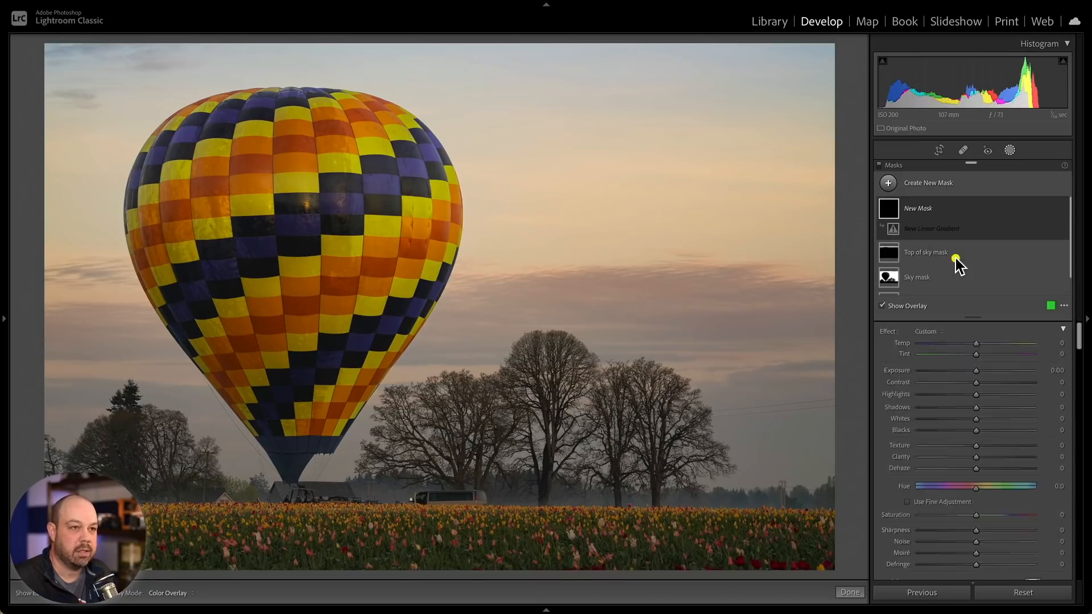
{"action": "left_click_drag", "start_coordinate": [432, 522], "coordinate": [433, 504]}
{"action": "left_click", "coordinate": [432, 503]}
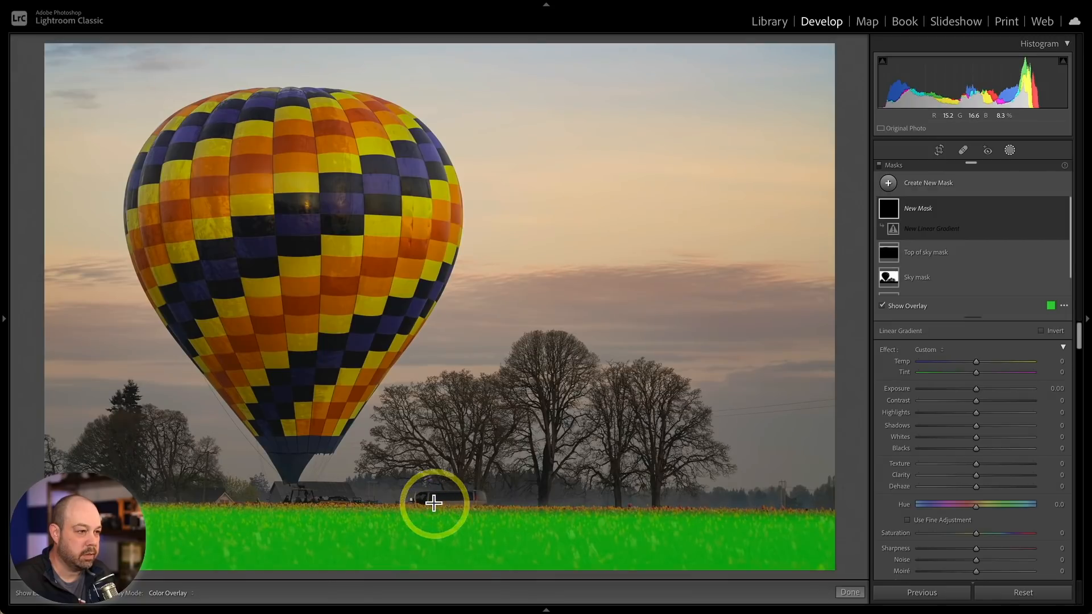
{"action": "left_click", "coordinate": [433, 502]}
{"action": "left_click", "coordinate": [434, 501]}
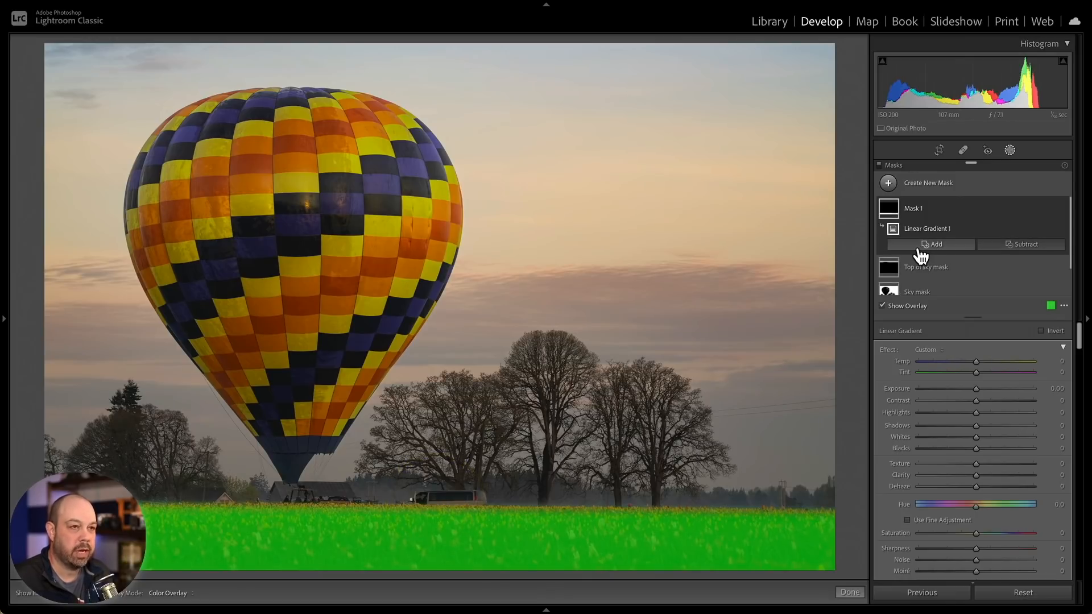
{"action": "left_click", "coordinate": [912, 306]}
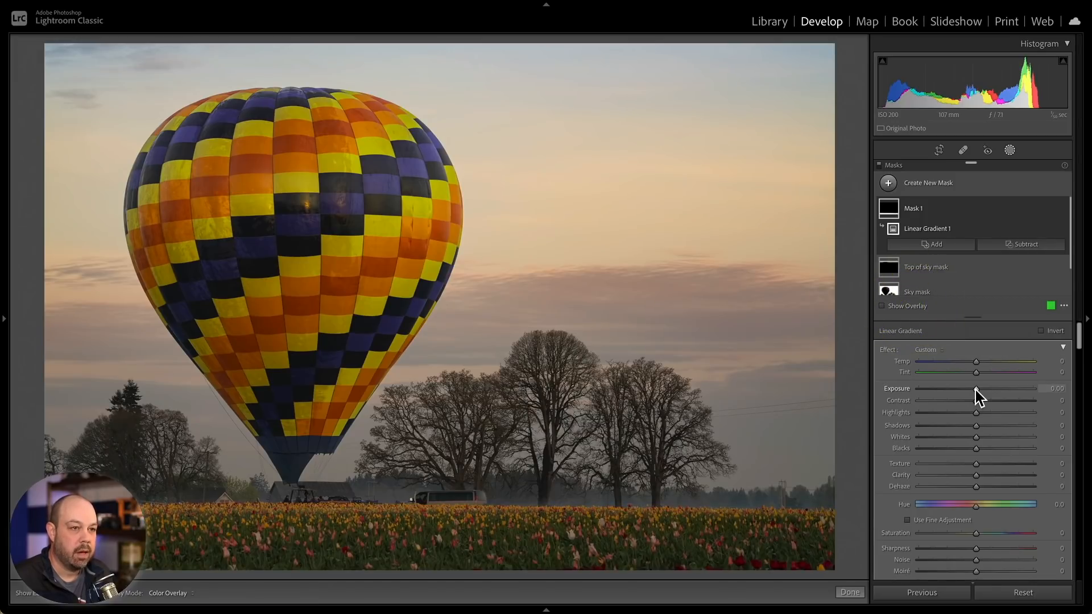
- Set the tulip gradient mask to Exposure 0.34, Clarity 16, Saturation 24 and Contrast 20
{"action": "left_click_drag", "start_coordinate": [975, 390], "coordinate": [981, 390]}
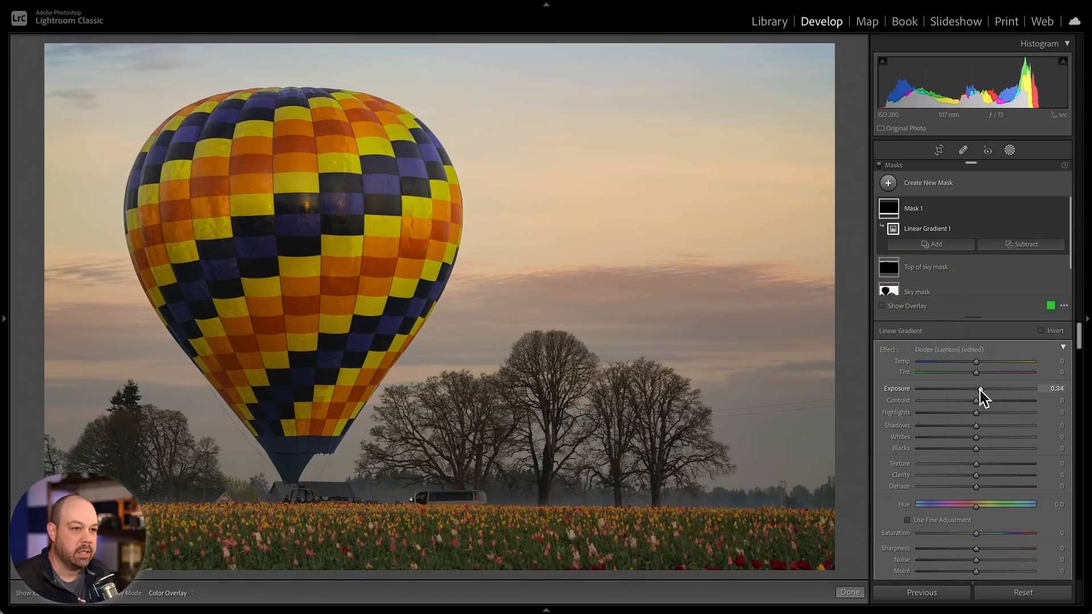
{"action": "left_click_drag", "start_coordinate": [974, 475], "coordinate": [981, 473]}
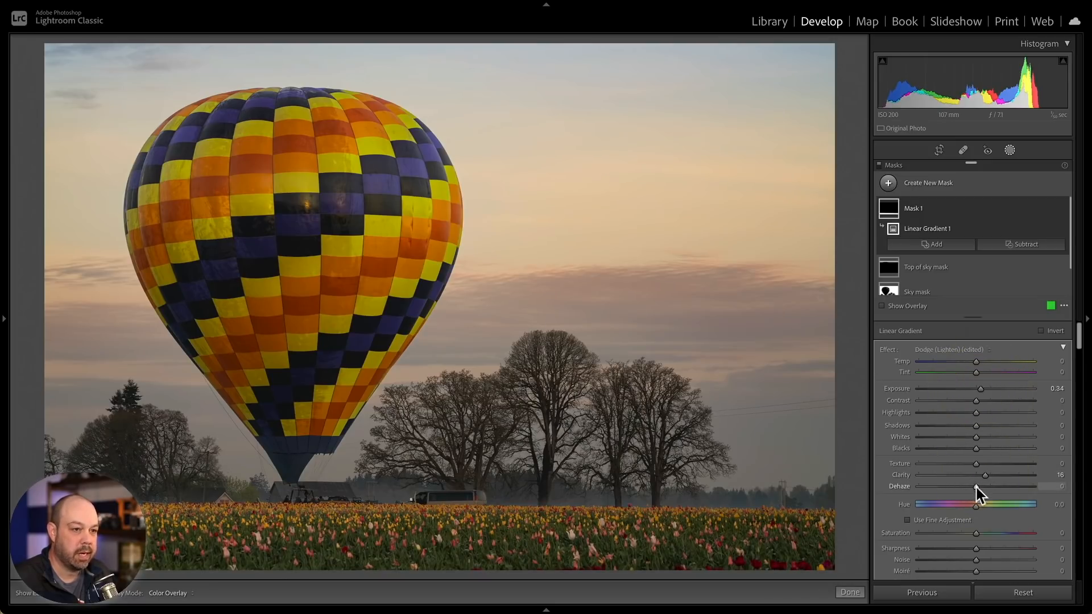
{"action": "left_click_drag", "start_coordinate": [977, 534], "coordinate": [988, 535]}
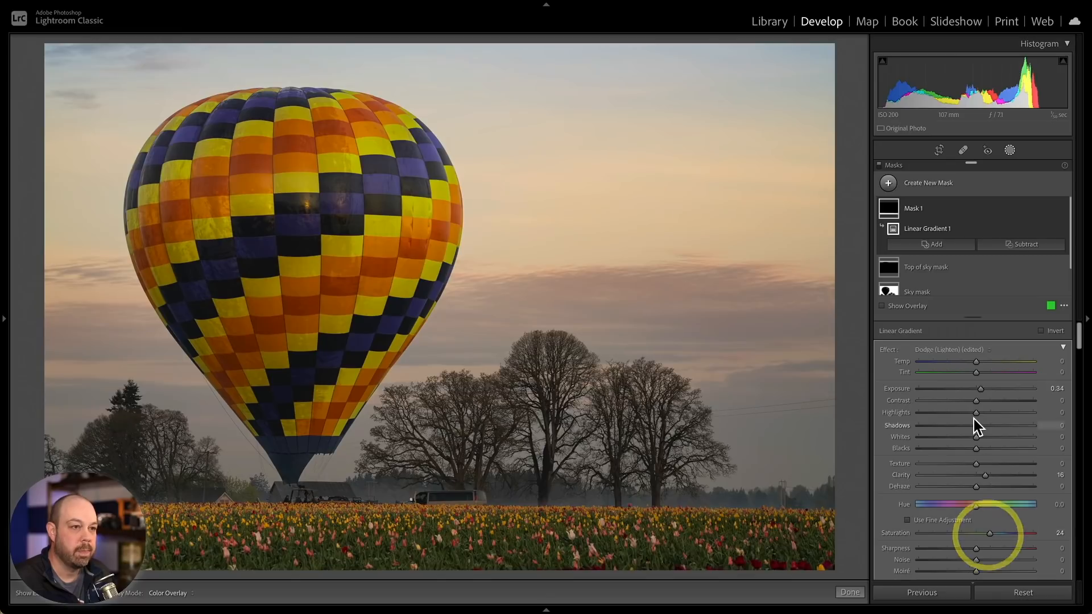
{"action": "left_click_drag", "start_coordinate": [982, 403], "coordinate": [987, 404]}
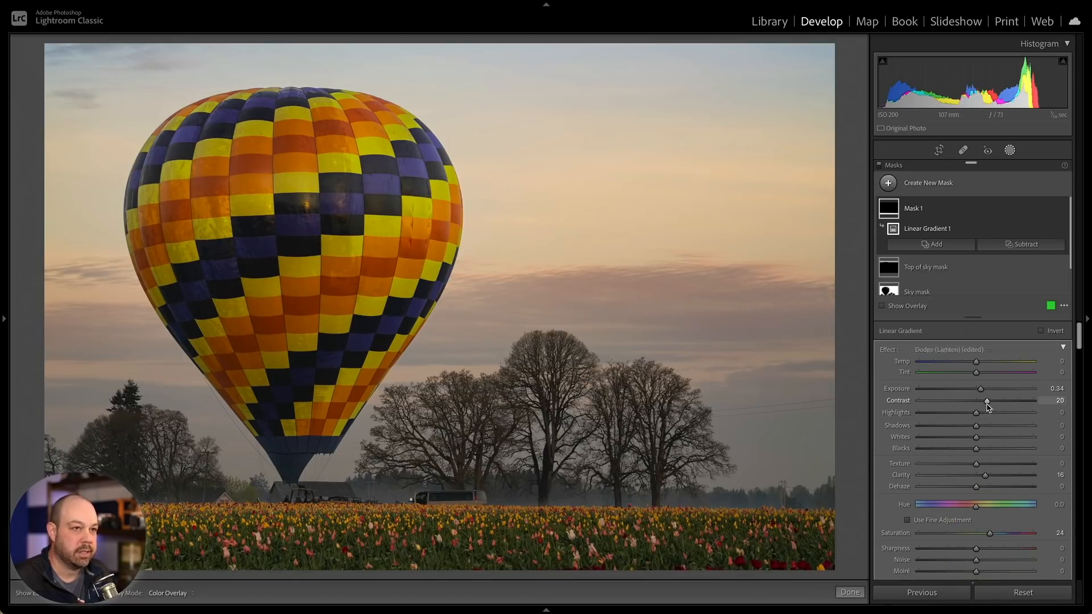
- Rename the new gradient mask to Tulips mask
{"action": "left_click", "coordinate": [1052, 209]}
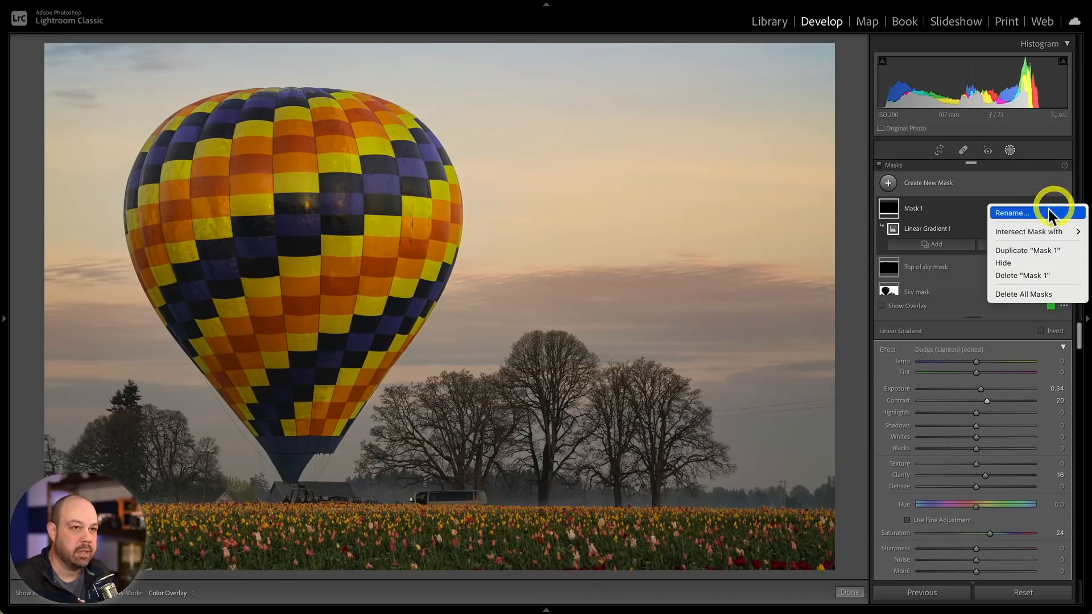
{"action": "left_click", "coordinate": [1043, 214]}
{"action": "type", "text": "Tulips mask"}
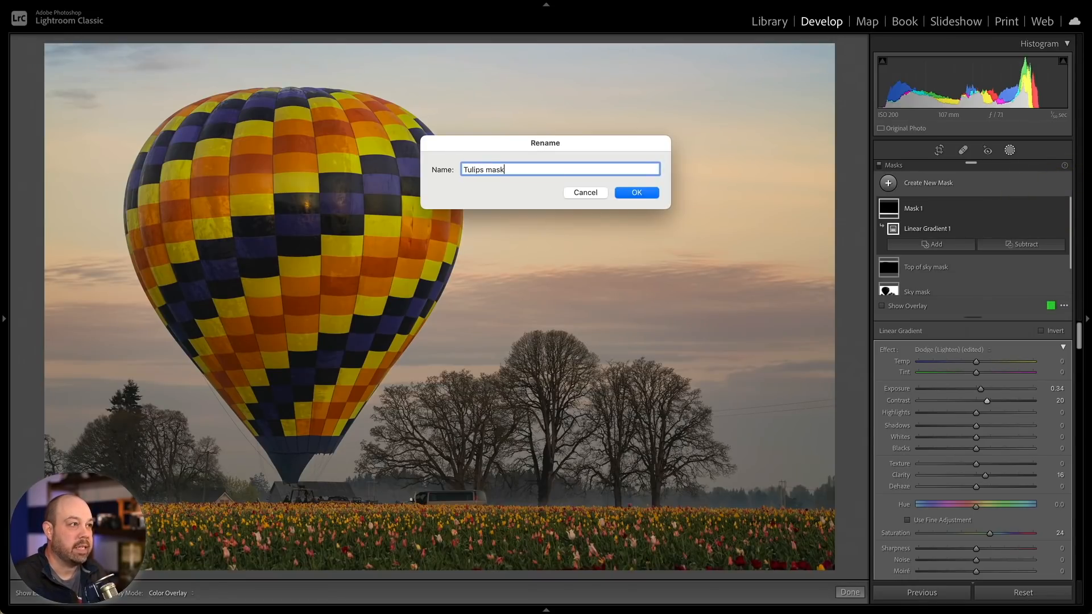
{"action": "left_click", "coordinate": [623, 193]}
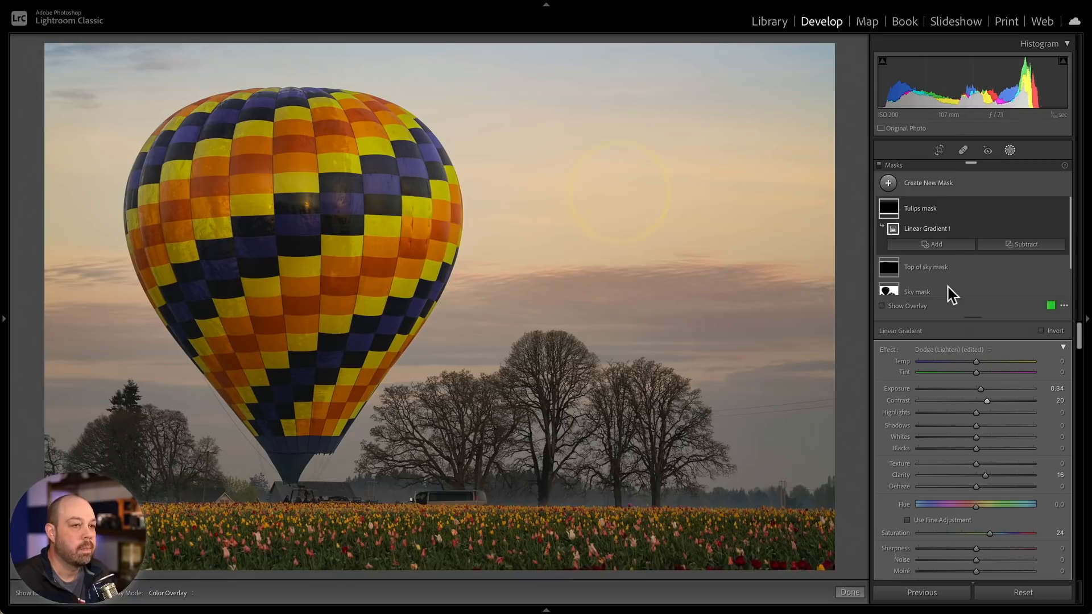
- Toggle the Tulips mask's visibility off and on to compare before and after
{"action": "left_click", "coordinate": [1061, 209]}
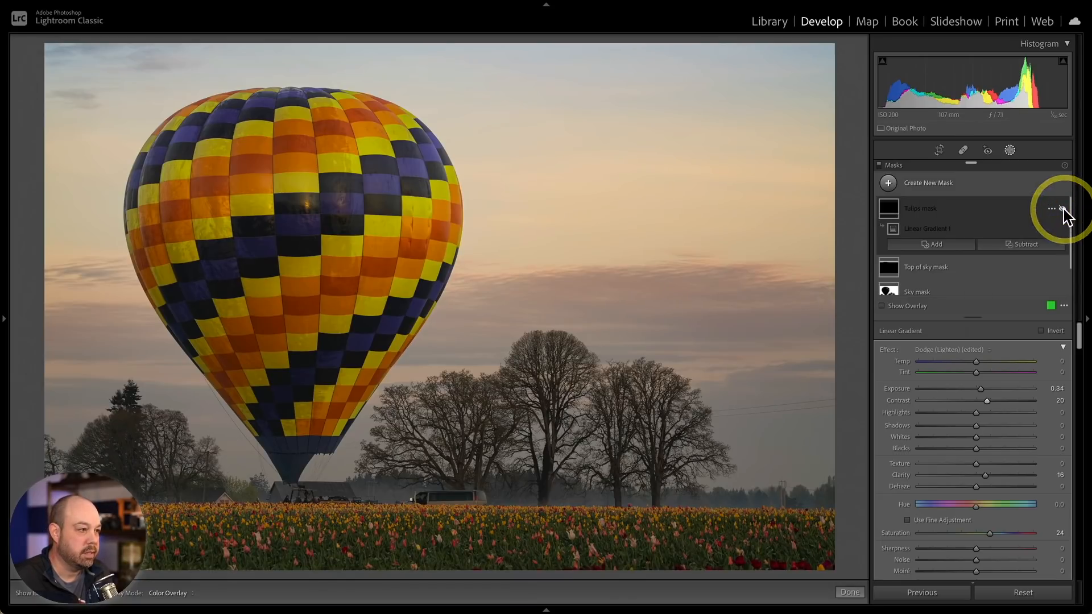
{"action": "left_click", "coordinate": [1062, 209]}
{"action": "left_click", "coordinate": [1062, 209]}
{"action": "left_click", "coordinate": [1063, 209]}
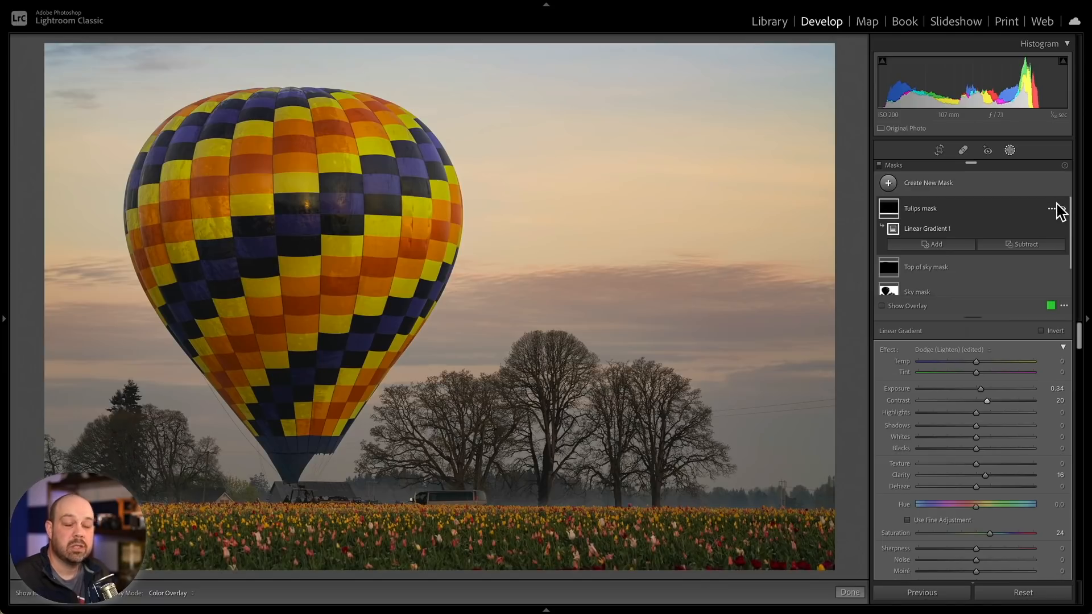
- Leave masking and shape a gentle S-curve in the Tone Curve, lowering the shadow point to output 57 and adding a midpoint
{"action": "left_click", "coordinate": [1008, 149]}
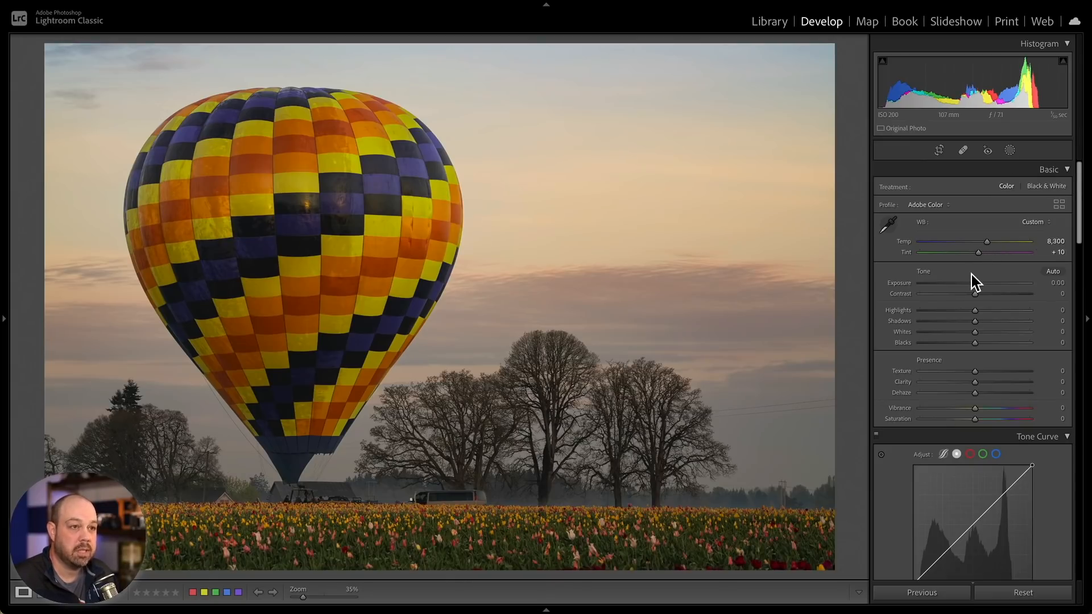
{"action": "scroll", "coordinate": [978, 344], "scroll_direction": "down", "scroll_amount": 3}
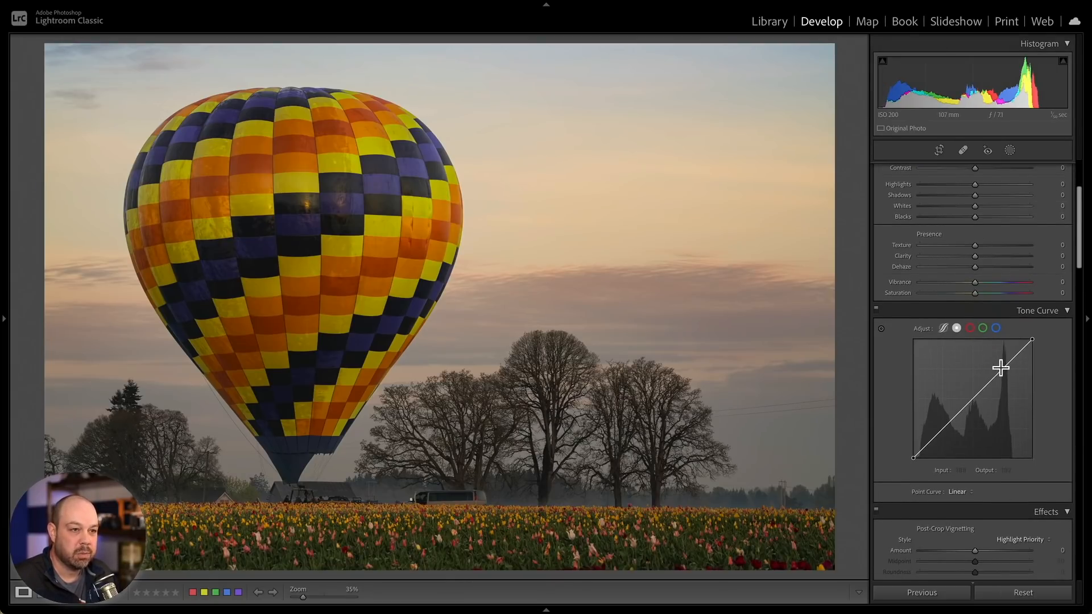
{"action": "left_click_drag", "start_coordinate": [1002, 367], "coordinate": [1002, 365]}
{"action": "left_click_drag", "start_coordinate": [942, 429], "coordinate": [942, 431]}
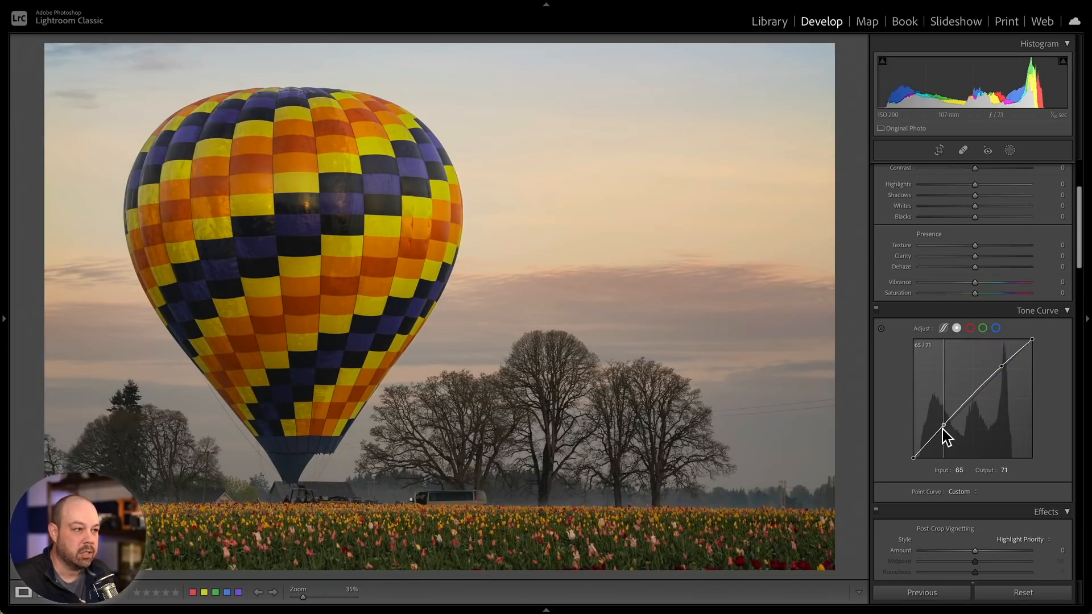
{"action": "left_click", "coordinate": [943, 431]}
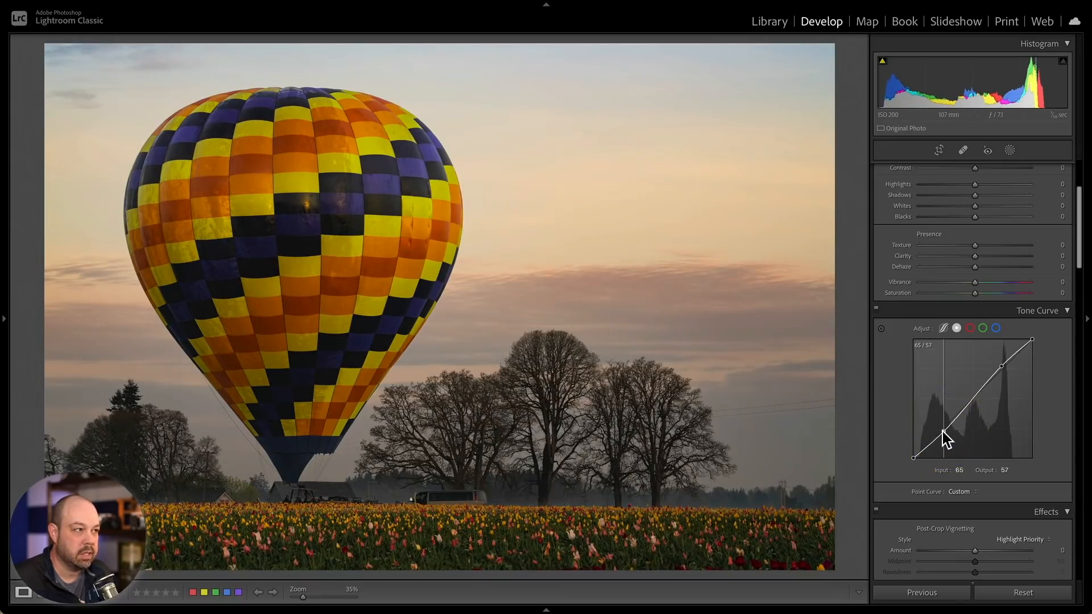
{"action": "left_click", "coordinate": [974, 397]}
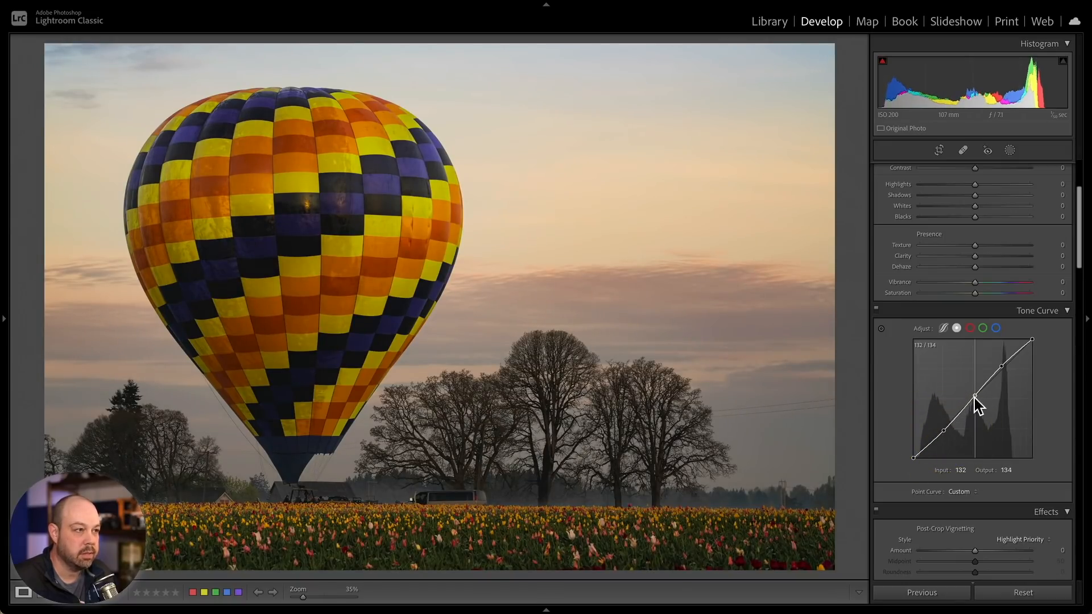
{"action": "left_click", "coordinate": [974, 395]}
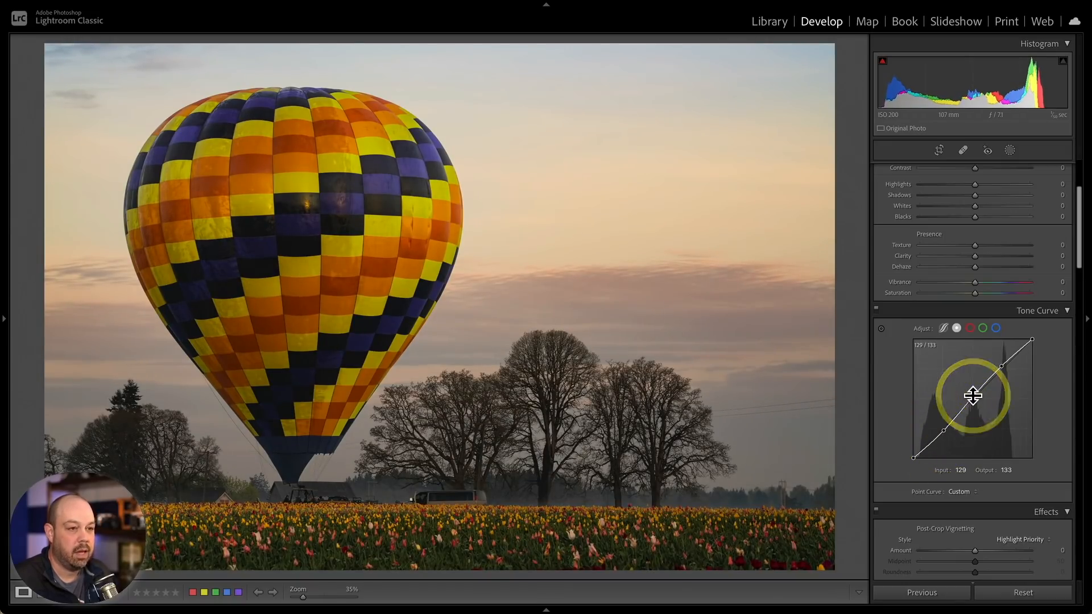
- Add a post-crop vignette with Amount -14, Midpoint 21 and Feather 83
{"action": "scroll", "coordinate": [975, 398], "scroll_direction": "down", "scroll_amount": 5}
{"action": "left_click_drag", "start_coordinate": [974, 375], "coordinate": [1011, 407]}
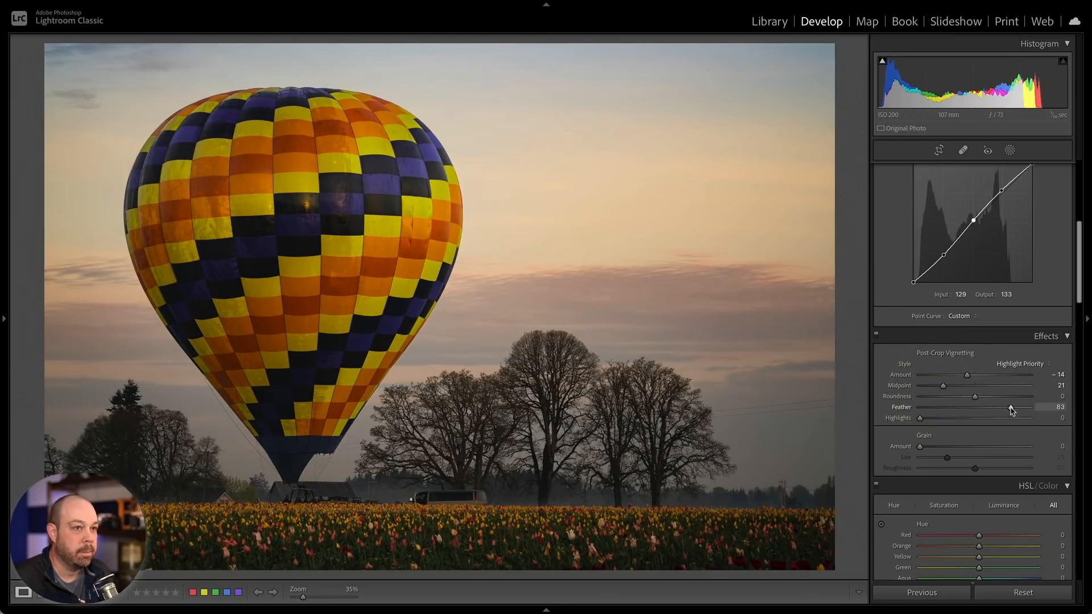
- Toggle the Effects panel off and on to compare the photo with and without the vignette
{"action": "left_click", "coordinate": [872, 336]}
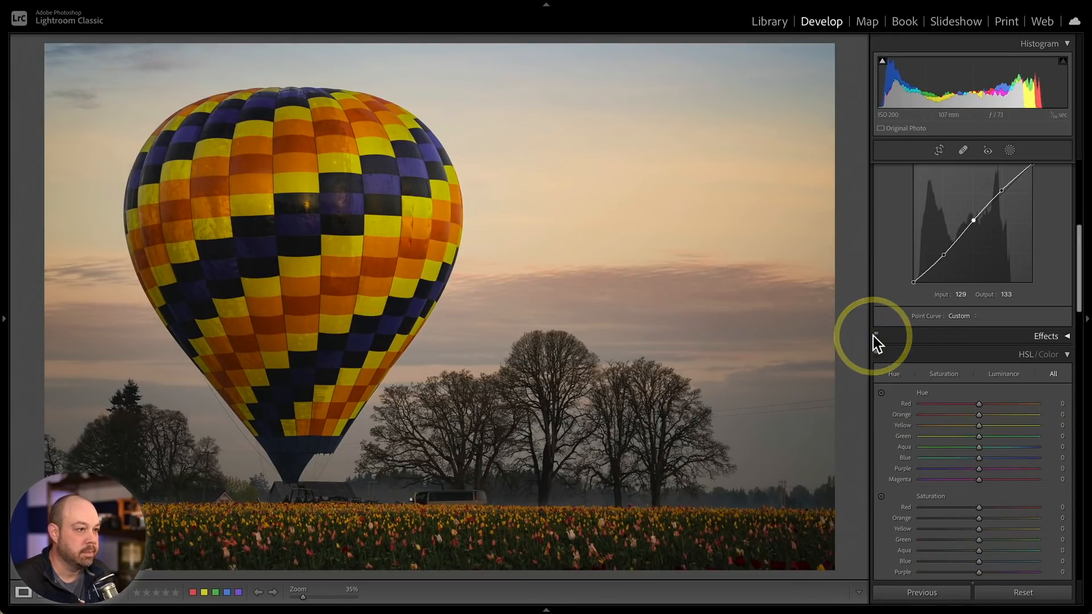
{"action": "left_click", "coordinate": [875, 339]}
{"action": "left_click", "coordinate": [875, 339]}
{"action": "left_click", "coordinate": [875, 339]}
{"action": "left_click", "coordinate": [1068, 336]}
{"action": "left_click", "coordinate": [876, 335]}
{"action": "left_click", "coordinate": [877, 335]}
{"action": "left_click", "coordinate": [876, 335]}
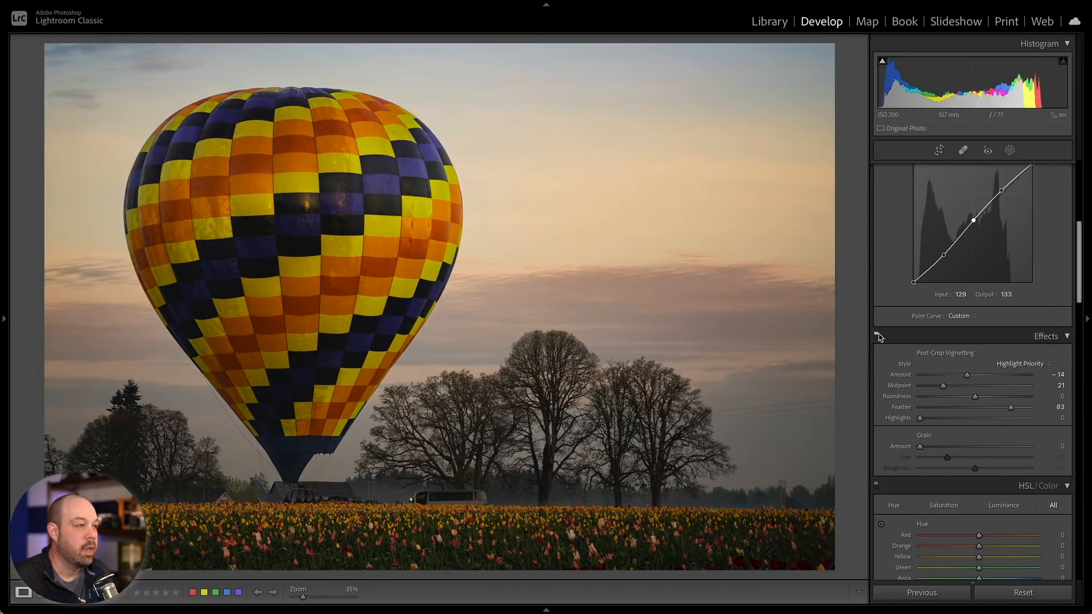
- Reopen Masking and turn all masks off and back on to compare the overall result
{"action": "scroll", "coordinate": [926, 293], "scroll_direction": "up", "scroll_amount": 5}
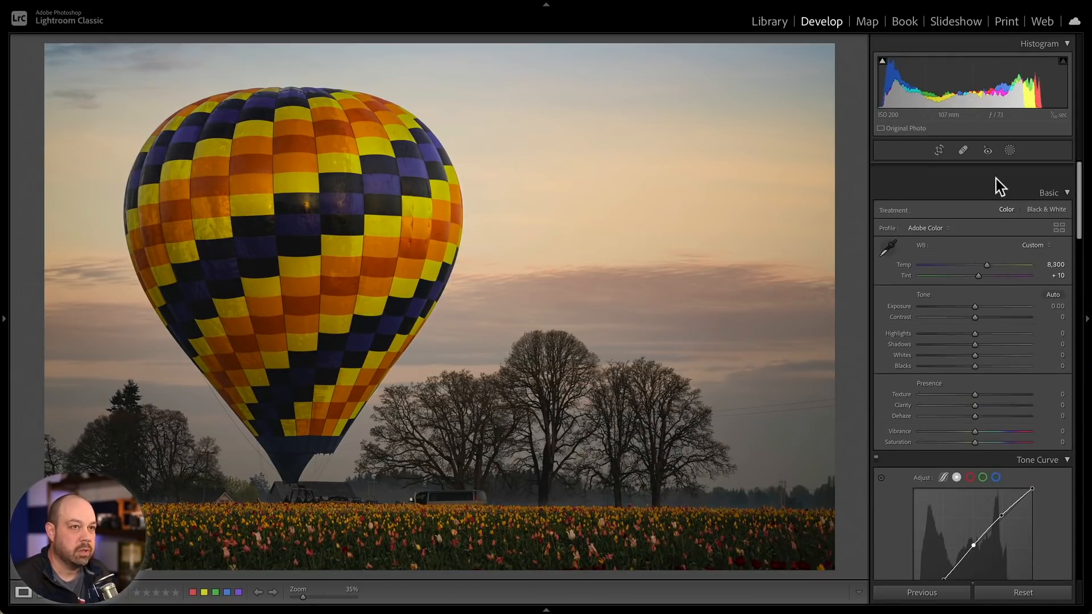
{"action": "left_click", "coordinate": [1011, 150]}
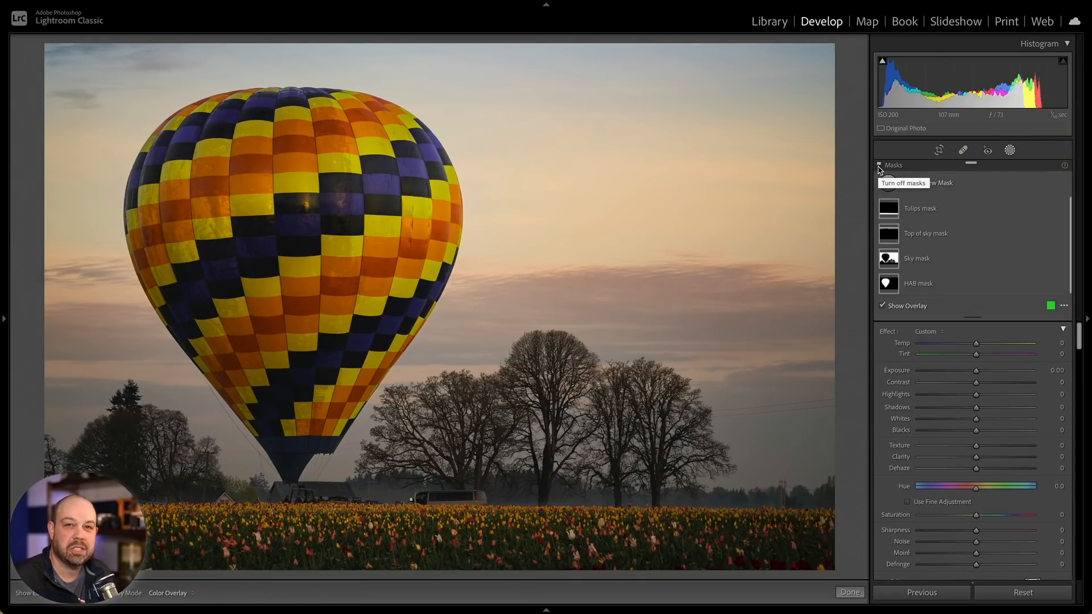
{"action": "left_click", "coordinate": [878, 168]}
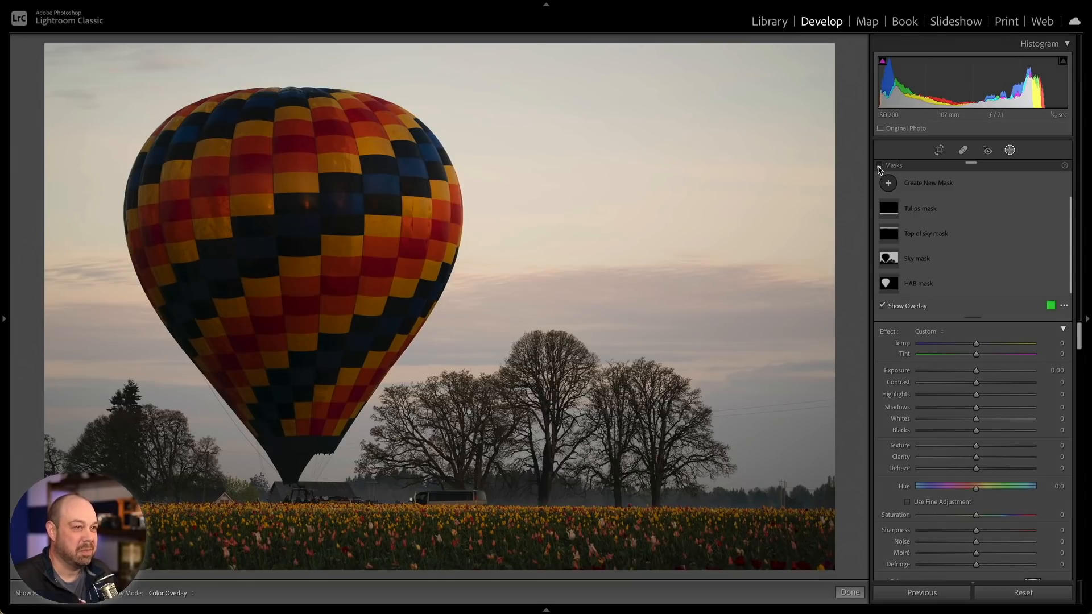
{"action": "left_click", "coordinate": [879, 167]}
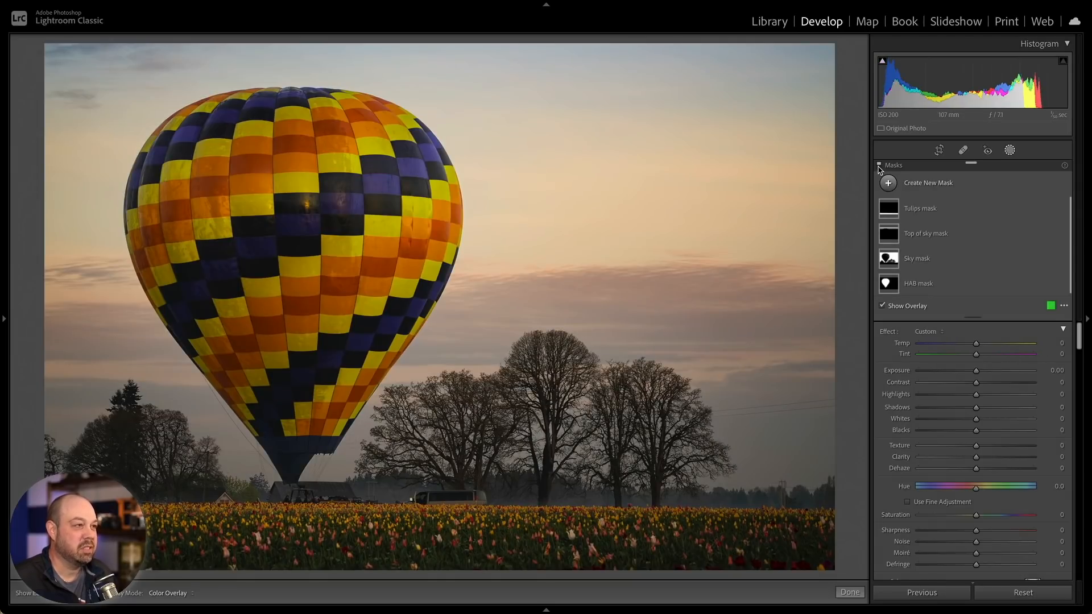